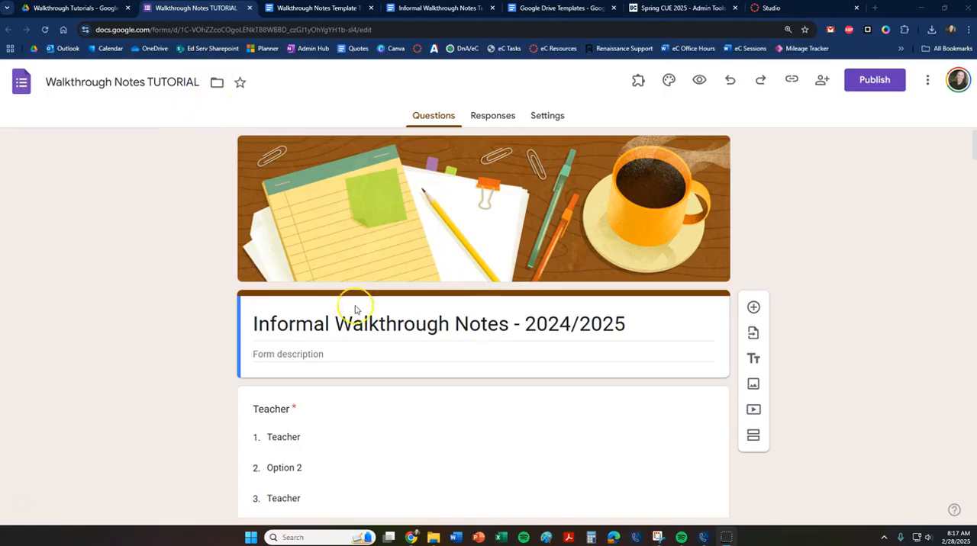
Compare the Walkthrough Notes TUTORIAL form with the merge fields in the Walkthrough Notes Template TUTORIAL document.
click(425, 351)
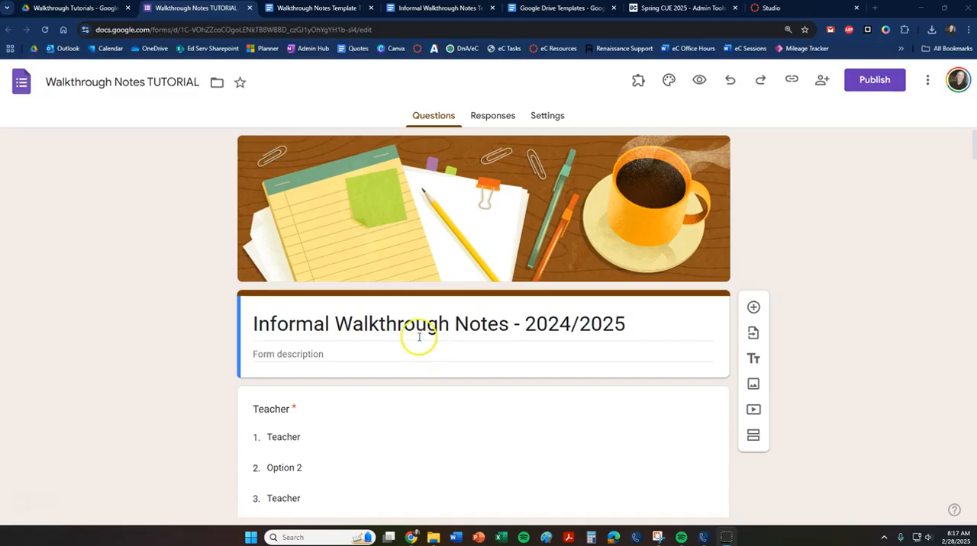
click(324, 9)
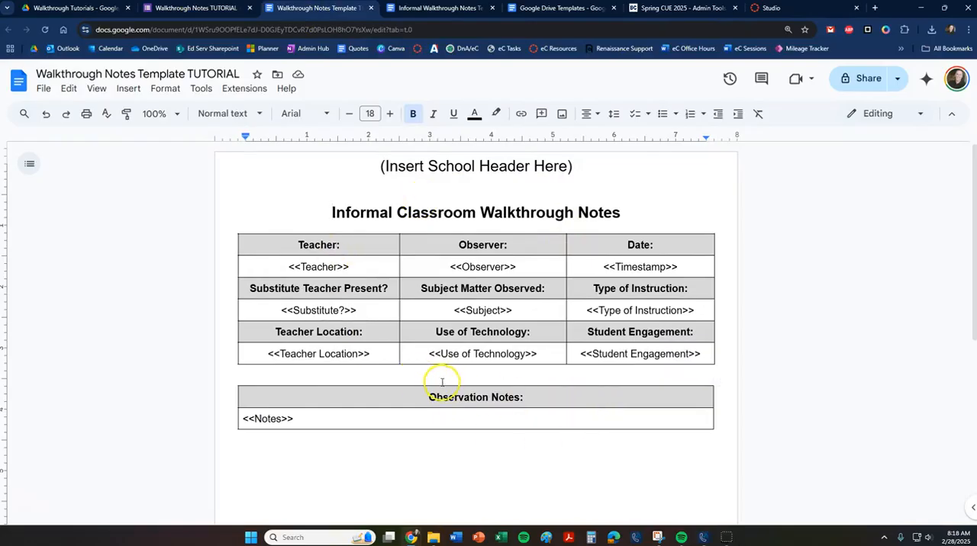
click(202, 10)
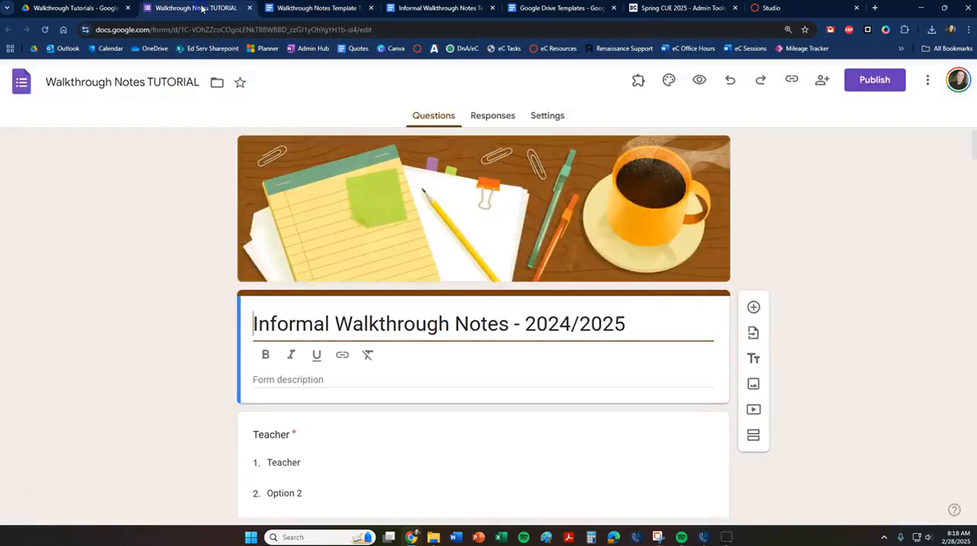
click(308, 10)
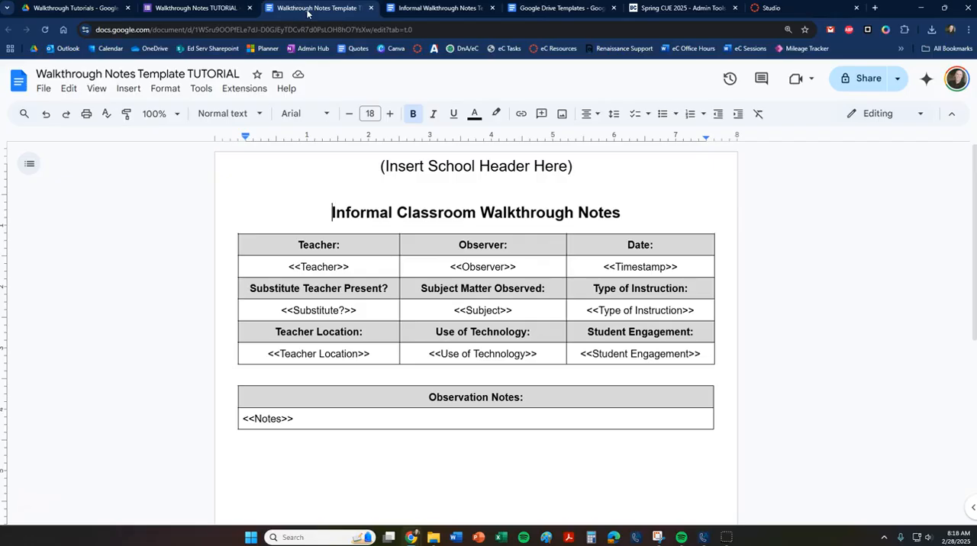
Locate and highlight the Walkthrough Notes Form and Walkthrough Notes Template links in the Google Drive Templates document.
click(537, 9)
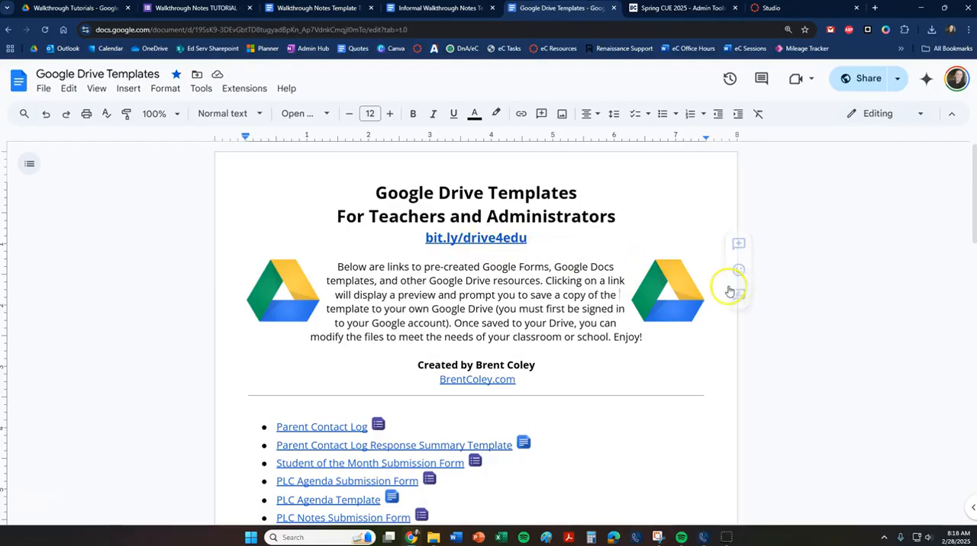
scroll(738, 288, down, 5)
drag(438, 305, 275, 280)
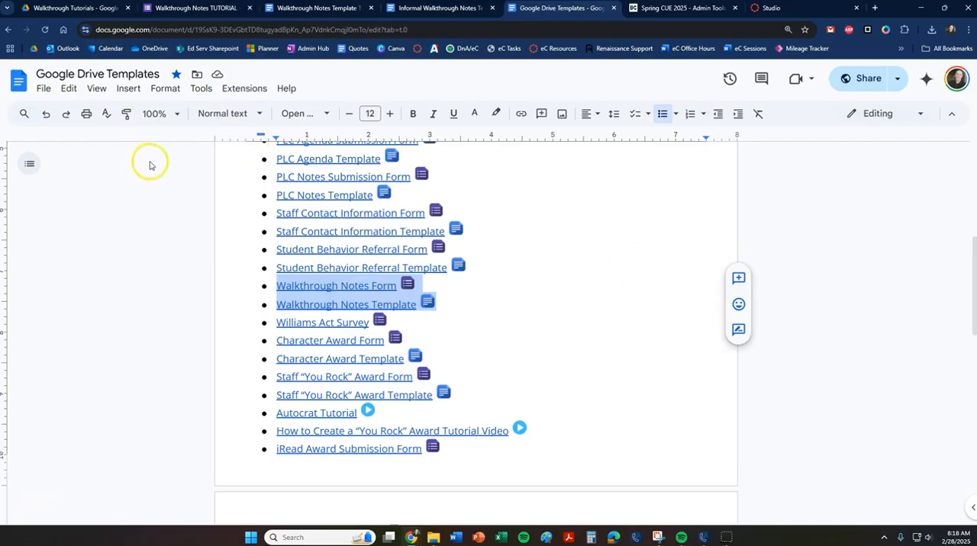
View the walkthrough form and its document template again, ending on the form.
click(200, 13)
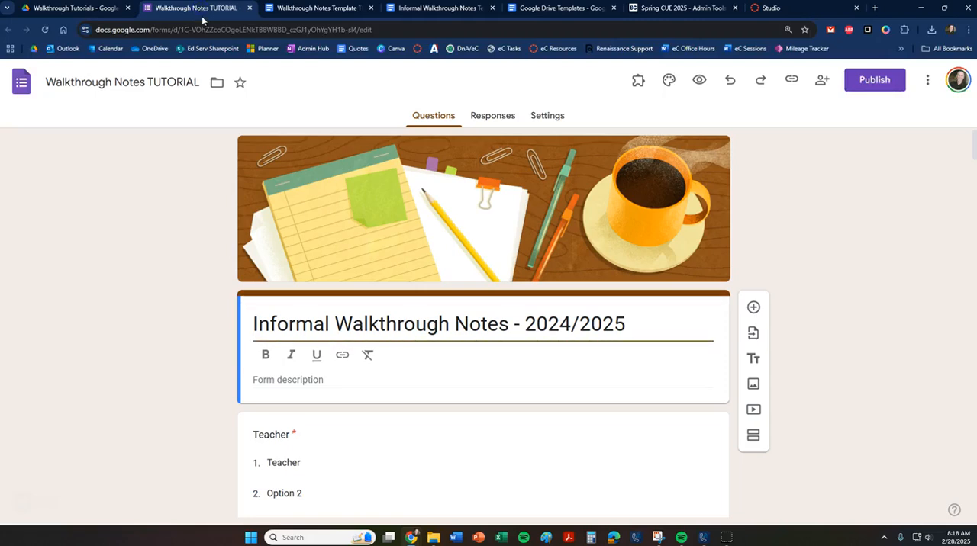
click(310, 13)
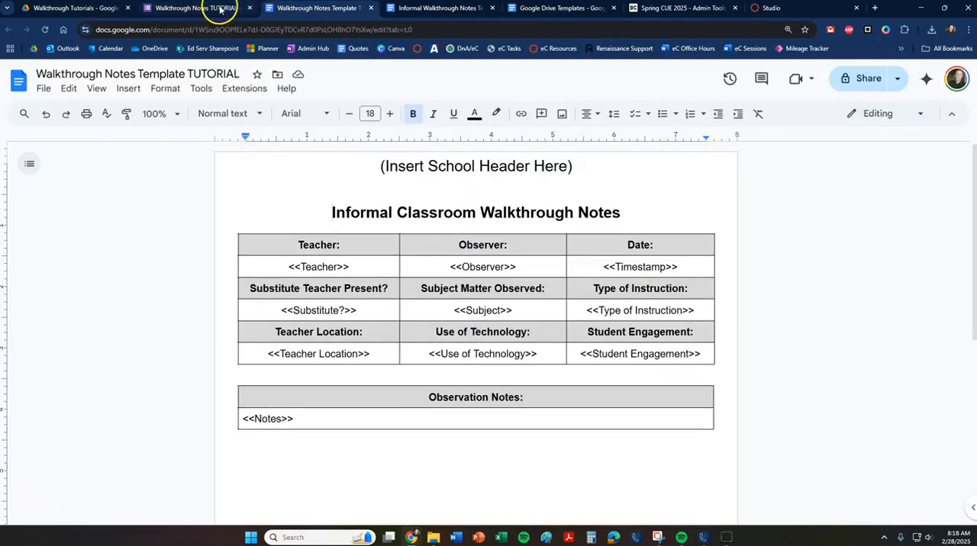
click(220, 9)
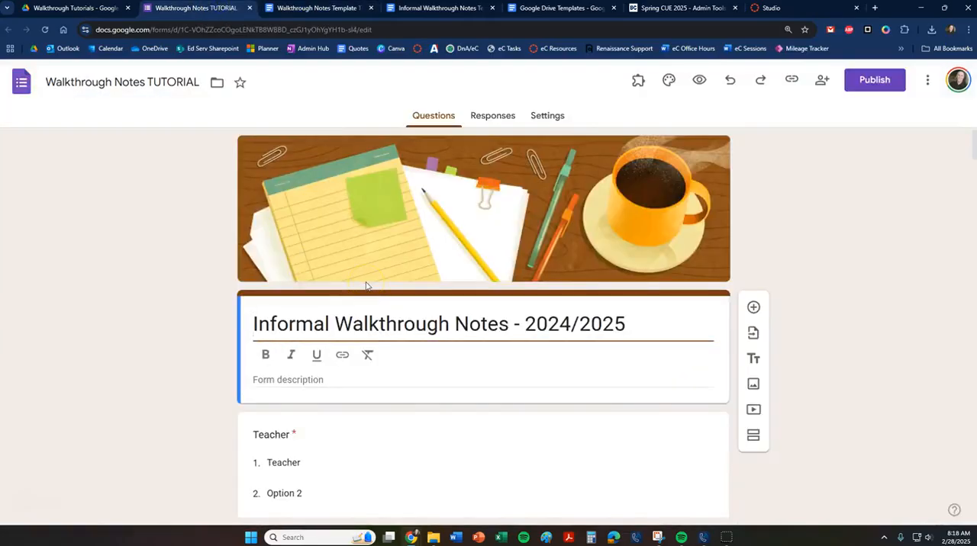
Enter teachers' names as the first two choices of the Teacher dropdown question.
scroll(610, 403, down, 2)
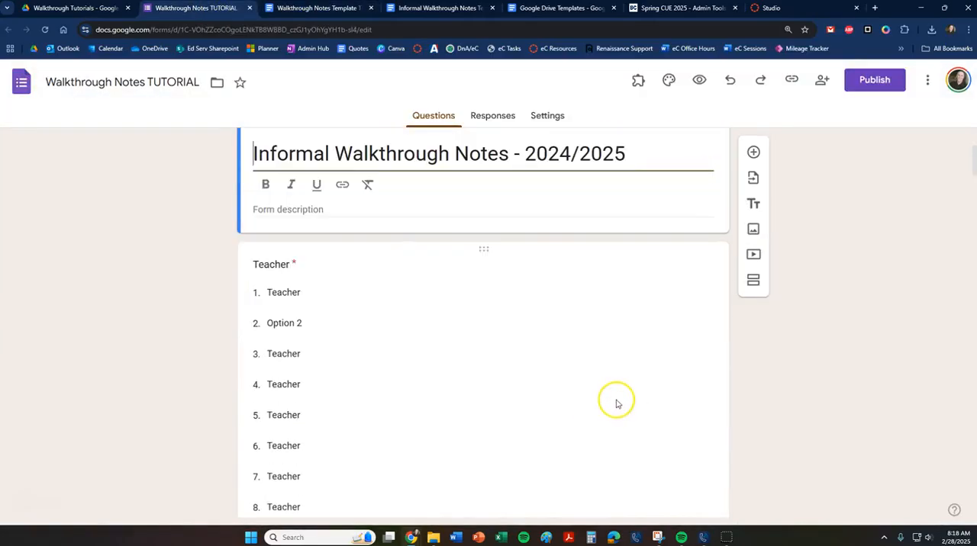
scroll(427, 348, down, 10)
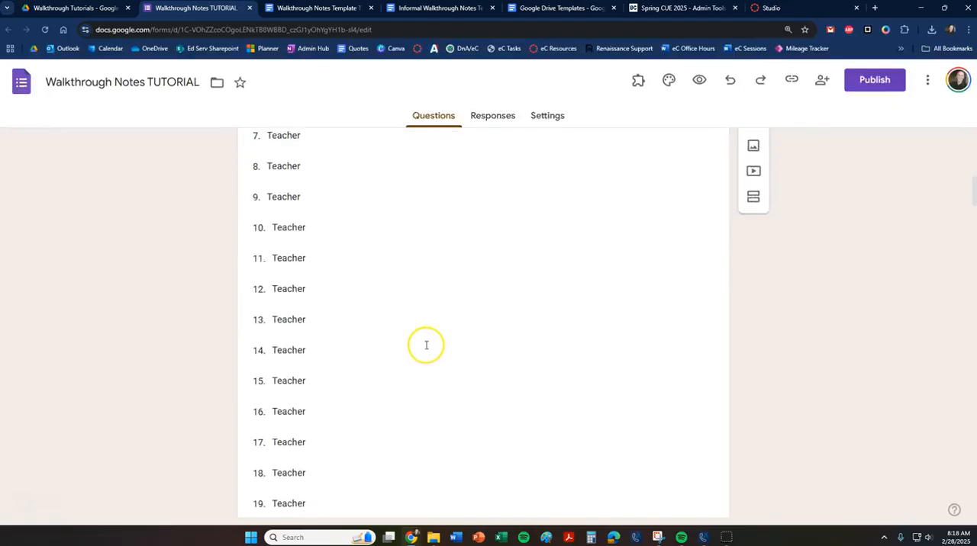
scroll(429, 349, up, 12)
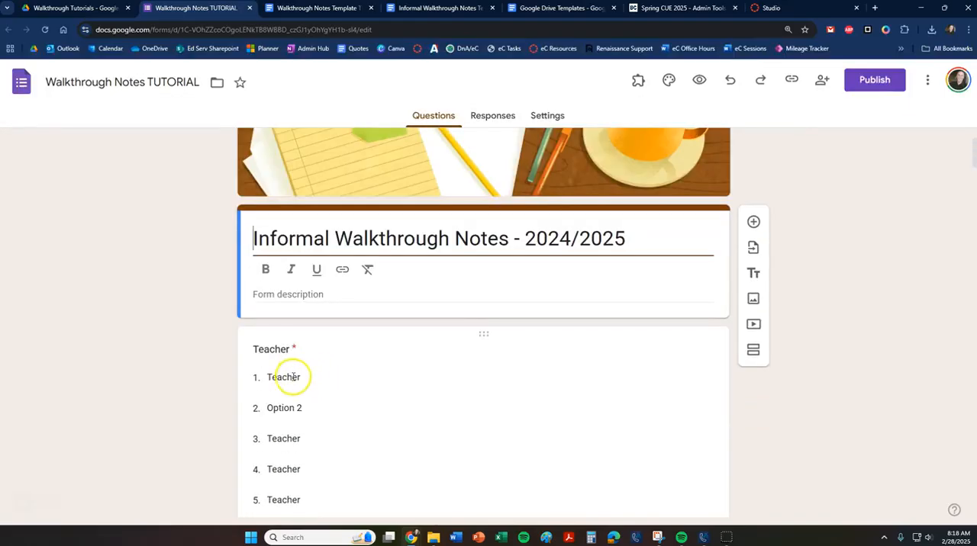
click(290, 376)
text(Mr. Smith)
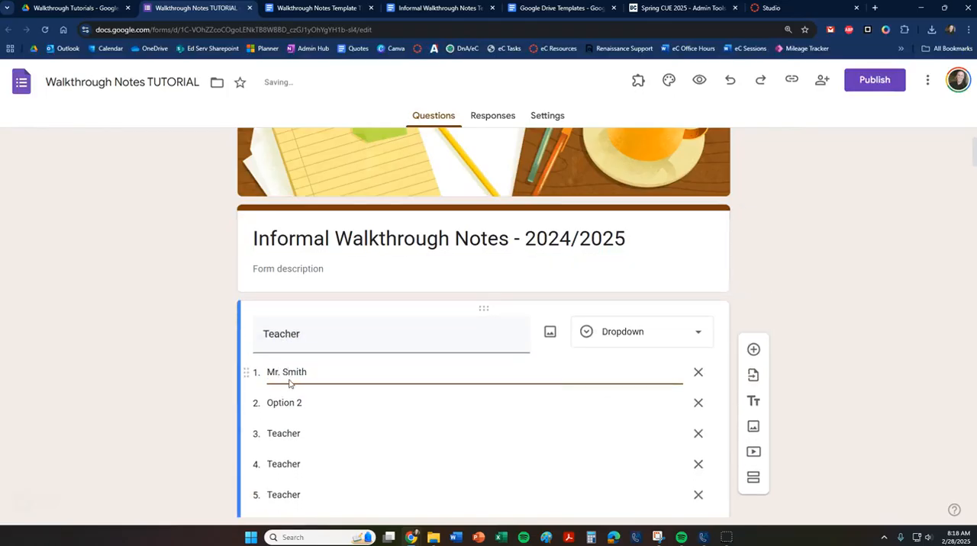
key(Return)
text(Mr)
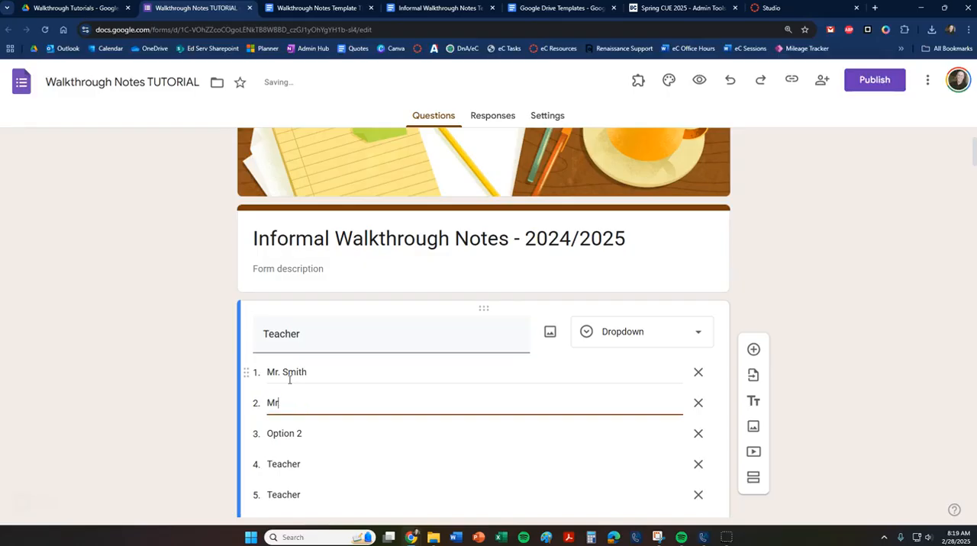
text(s. Johnson)
click(861, 359)
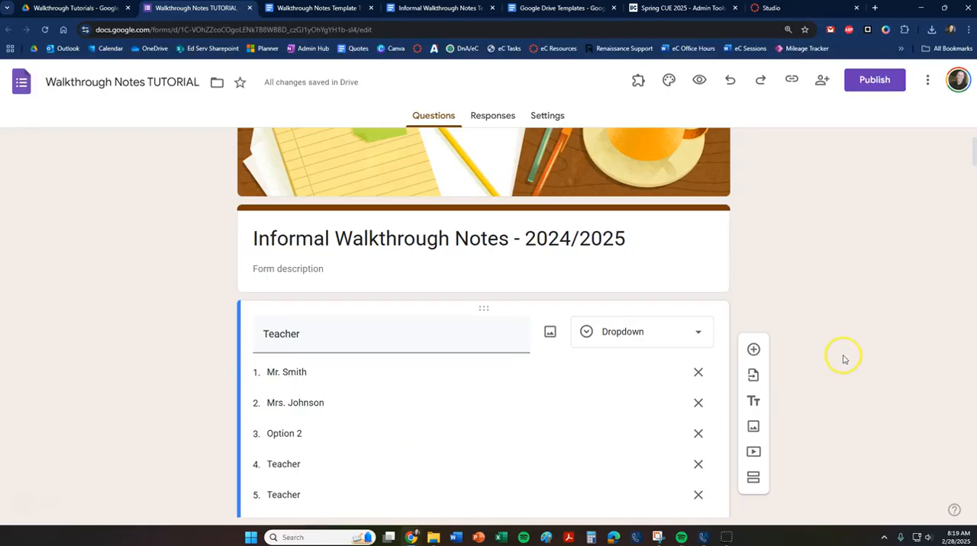
Replace the Principal Name choice in the Observer dropdown question with the principal's actual name.
scroll(842, 357, down, 5)
scroll(842, 358, down, 12)
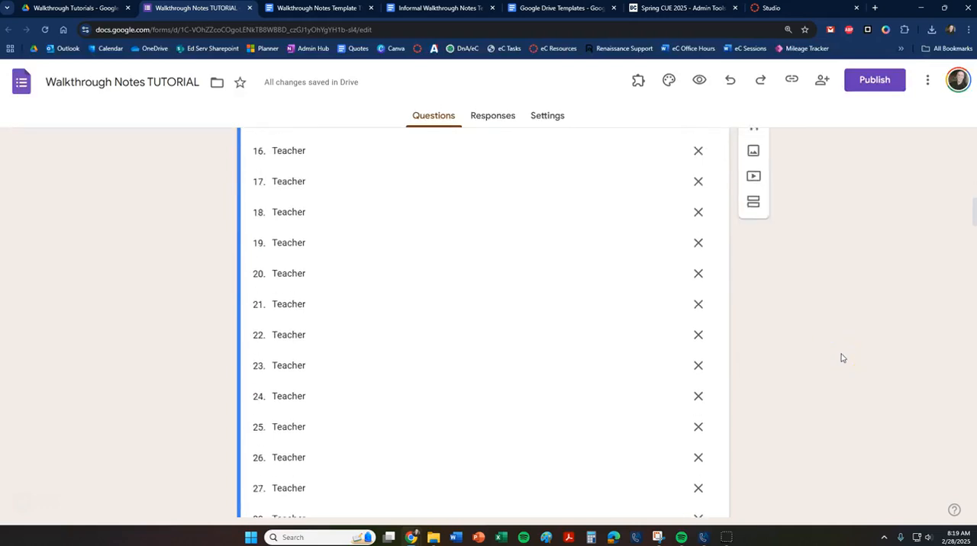
scroll(844, 357, down, 1)
click(860, 343)
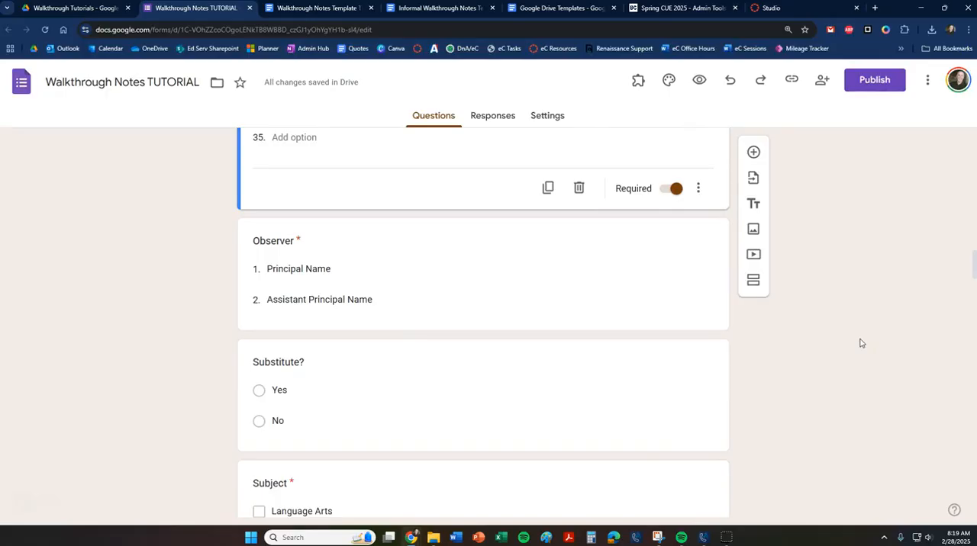
click(760, 379)
click(301, 269)
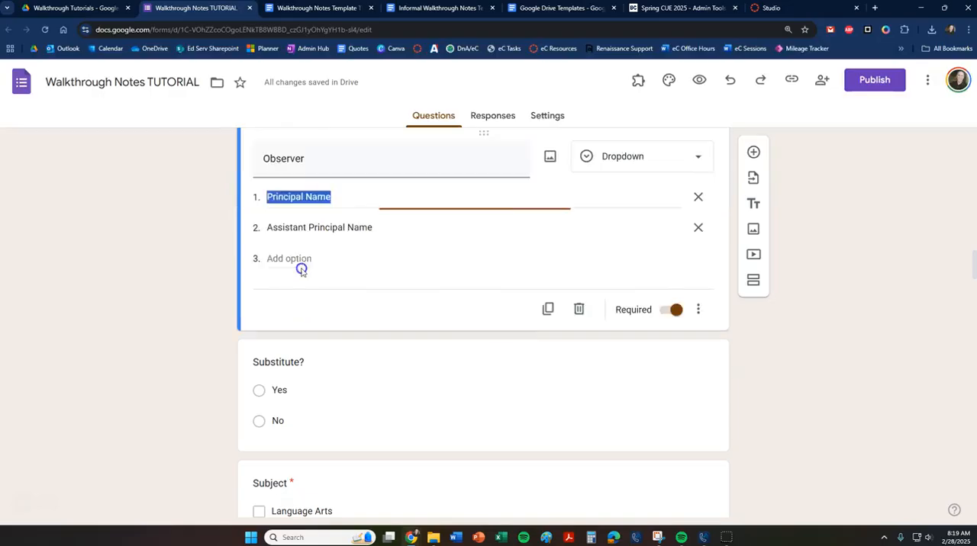
click(301, 268)
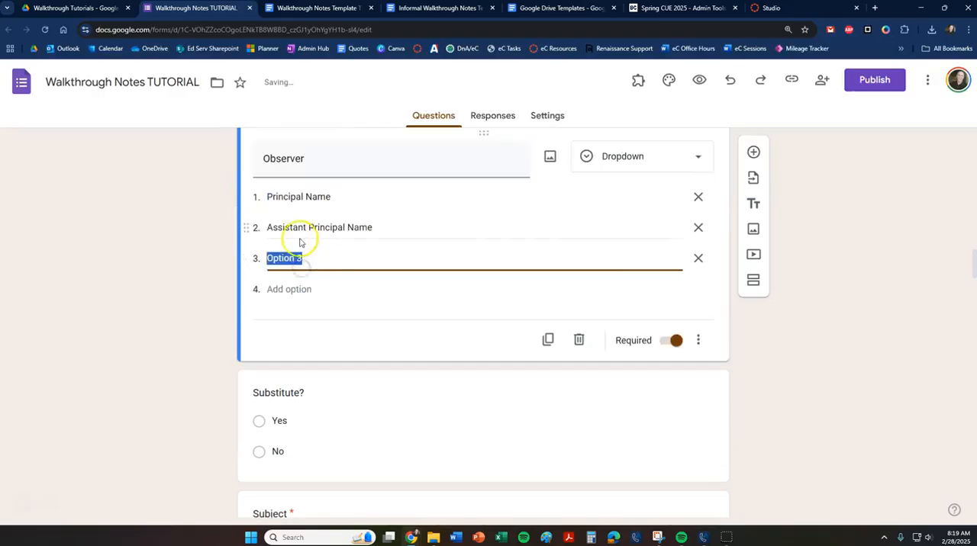
click(697, 258)
click(317, 196)
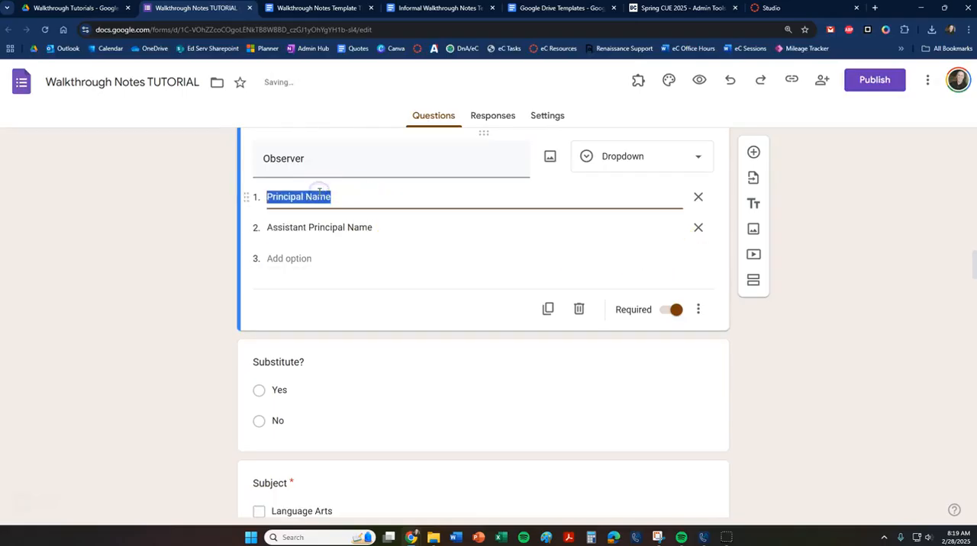
text(M)
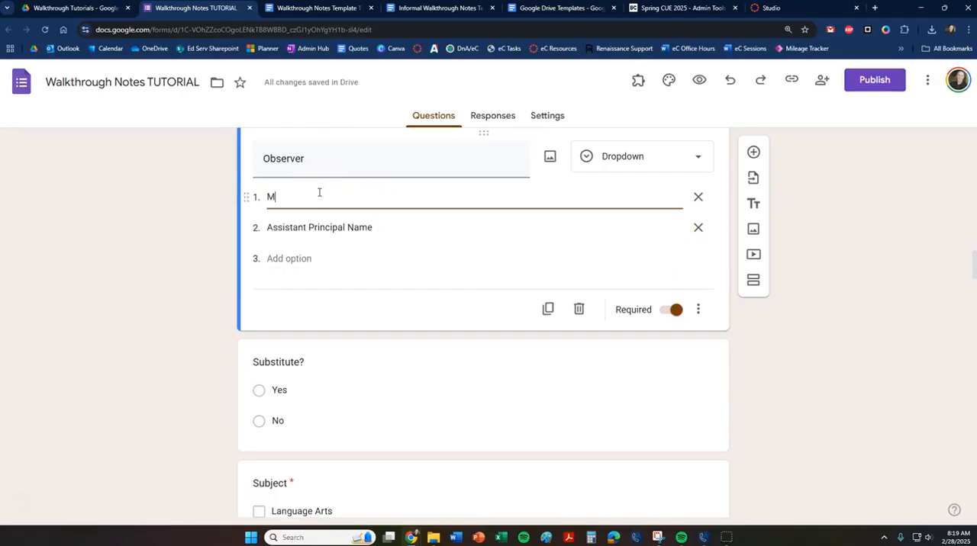
text(s. Lopez)
Replace the Assistant Principal Name choice in the Observer question with the assistant principal's actual name.
click(309, 227)
text(M)
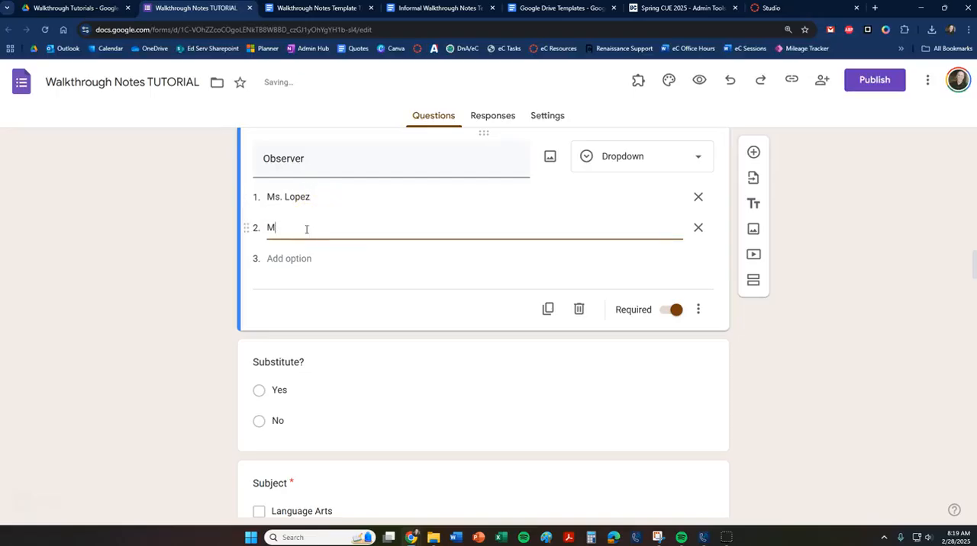
text(r. Joness)
click(847, 345)
Review the answer choices of the Substitute?, Subject and Type of Instruction questions.
scroll(845, 347, down, 2)
click(565, 309)
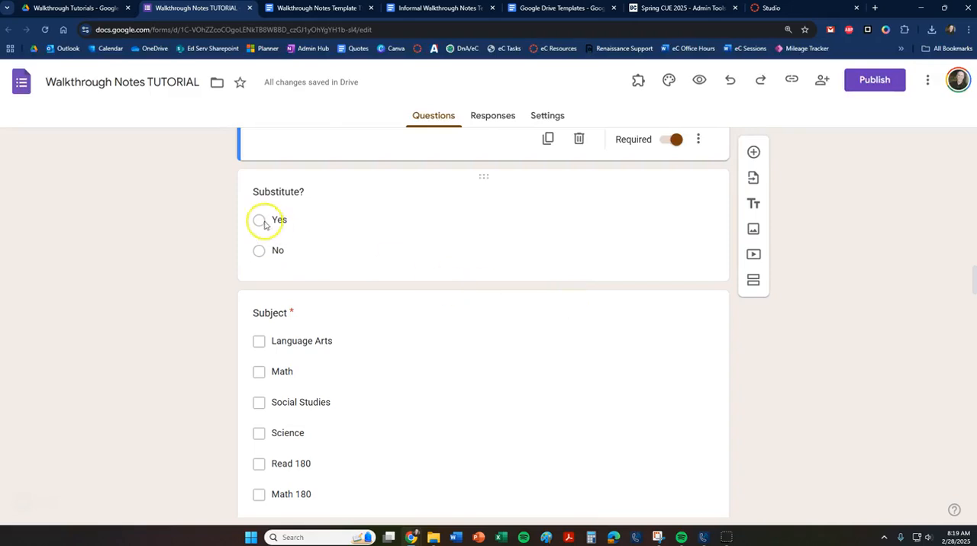
scroll(403, 373, down, 1)
scroll(405, 372, down, 1)
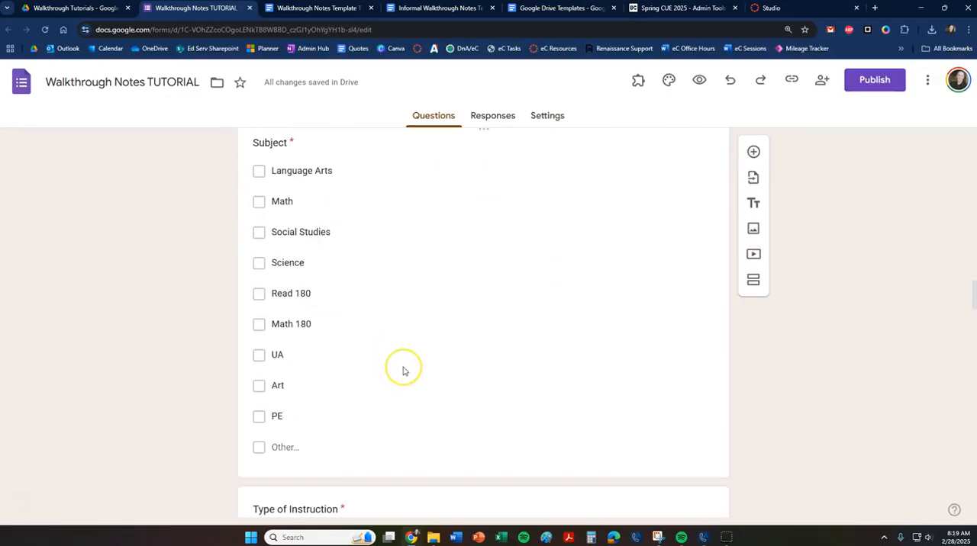
click(406, 362)
scroll(465, 342, down, 3)
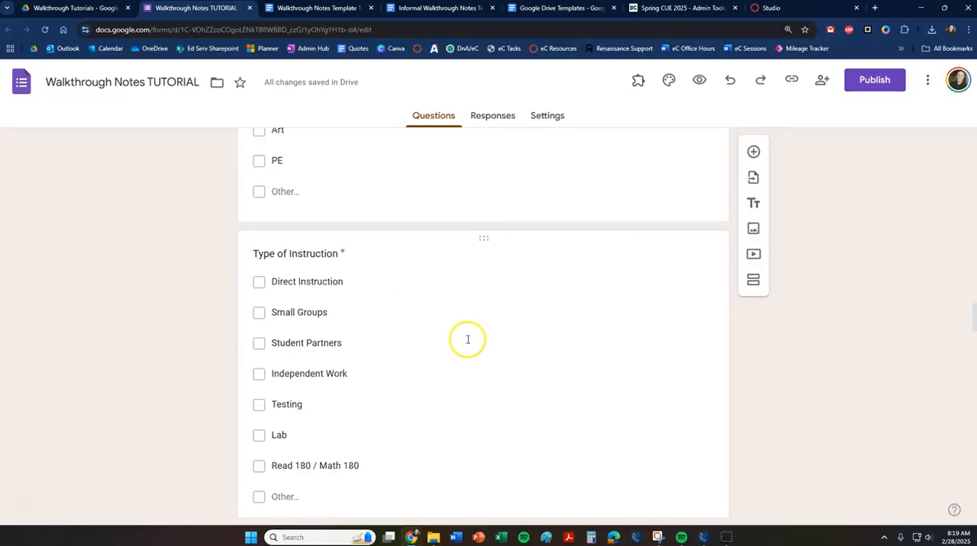
scroll(467, 340, down, 1)
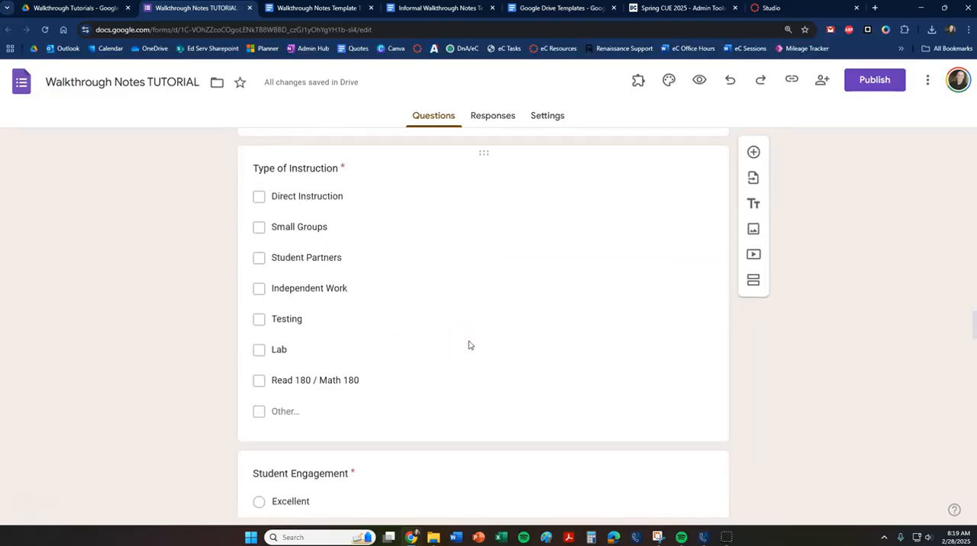
Review the Student Engagement, Teacher Location, Use of Technology, Notes and Teacher Email questions.
scroll(458, 348, down, 2)
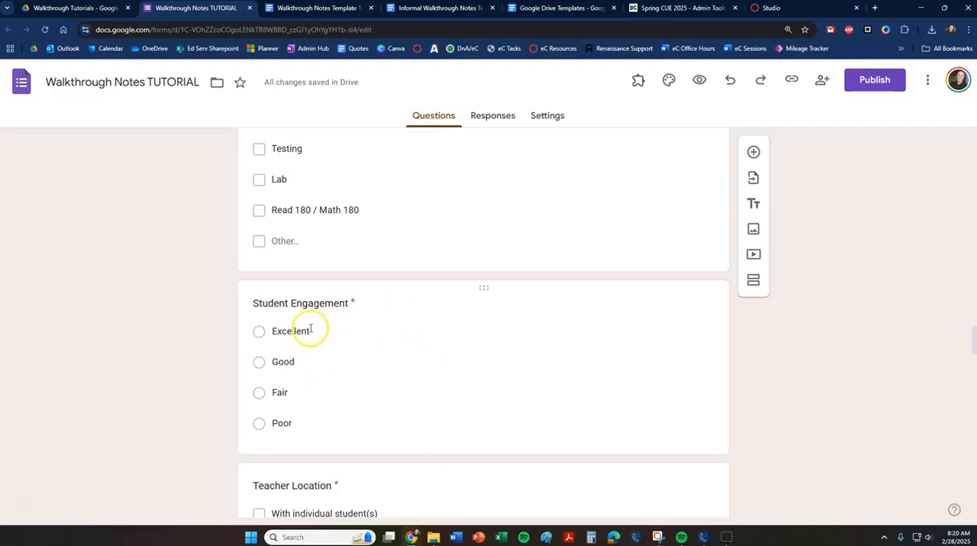
scroll(373, 391, down, 2)
scroll(370, 389, down, 1)
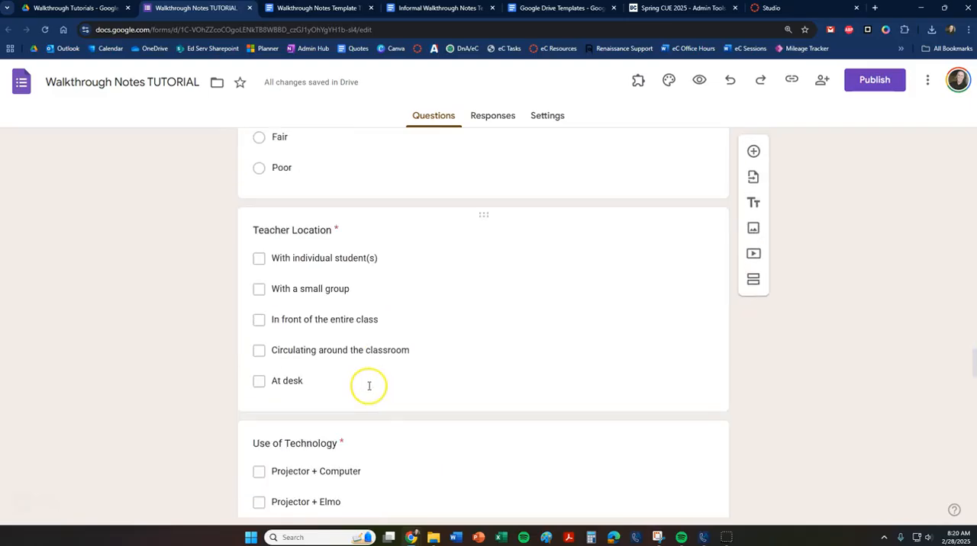
scroll(422, 385, down, 2)
scroll(425, 387, down, 2)
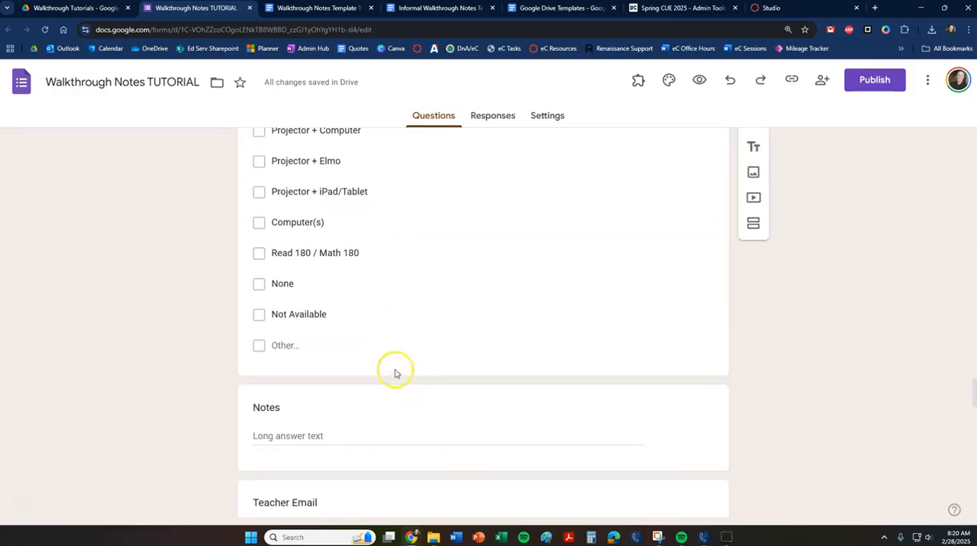
scroll(305, 248, up, 1)
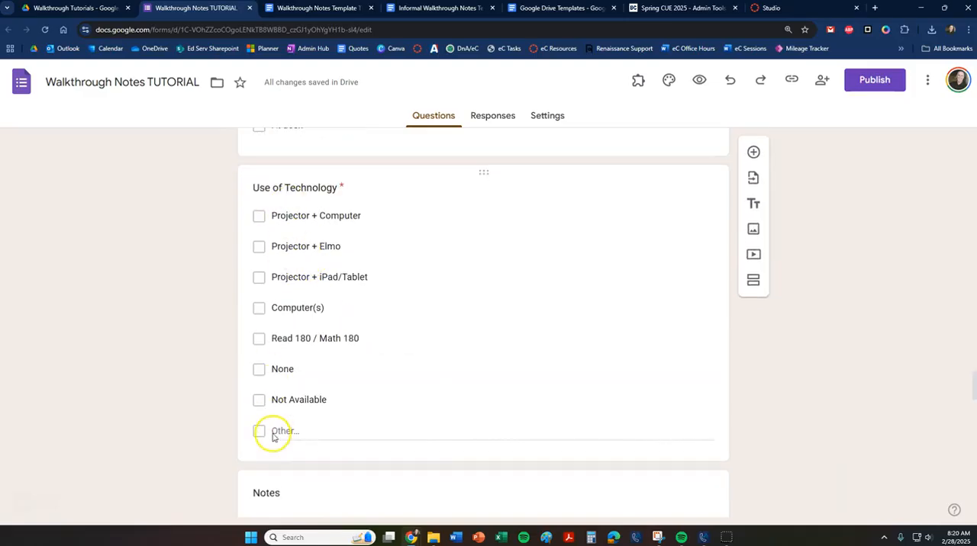
scroll(336, 392, down, 2)
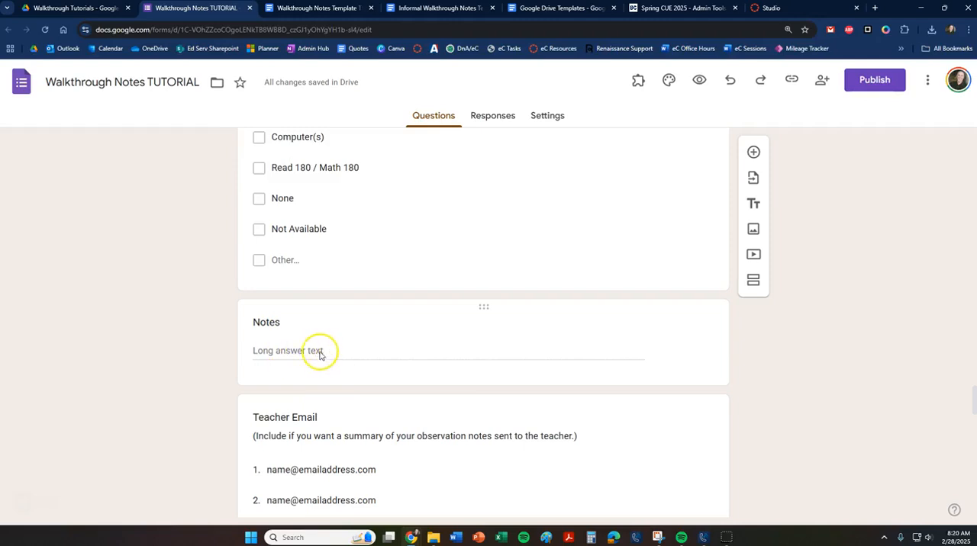
scroll(799, 401, down, 2)
scroll(799, 401, down, 1)
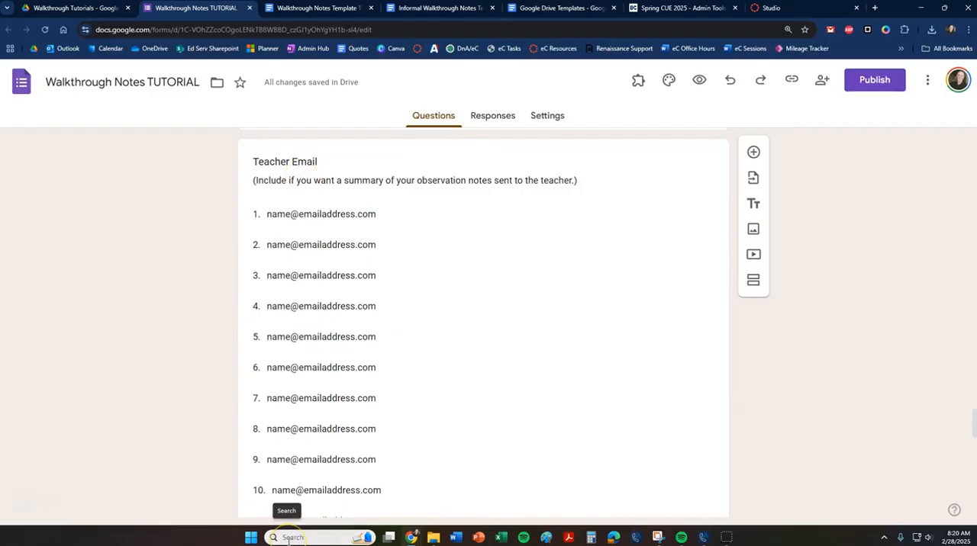
Return to the Teacher question and look through its list of choices.
scroll(556, 403, up, 20)
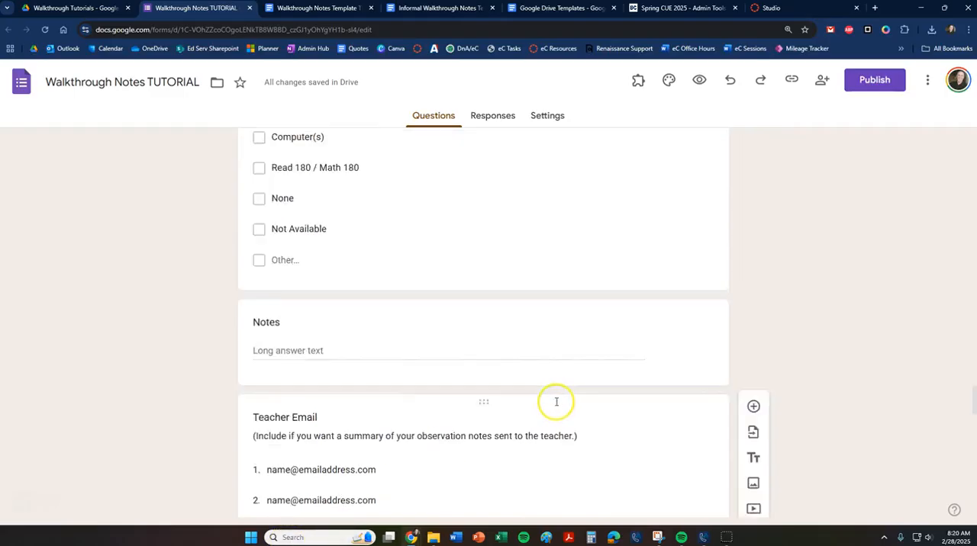
scroll(561, 406, up, 15)
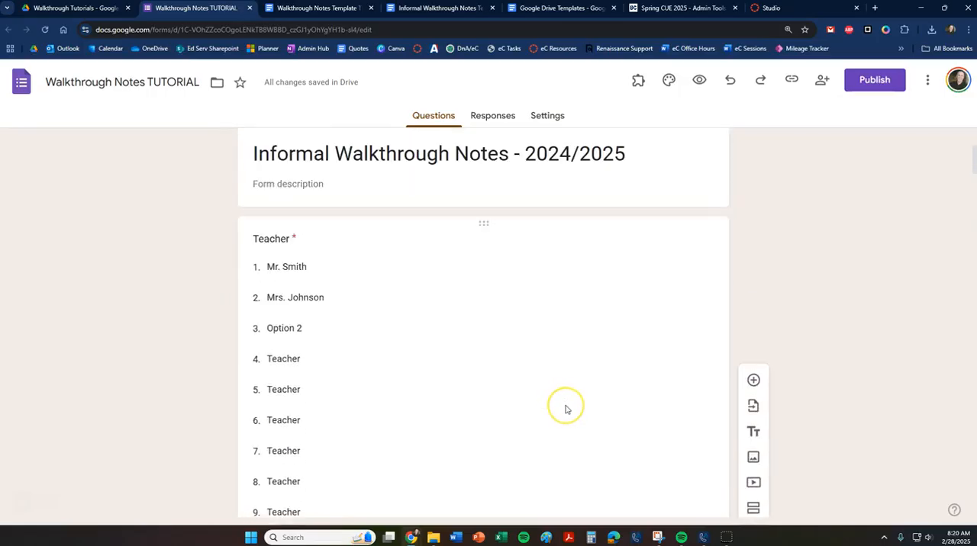
scroll(565, 409, down, 18)
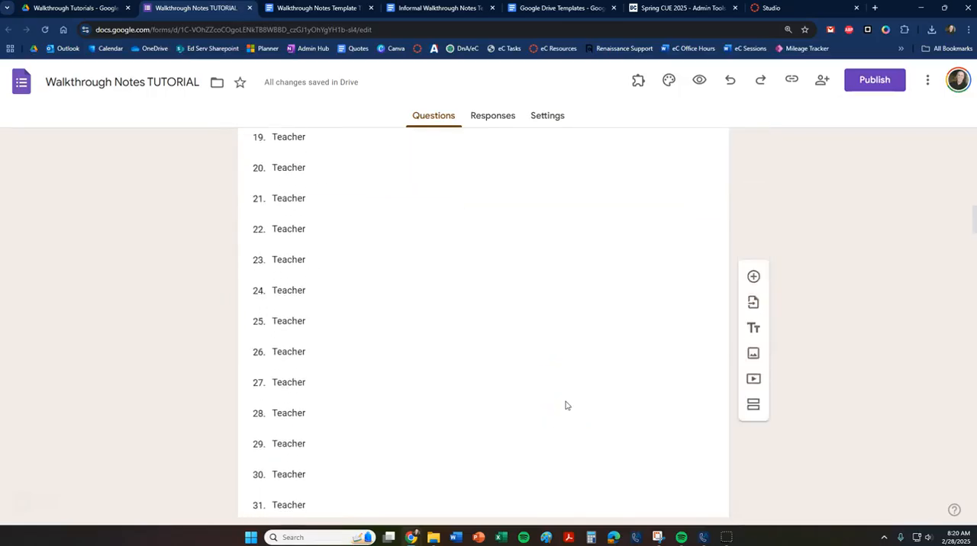
Replace the first placeholder choice in the Teacher Email question with a teacher's actual email address.
scroll(566, 401, down, 15)
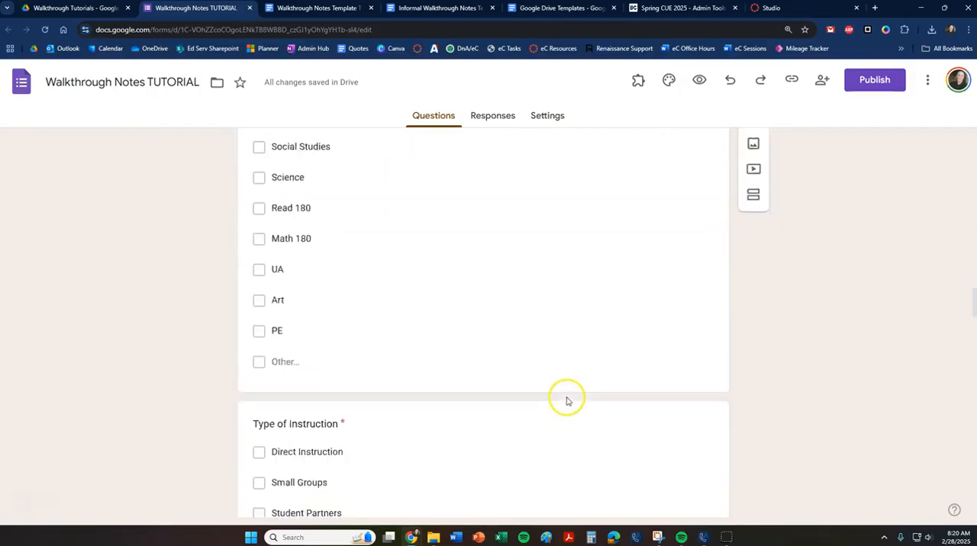
scroll(566, 401, down, 15)
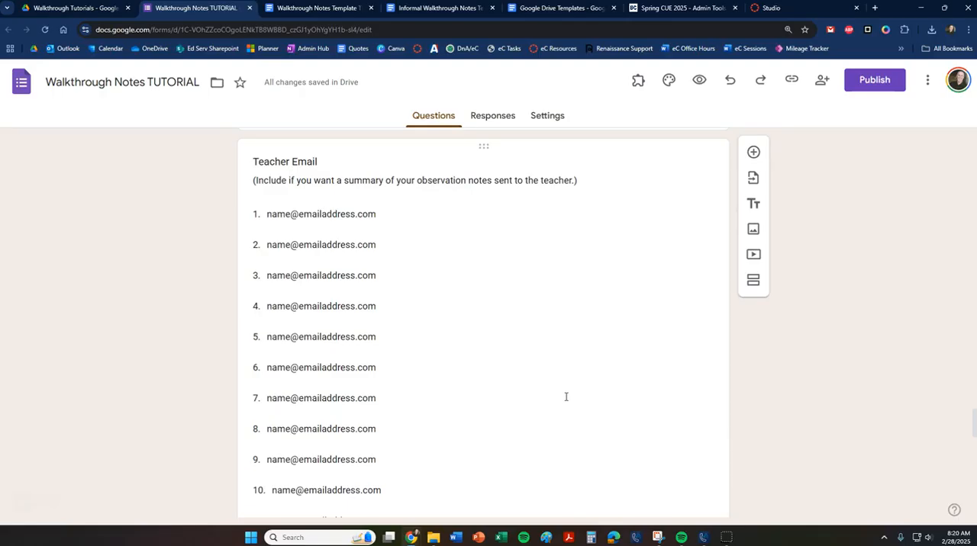
click(268, 214)
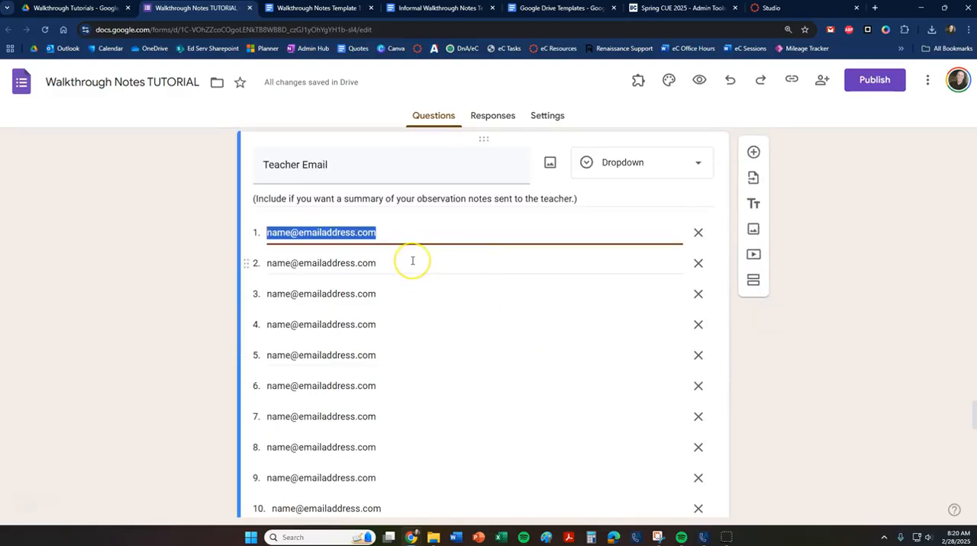
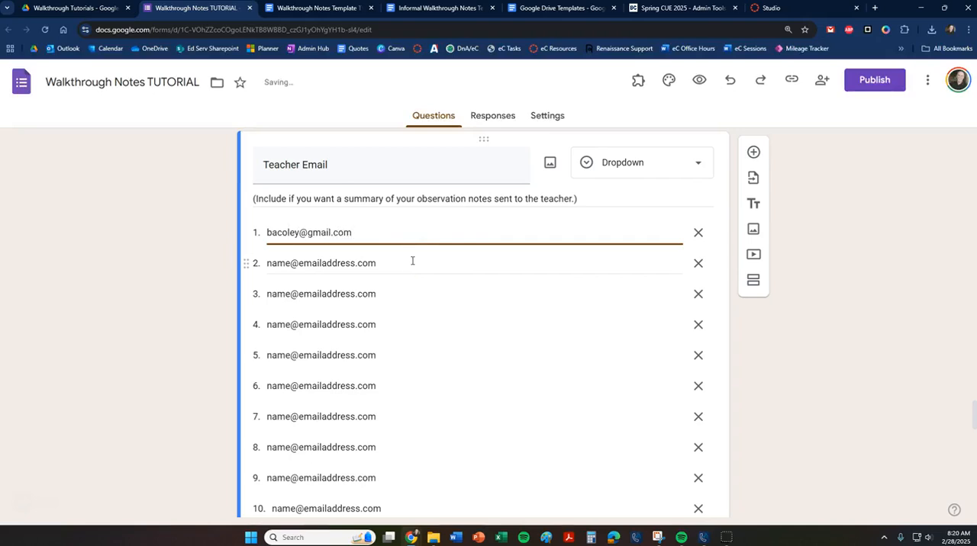
click(831, 310)
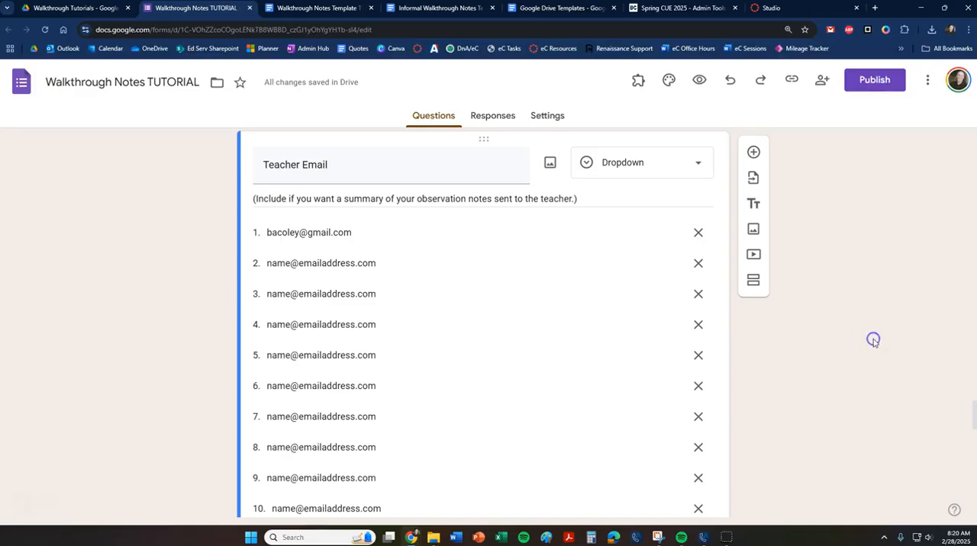
Review the form's questions from the title through Teacher Email, and check the Walkthrough Notes Template TUTORIAL document before returning to the form.
scroll(658, 384, up, 20)
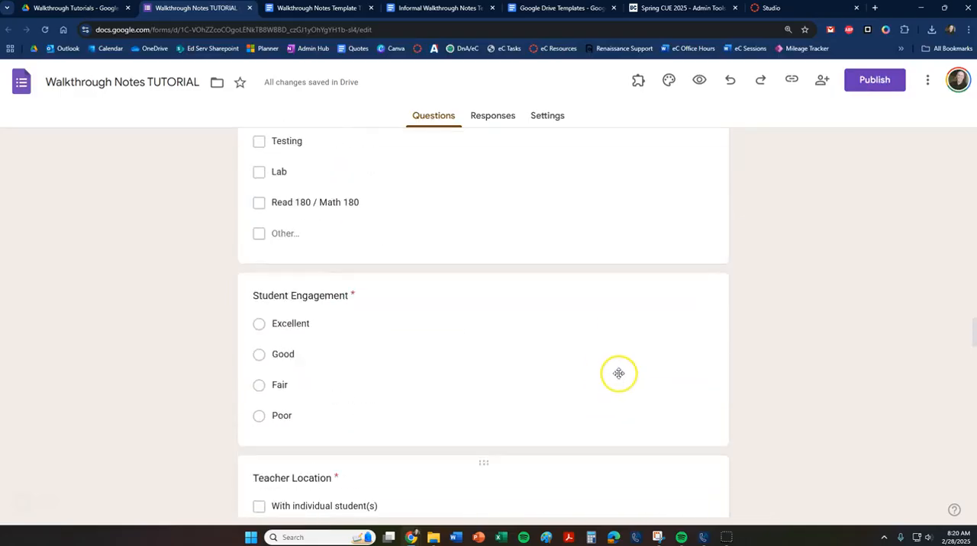
scroll(620, 374, up, 15)
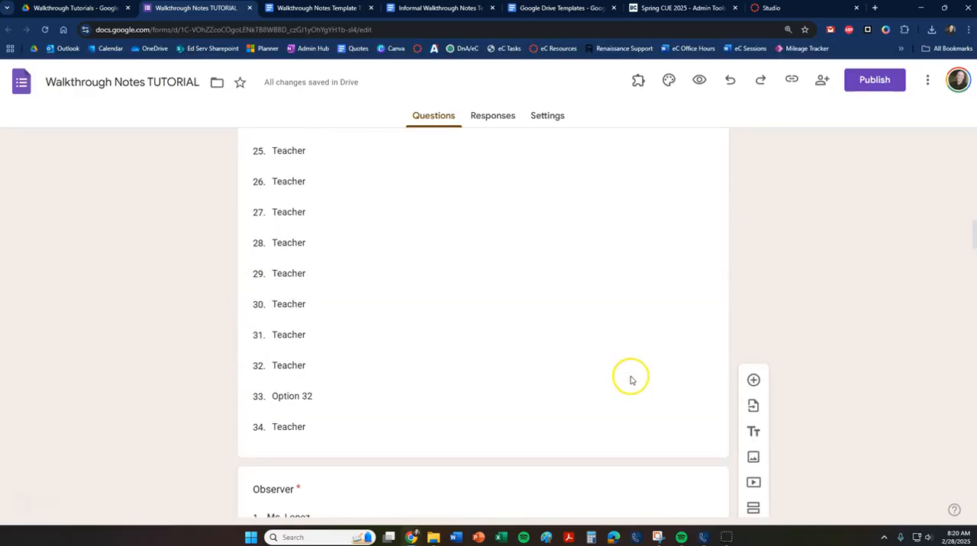
scroll(640, 369, up, 13)
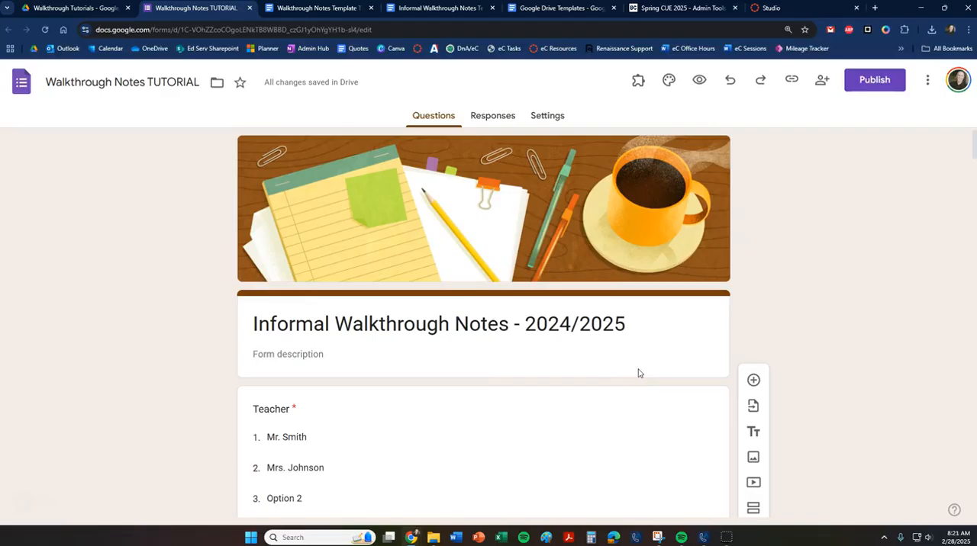
scroll(343, 242, down, 3)
scroll(309, 275, down, 7)
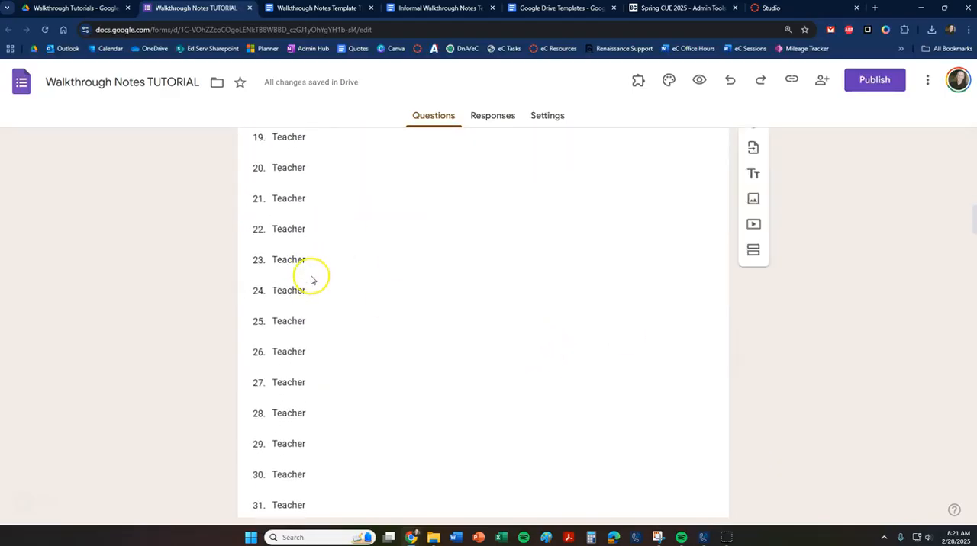
scroll(313, 279, down, 20)
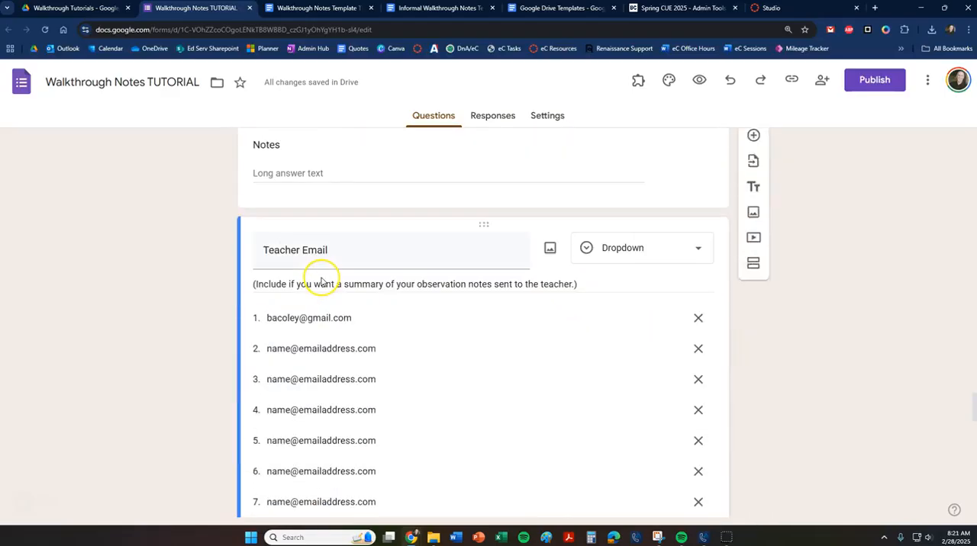
scroll(322, 276, down, 3)
scroll(328, 267, up, 10)
scroll(345, 264, up, 15)
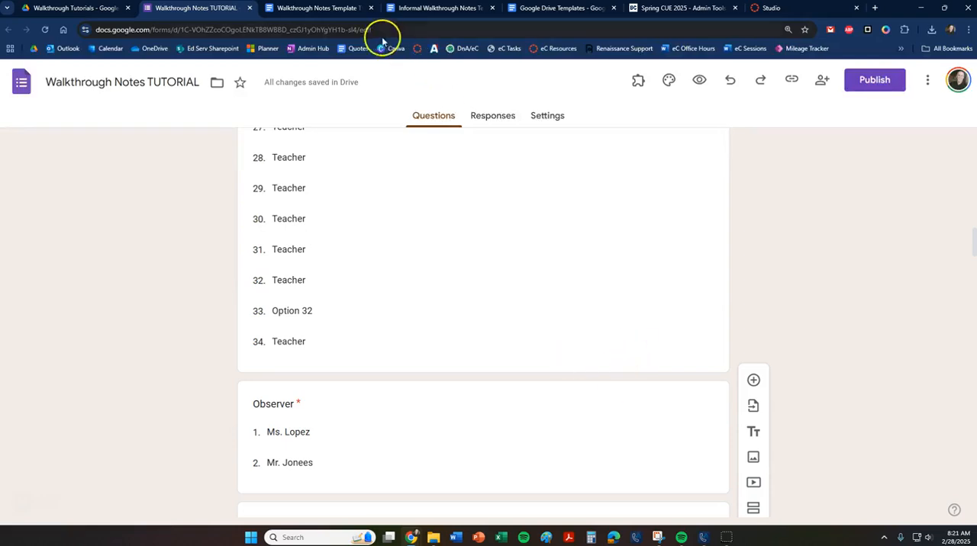
click(319, 10)
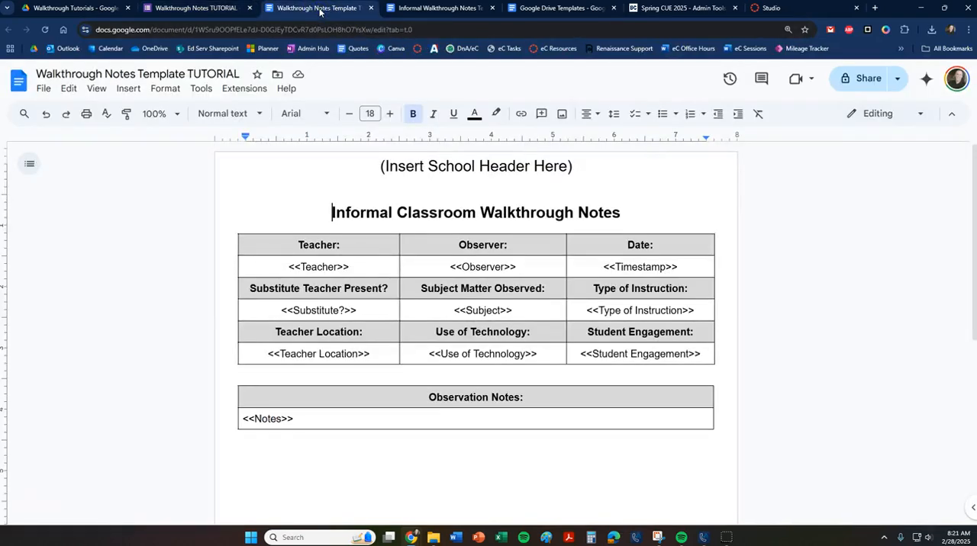
click(208, 8)
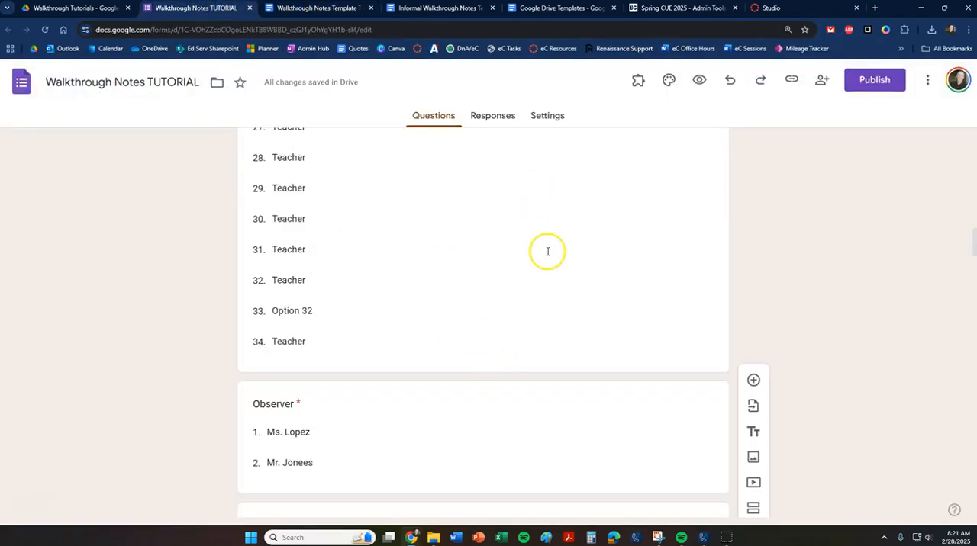
click(493, 119)
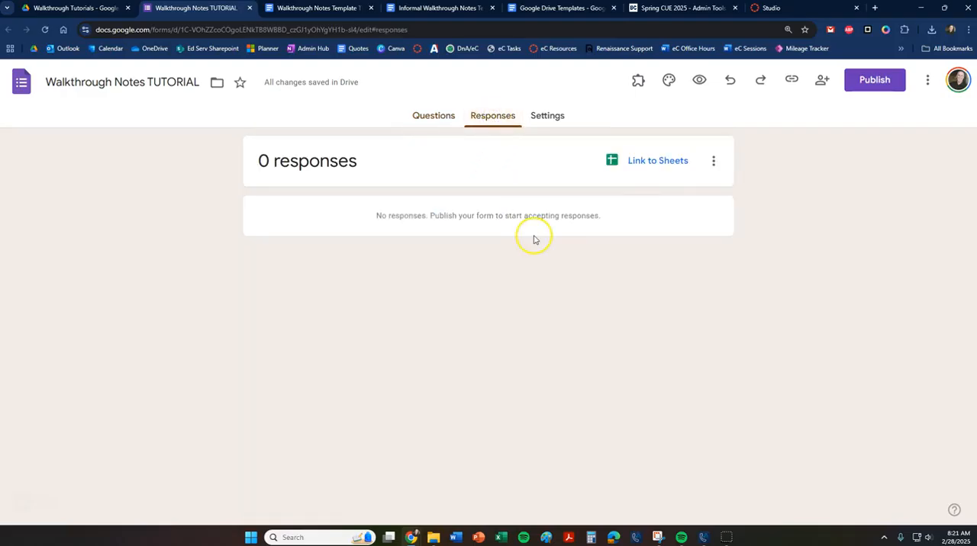
click(655, 164)
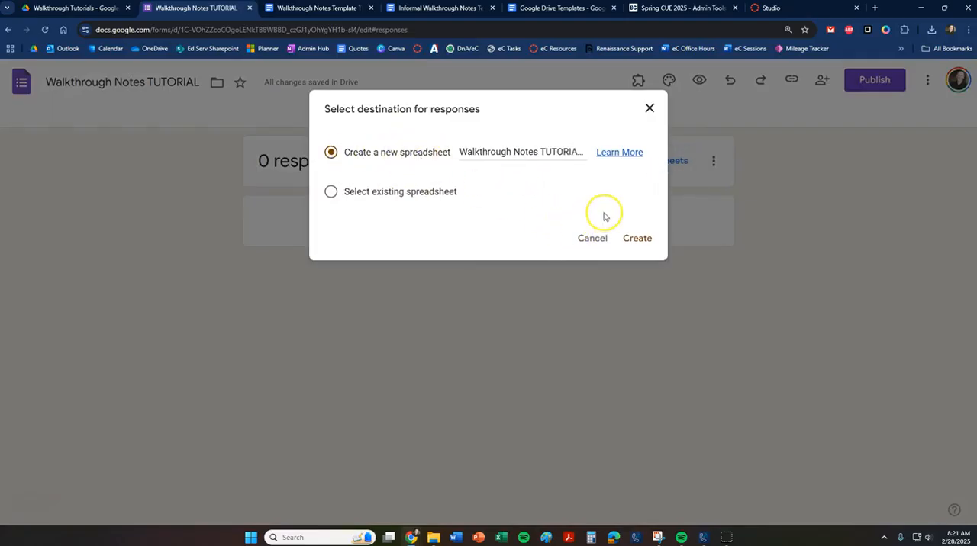
click(600, 238)
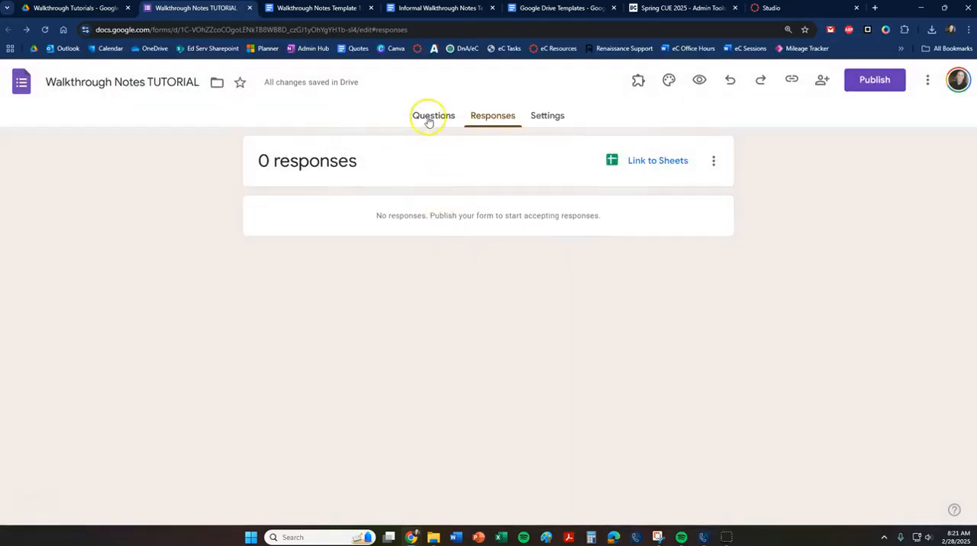
click(427, 117)
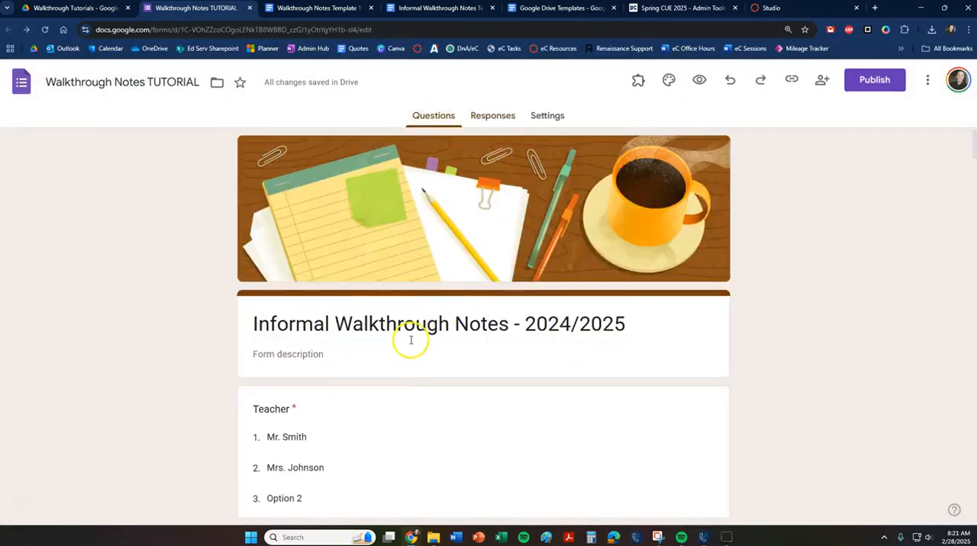
Link the form's responses to a new Google Sheets spreadsheet, keeping the suggested Walkthrough Notes TUTORIAL (Responses) name.
click(496, 116)
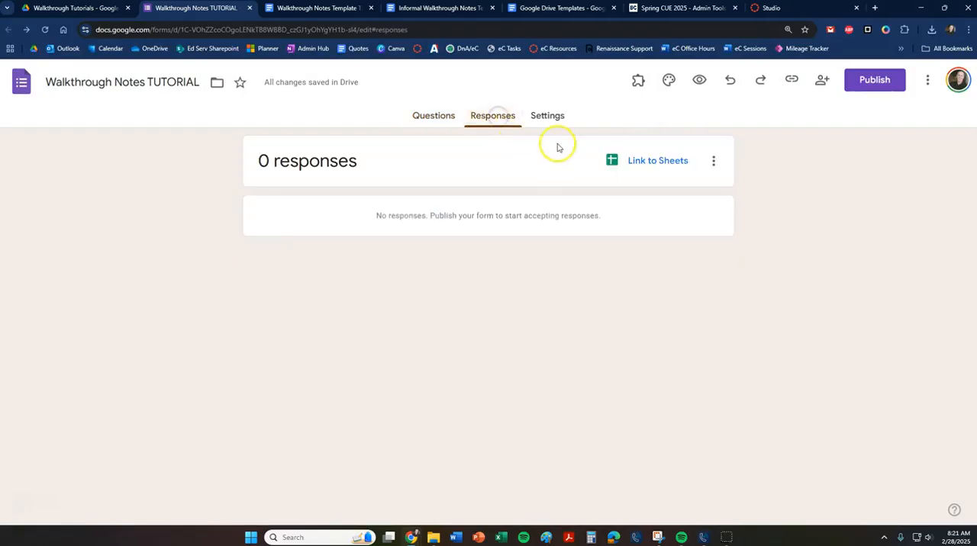
click(661, 163)
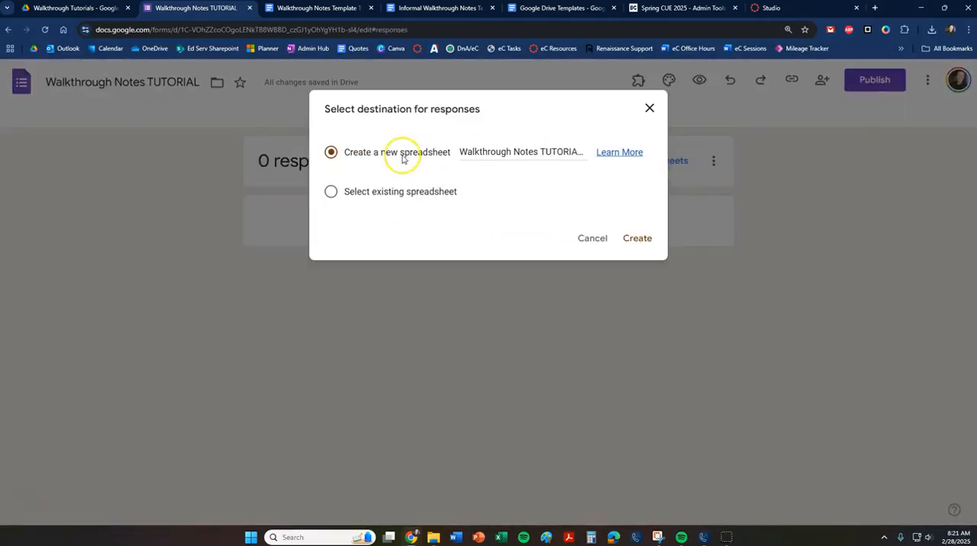
click(643, 240)
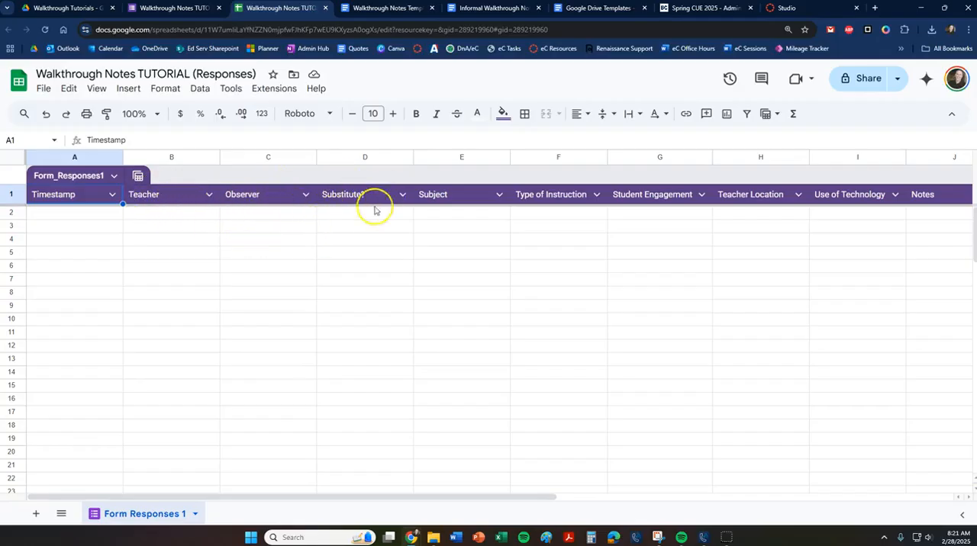
Compare the form's Teacher, Observer, Substitute? and Subject questions with the column headers in the responses spreadsheet.
click(176, 11)
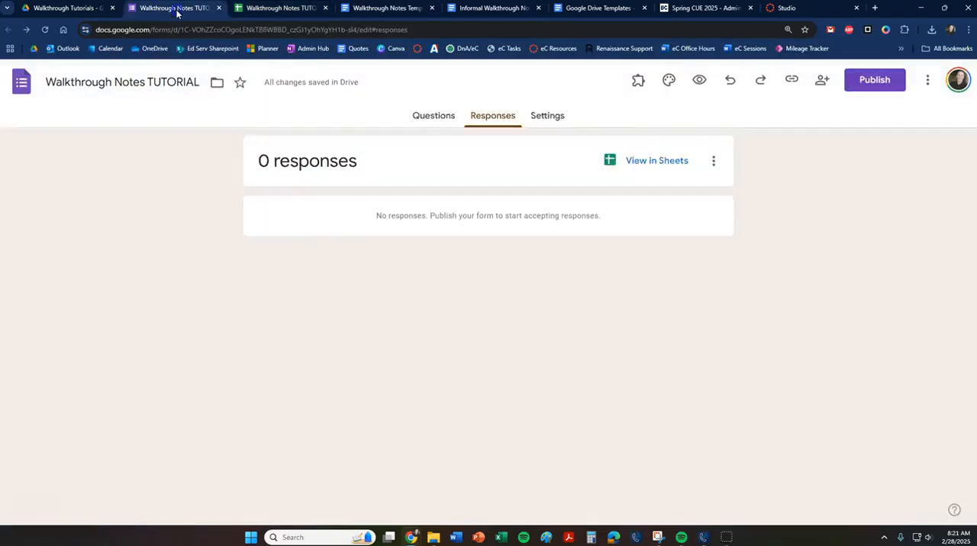
click(434, 114)
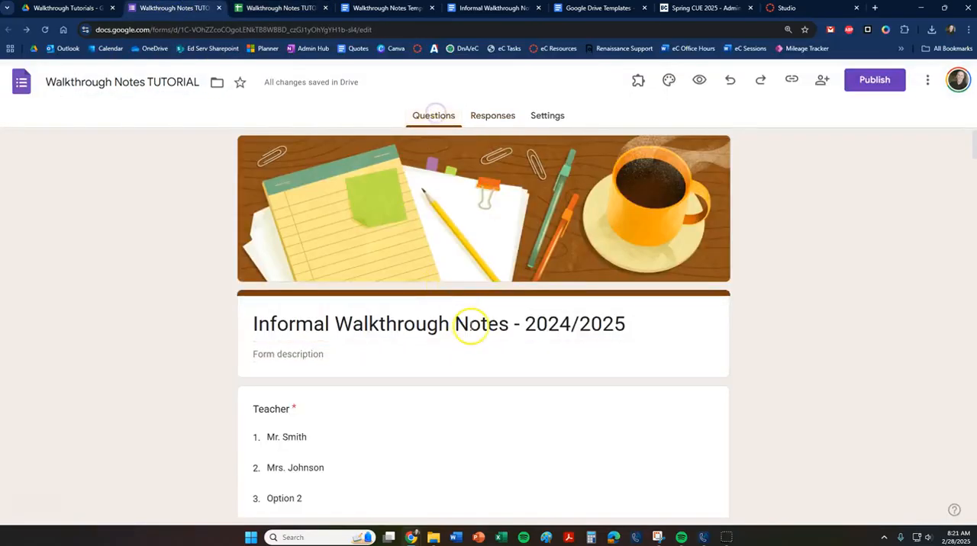
scroll(336, 270, down, 13)
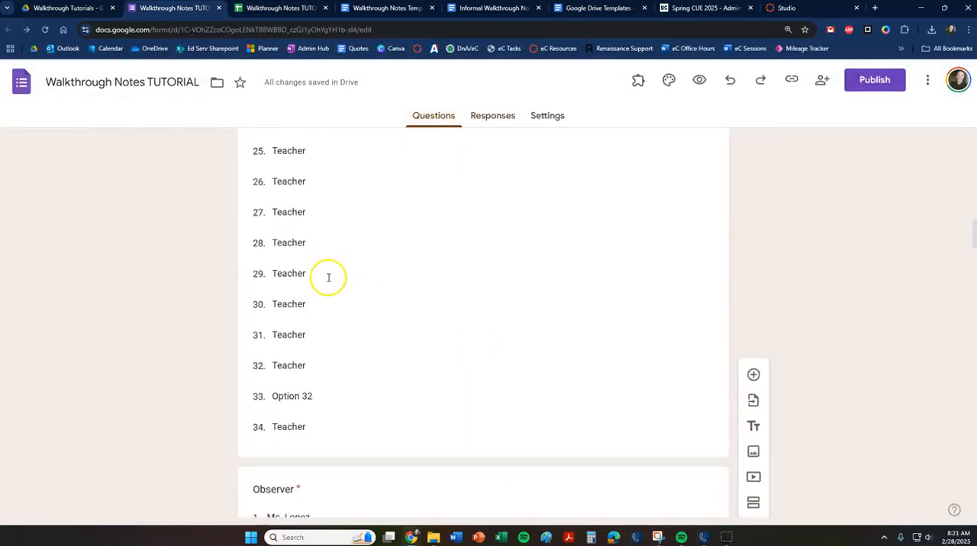
scroll(313, 270, down, 3)
scroll(295, 450, down, 1)
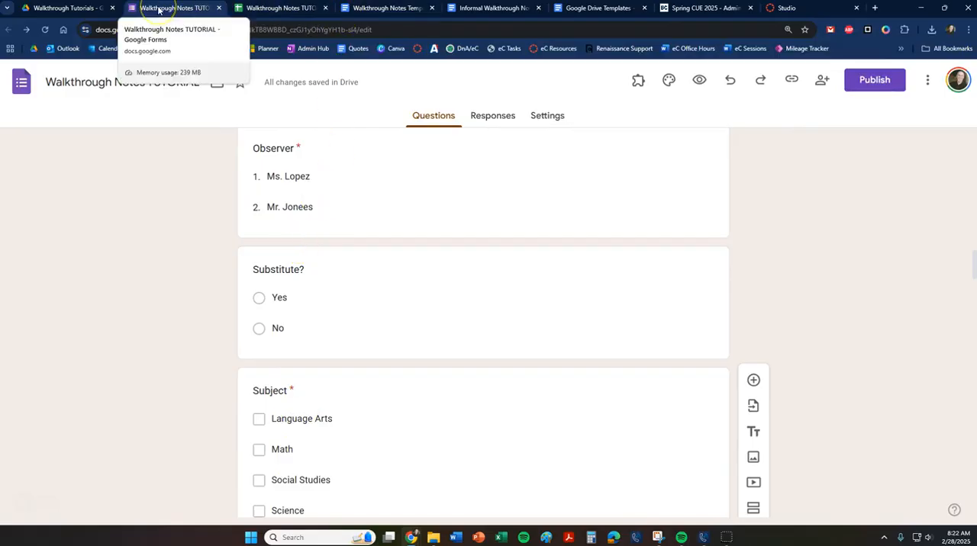
click(273, 9)
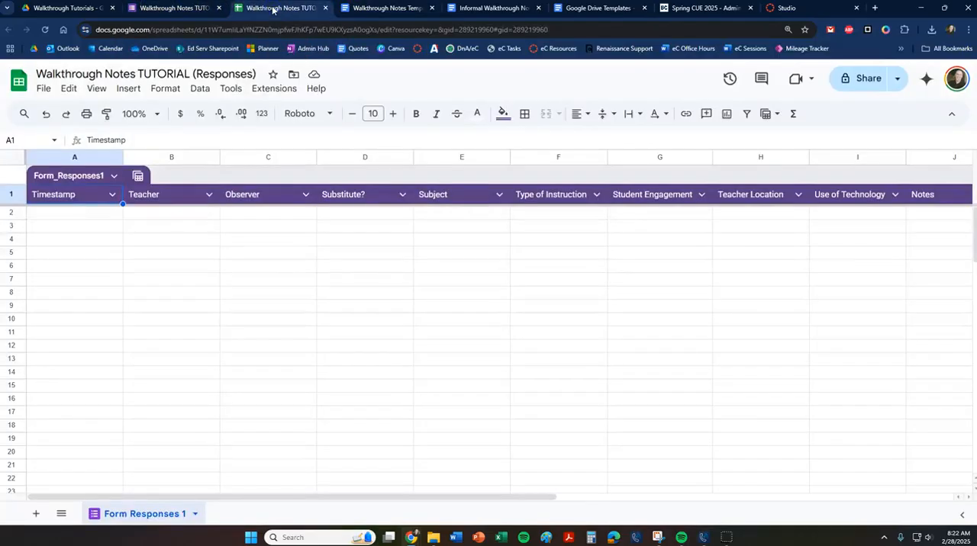
Compare the Walkthrough Notes Template TUTORIAL document with the finished Informal Walkthrough Notes Template that carries a school header.
click(385, 10)
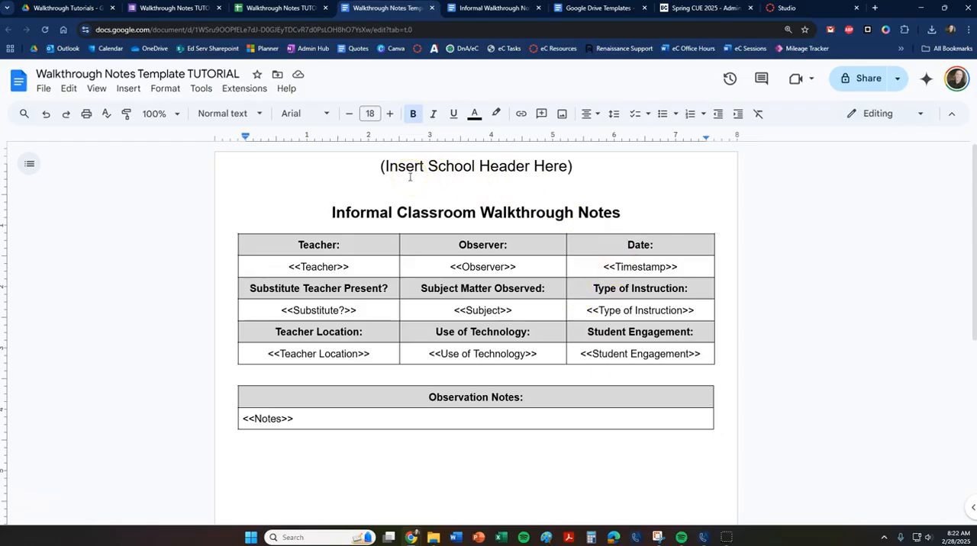
click(491, 9)
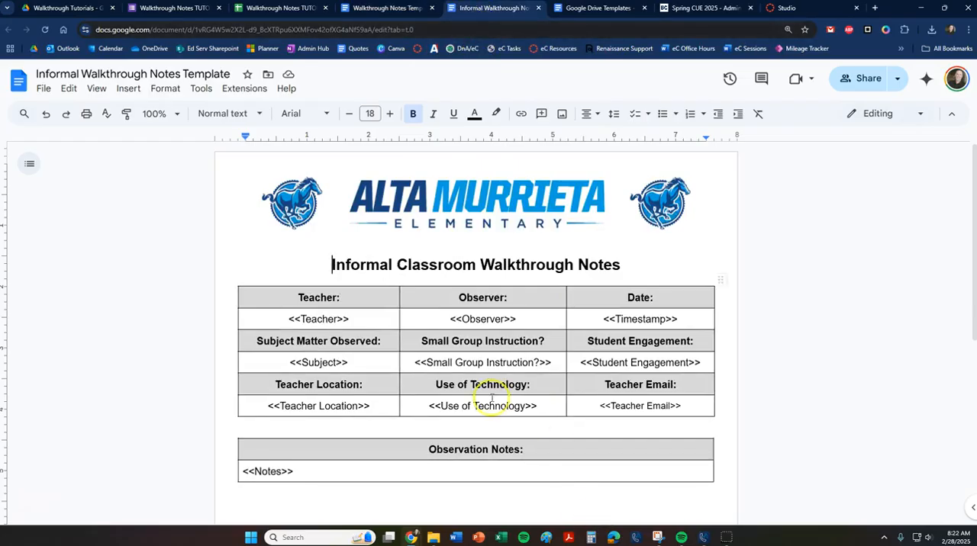
click(388, 9)
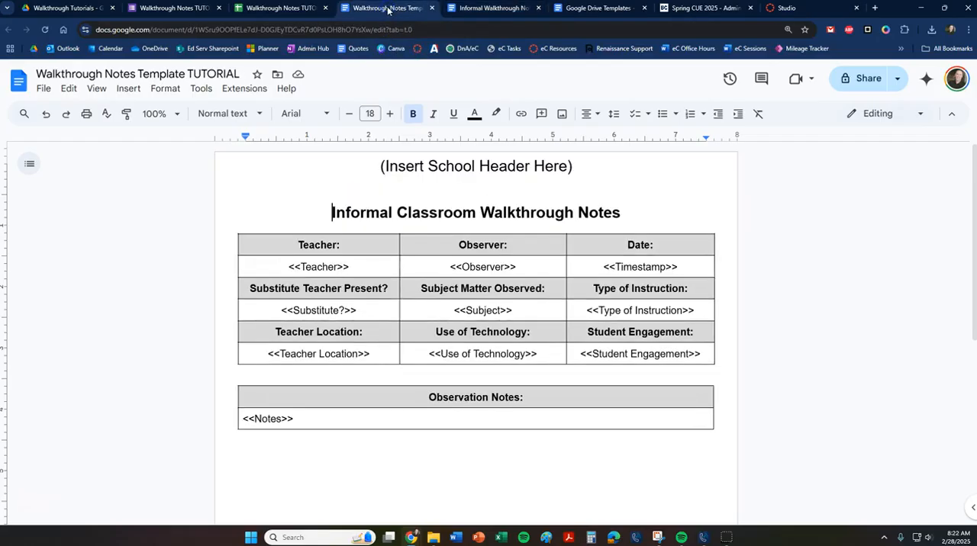
click(473, 9)
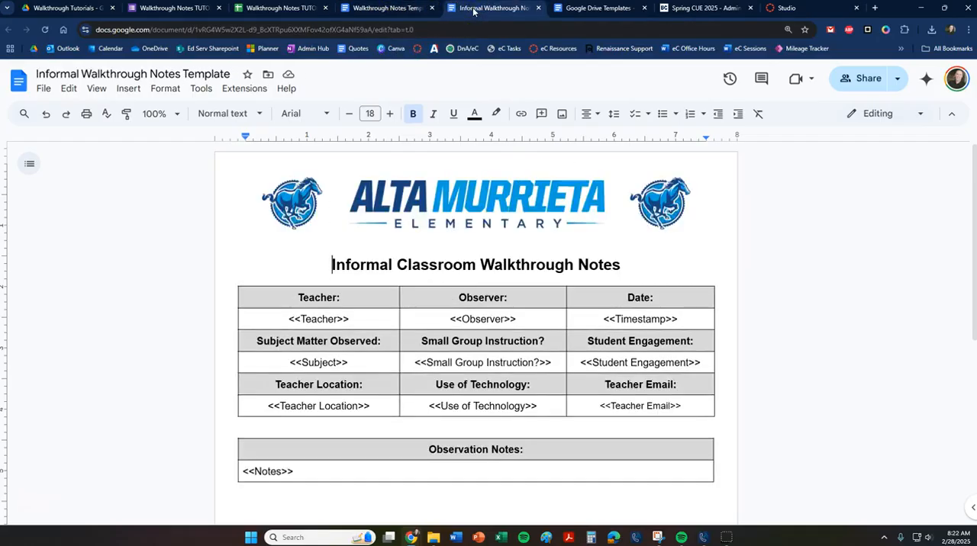
click(406, 9)
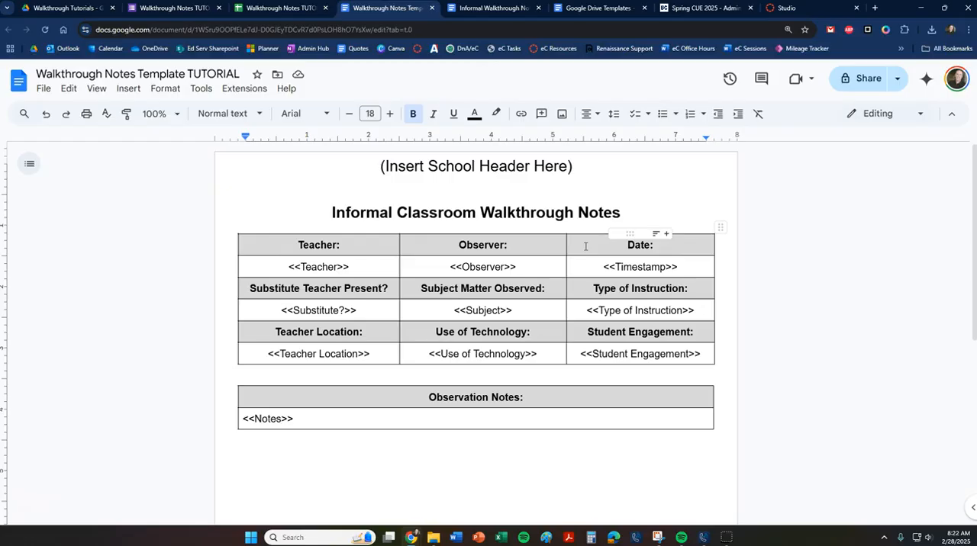
Check the form questions and response spreadsheet headers against the merge tags in the Walkthrough Notes Template TUTORIAL document.
click(187, 9)
click(269, 9)
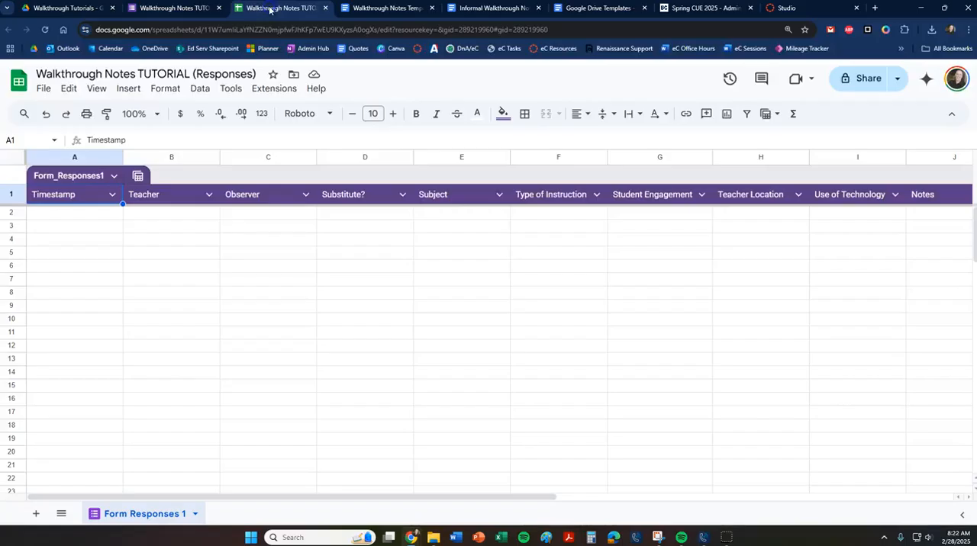
click(372, 8)
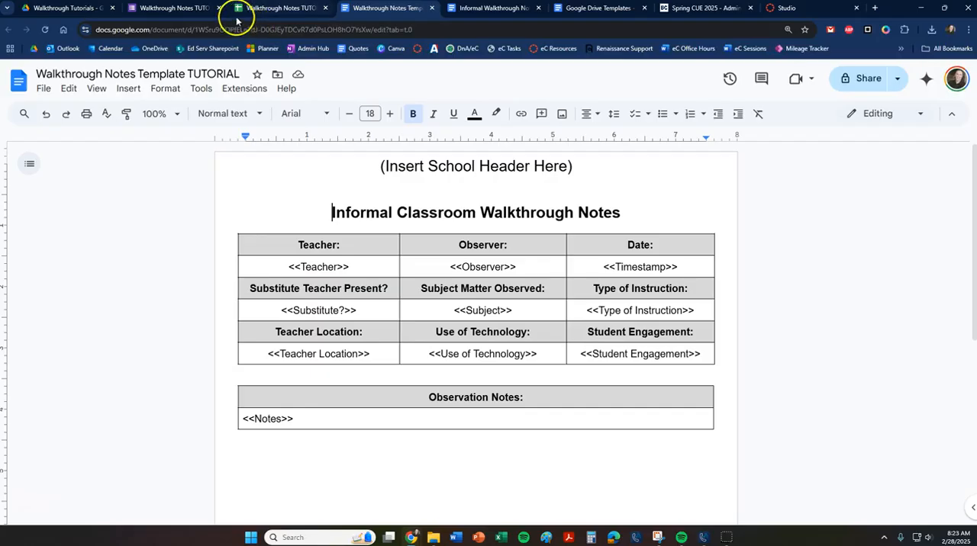
click(164, 8)
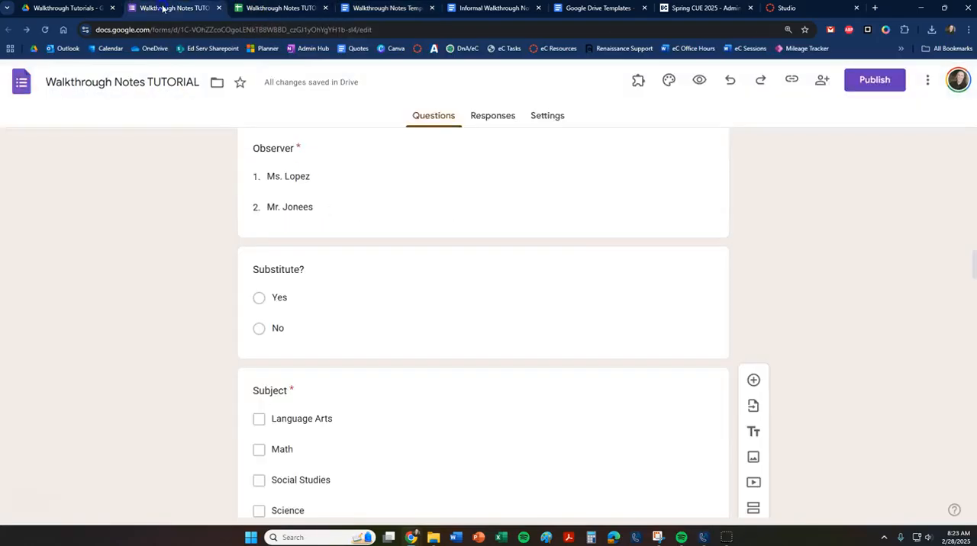
click(267, 9)
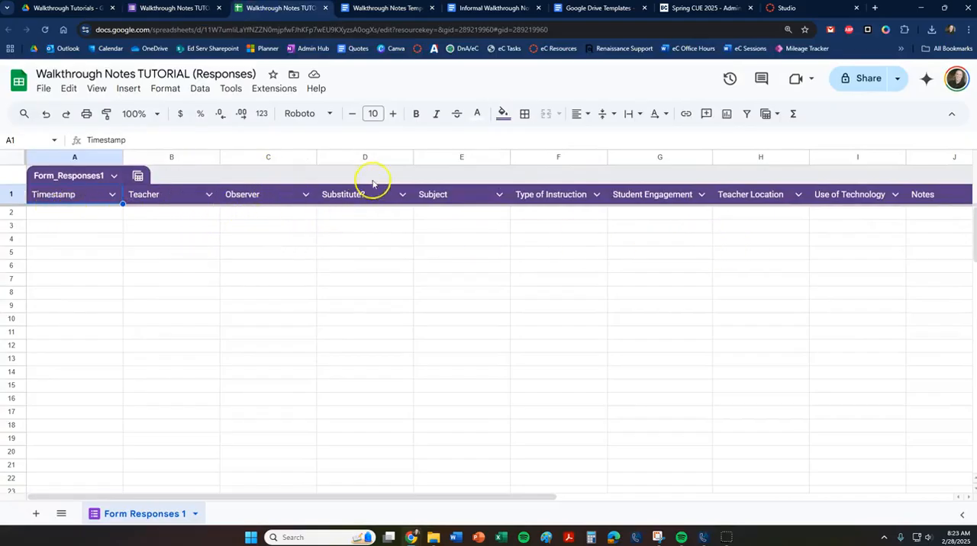
click(385, 8)
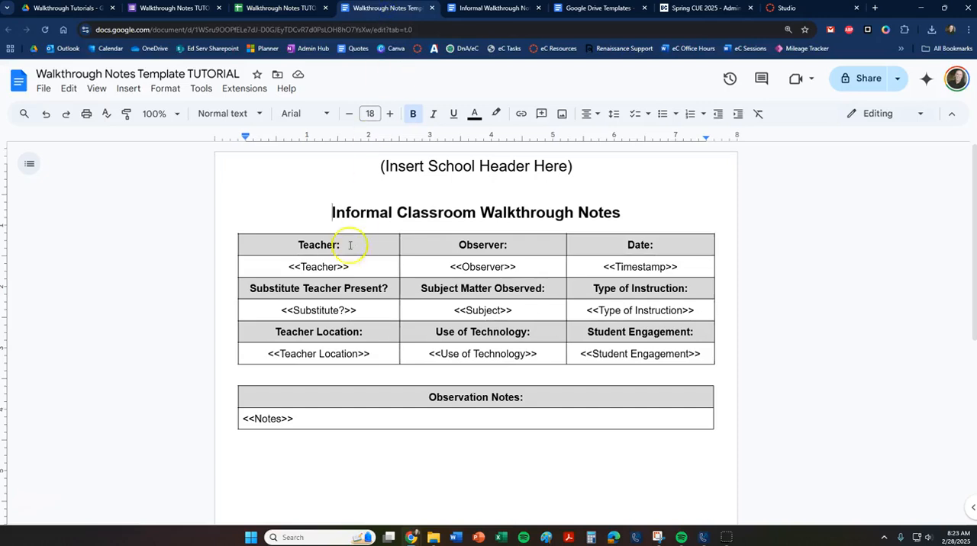
Check the template's Observer, Substitute?, Subject and Student Engagement merge tags against the responses spreadsheet headers and the form.
double_click(481, 266)
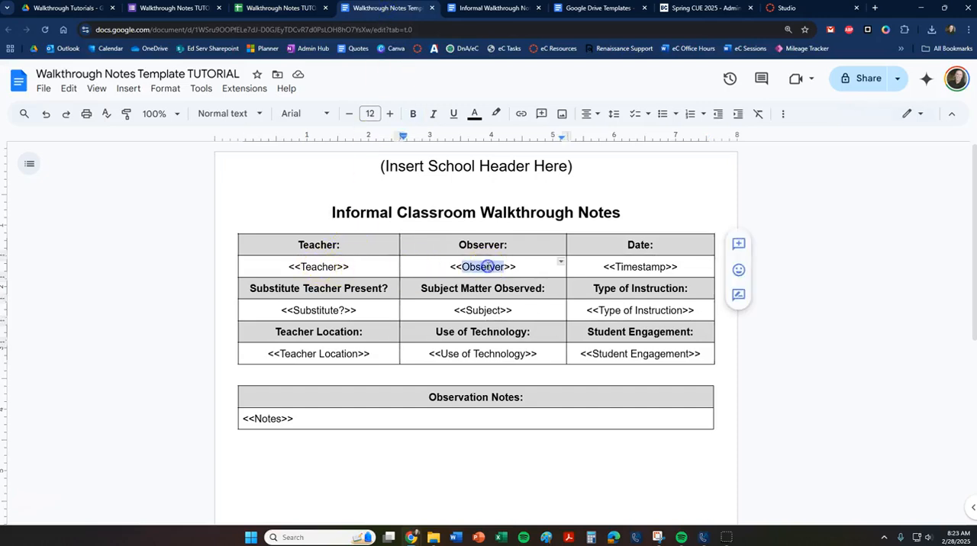
double_click(319, 310)
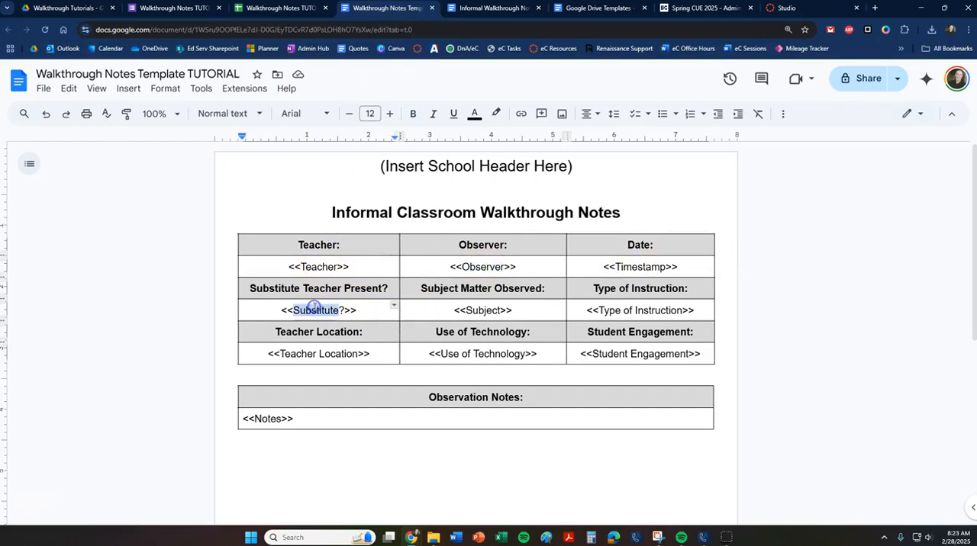
double_click(483, 308)
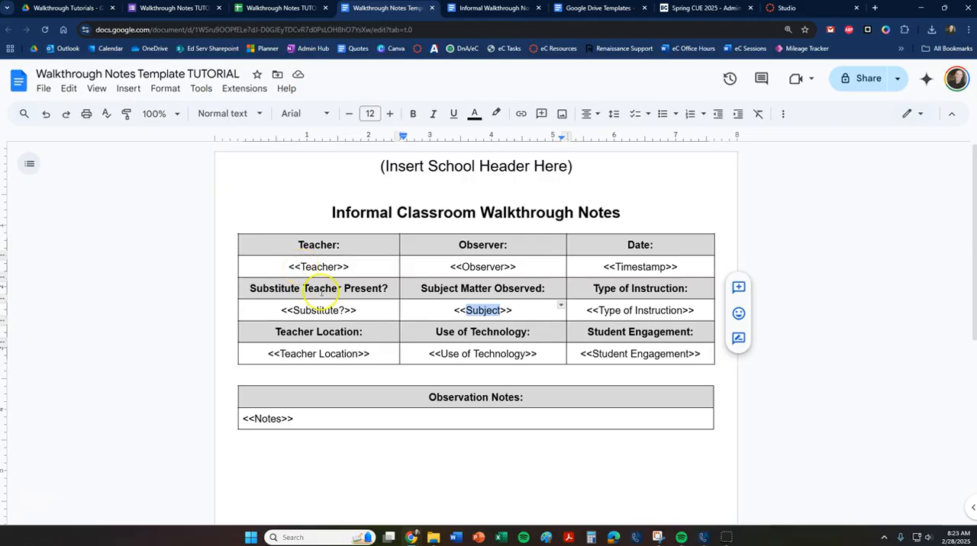
click(700, 359)
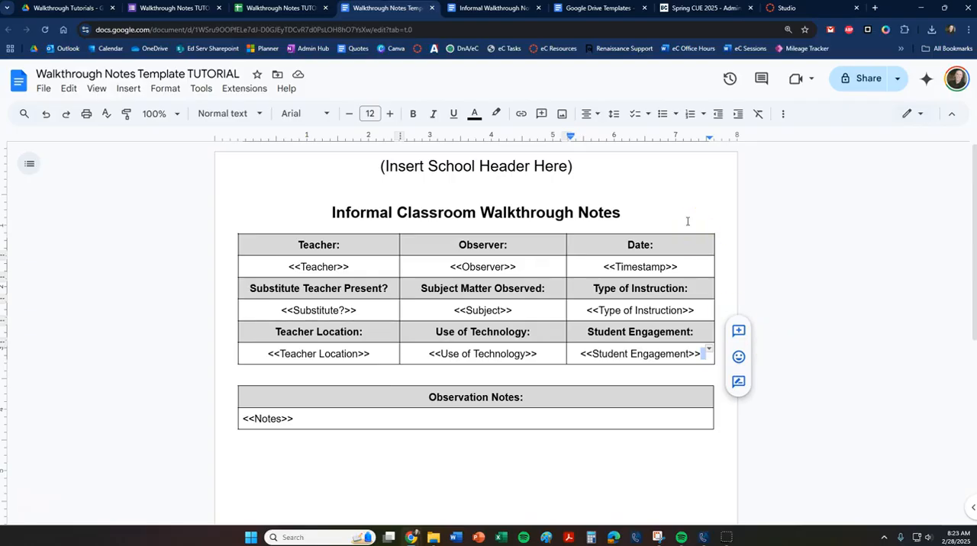
click(276, 8)
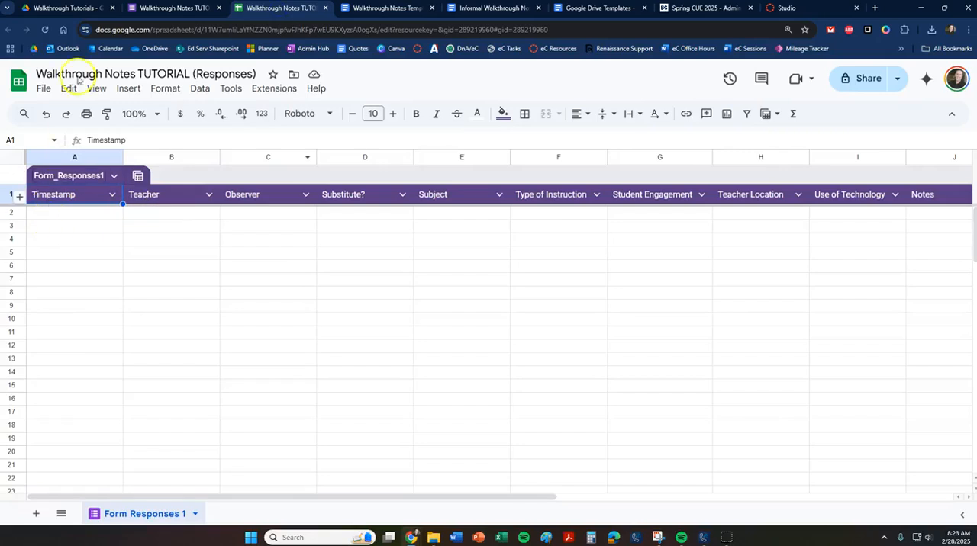
click(174, 9)
click(270, 8)
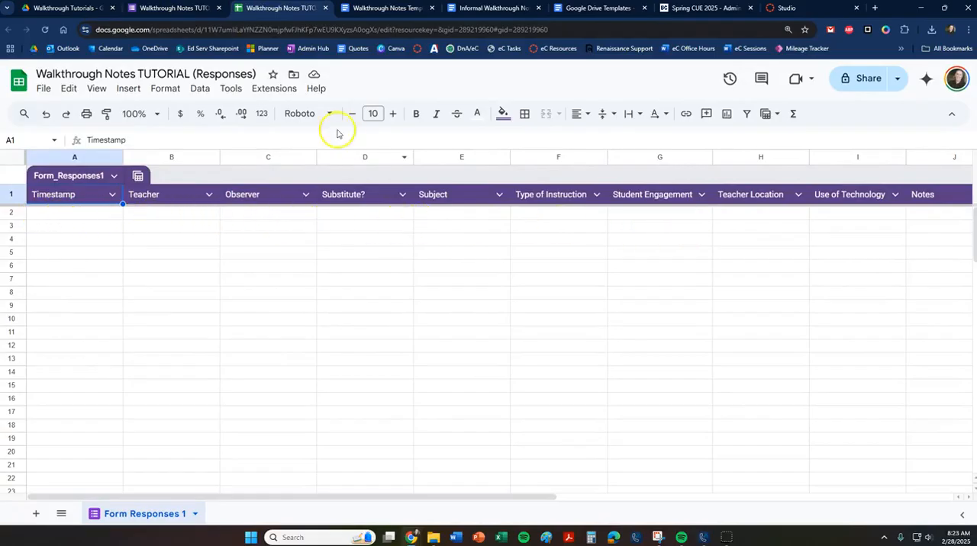
Examine the <<Teacher>> and <<Observer>> merge tags in the template and compare them with the form questions and spreadsheet headers.
click(378, 8)
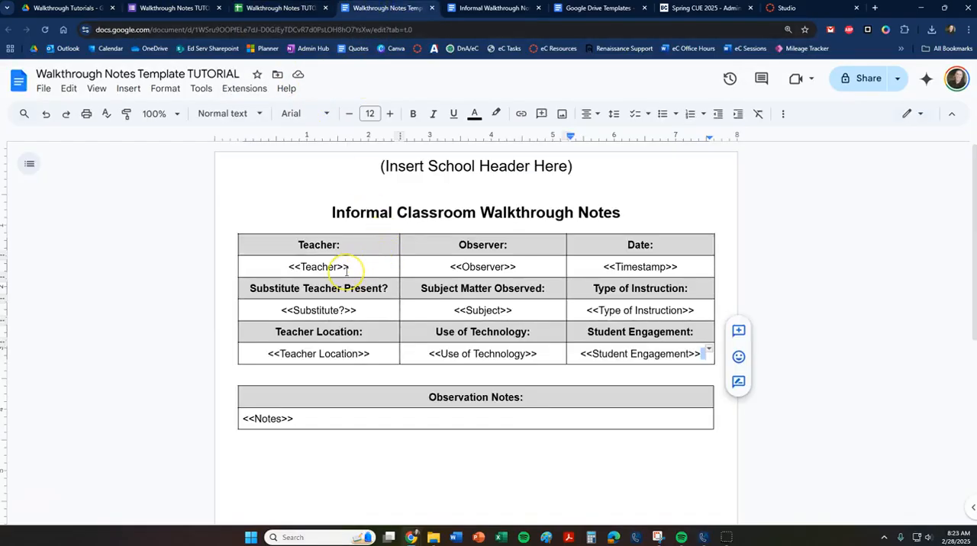
click(336, 246)
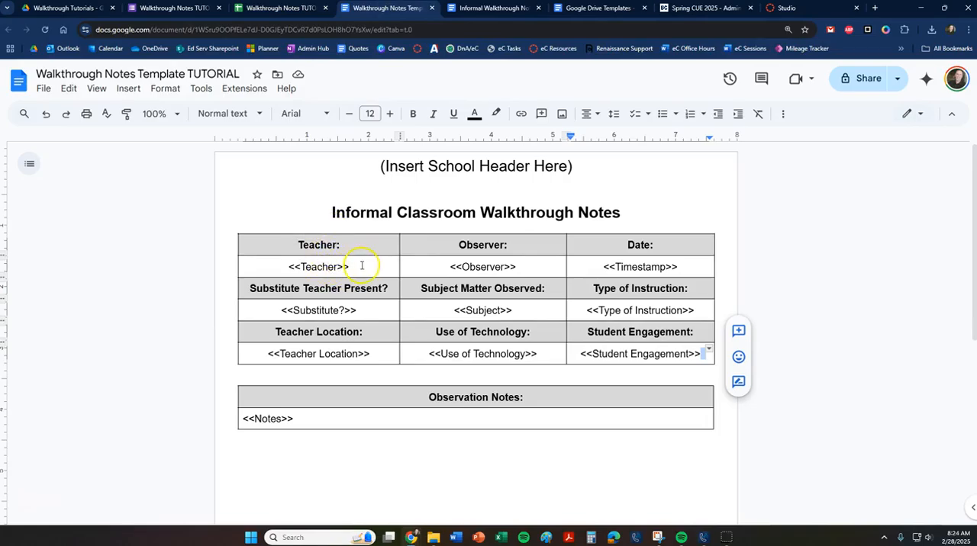
drag(350, 267, 287, 265)
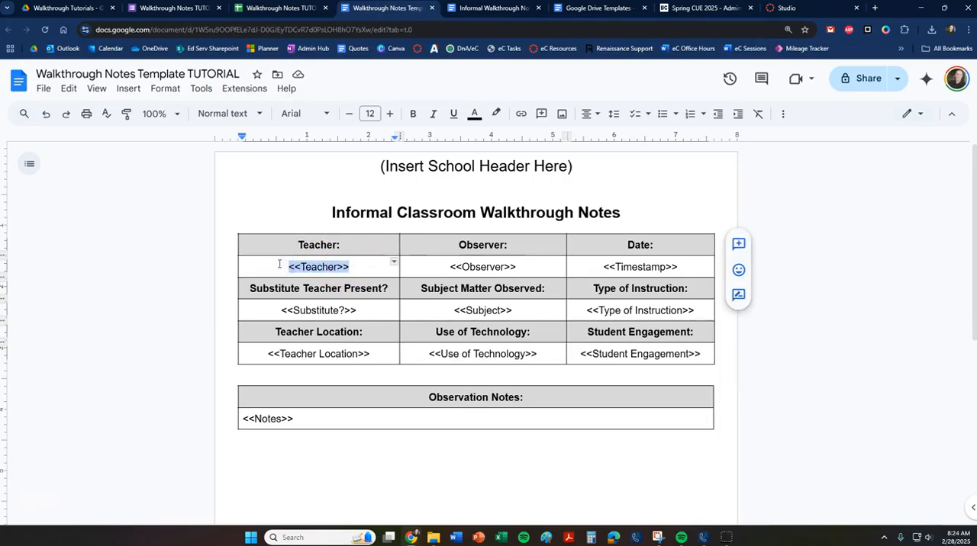
click(496, 266)
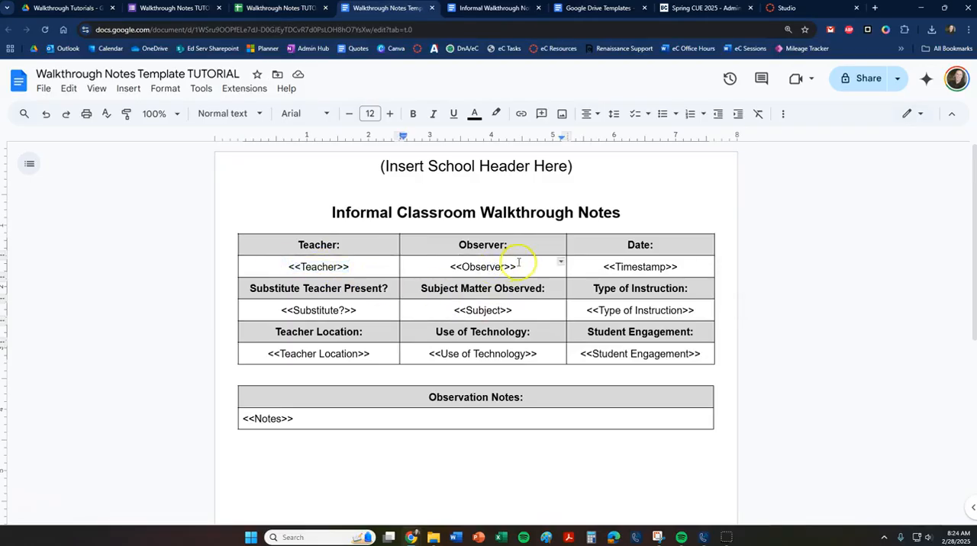
click(174, 8)
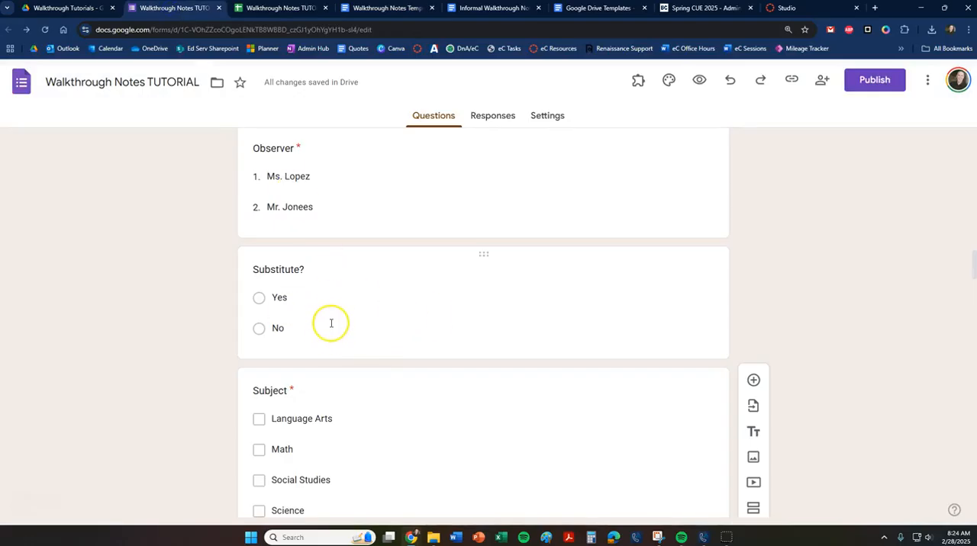
click(383, 8)
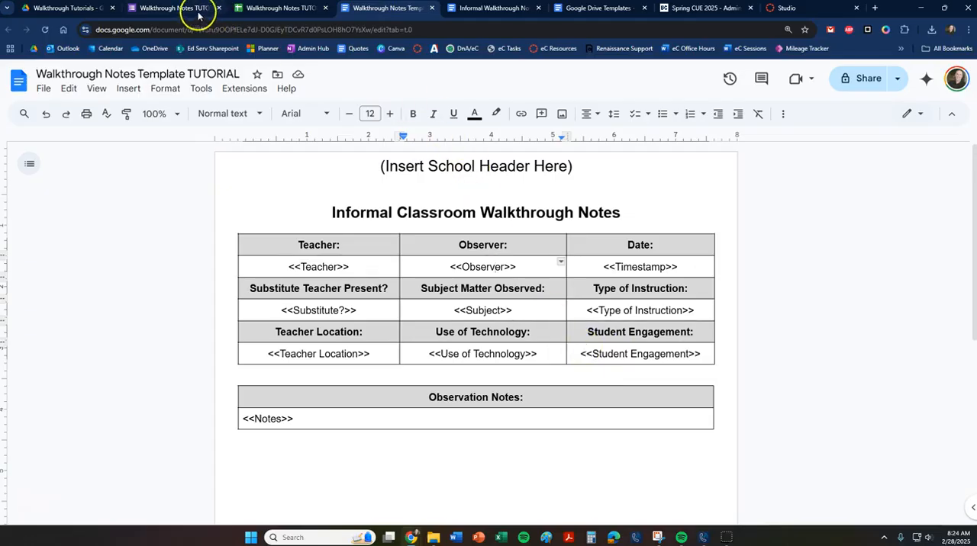
click(270, 10)
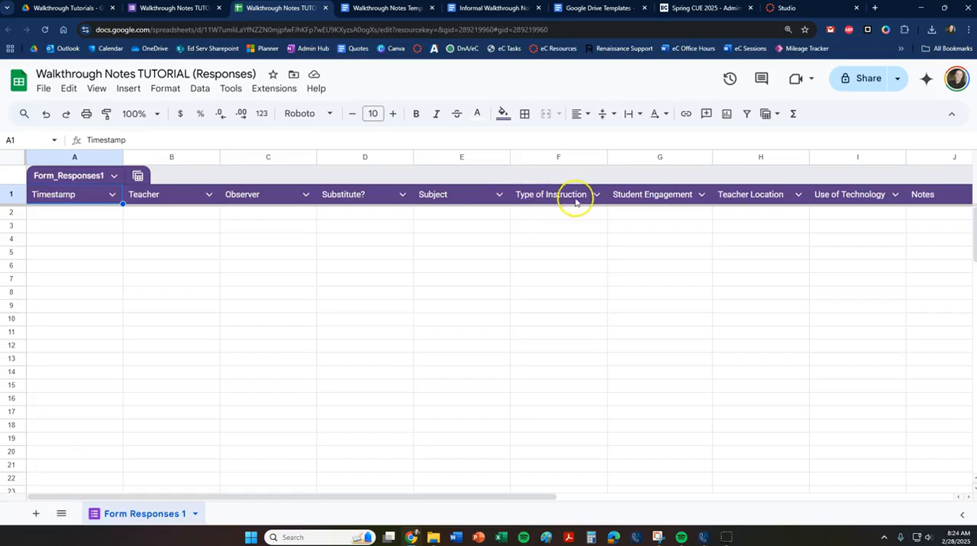
click(400, 9)
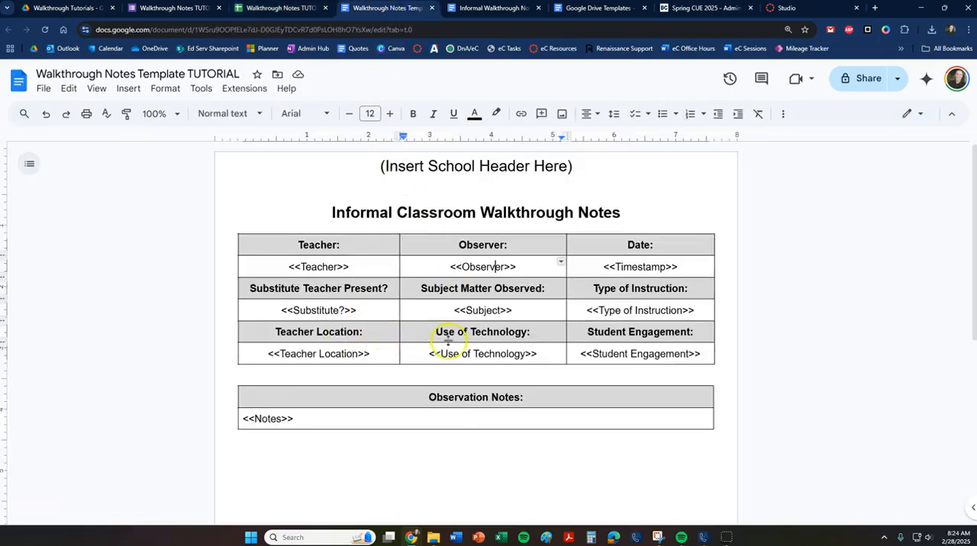
Compare the template's <<Type of Instruction>> tag with the spreadsheet and form, and review the form through its Teacher Email question.
drag(682, 310, 587, 312)
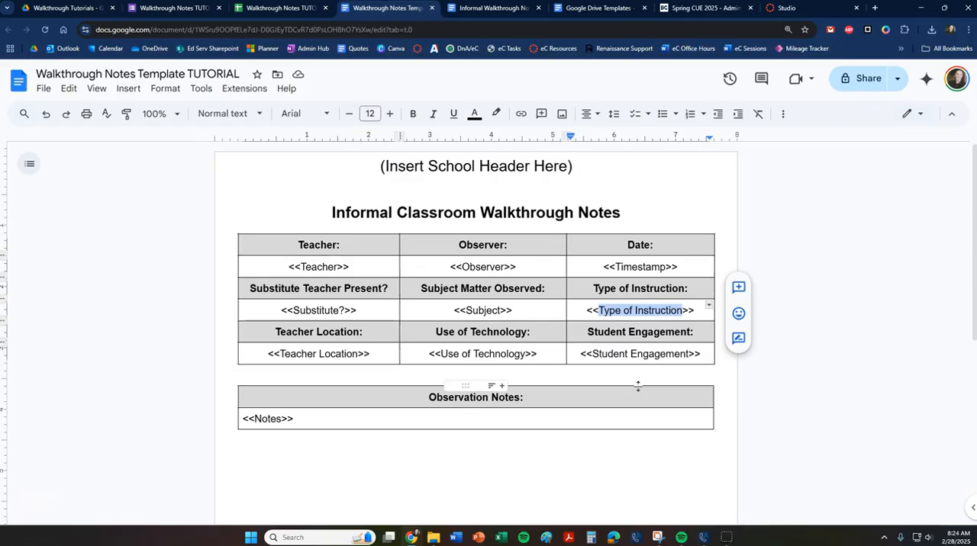
click(286, 7)
click(381, 9)
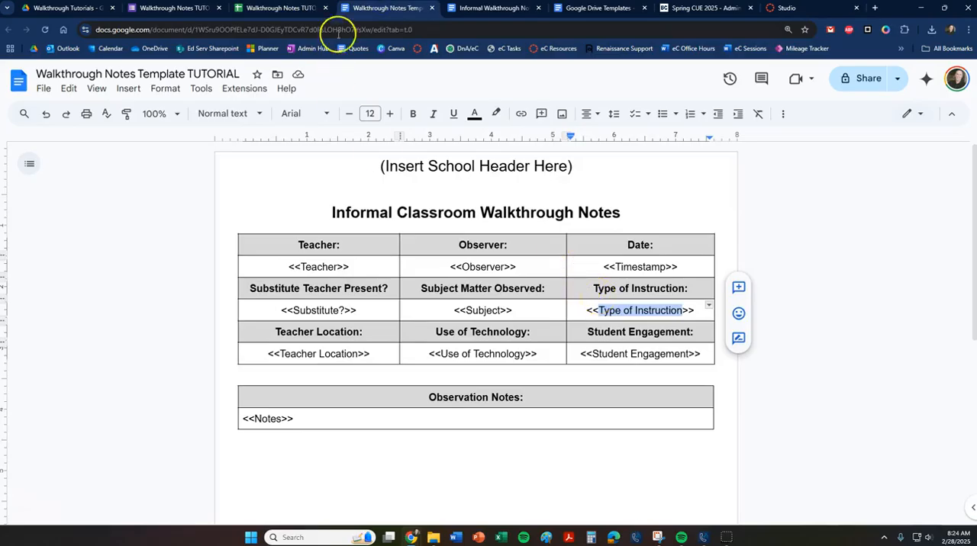
click(183, 8)
scroll(386, 288, down, 15)
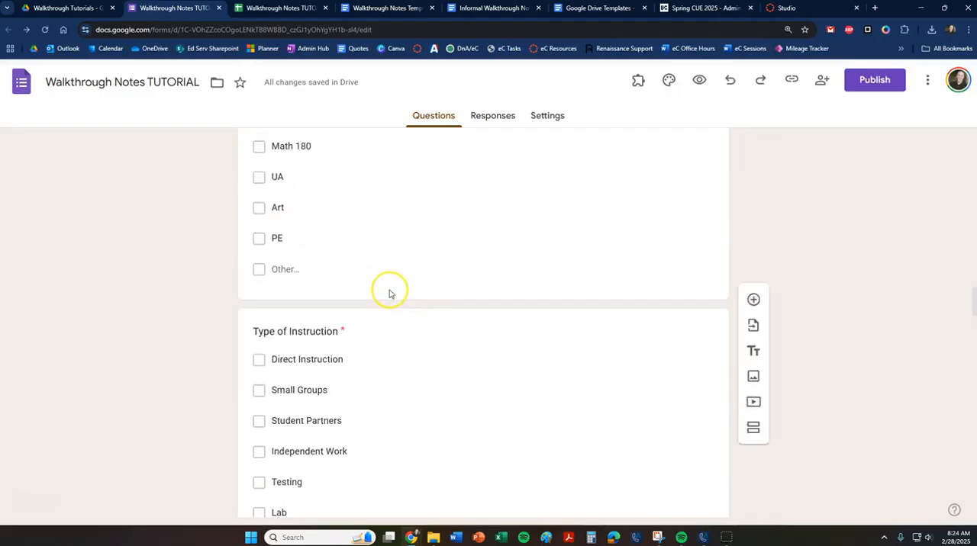
scroll(393, 287, down, 2)
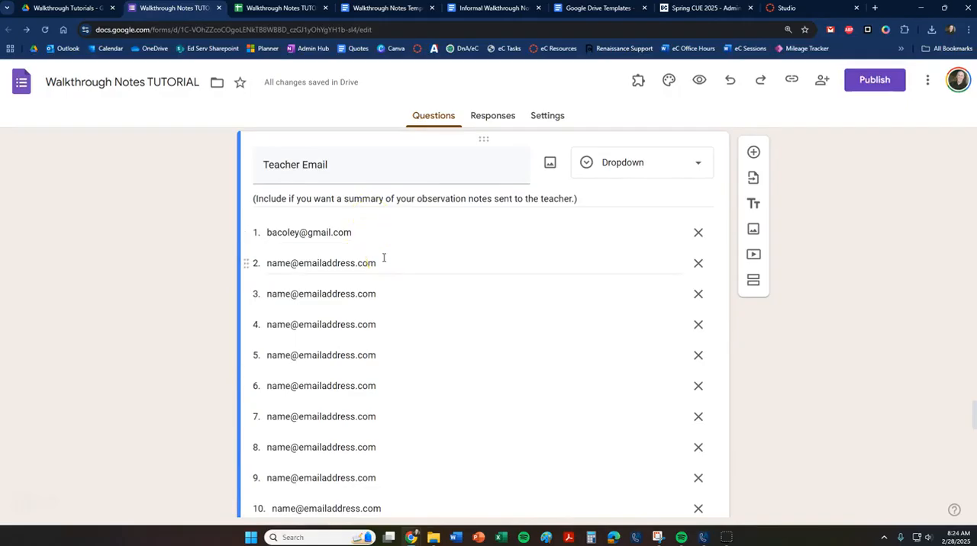
click(362, 9)
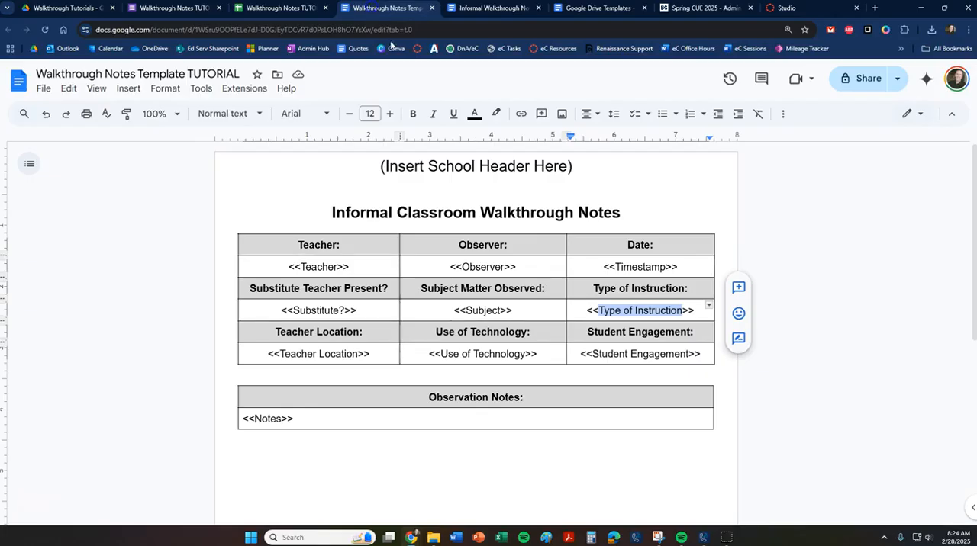
click(782, 365)
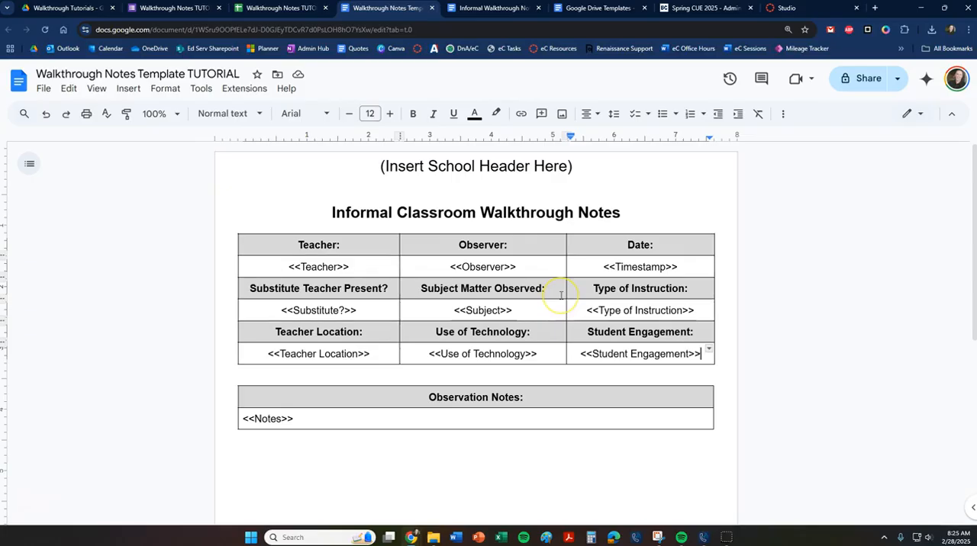
click(298, 9)
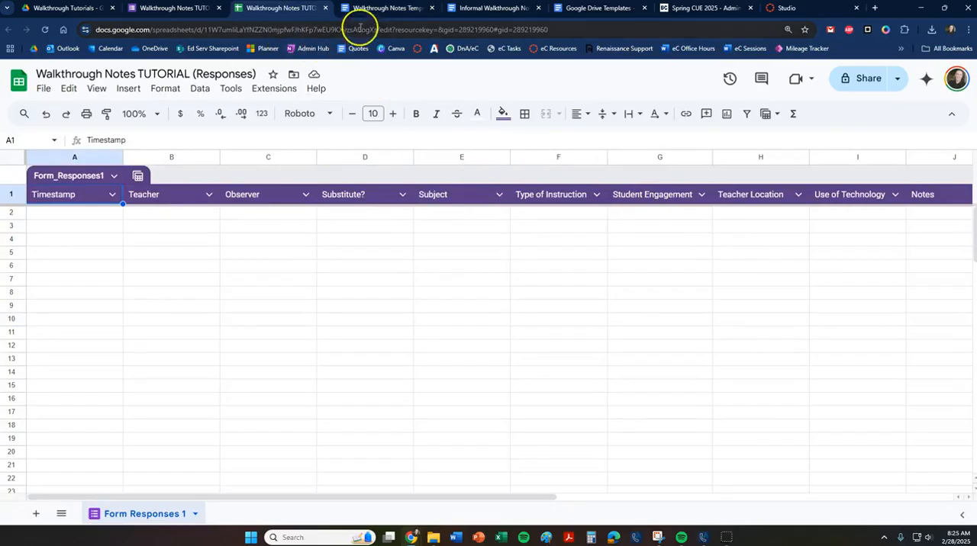
click(162, 11)
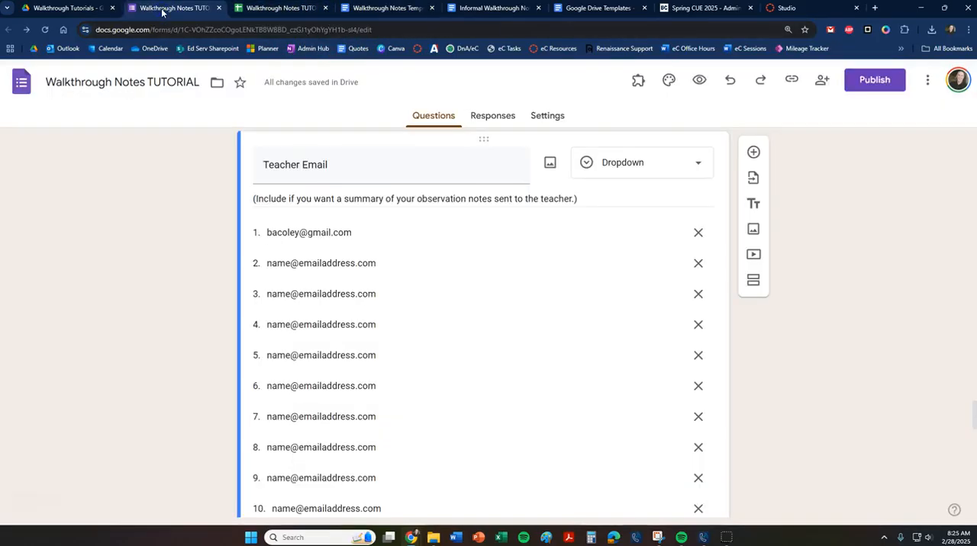
click(267, 8)
click(363, 9)
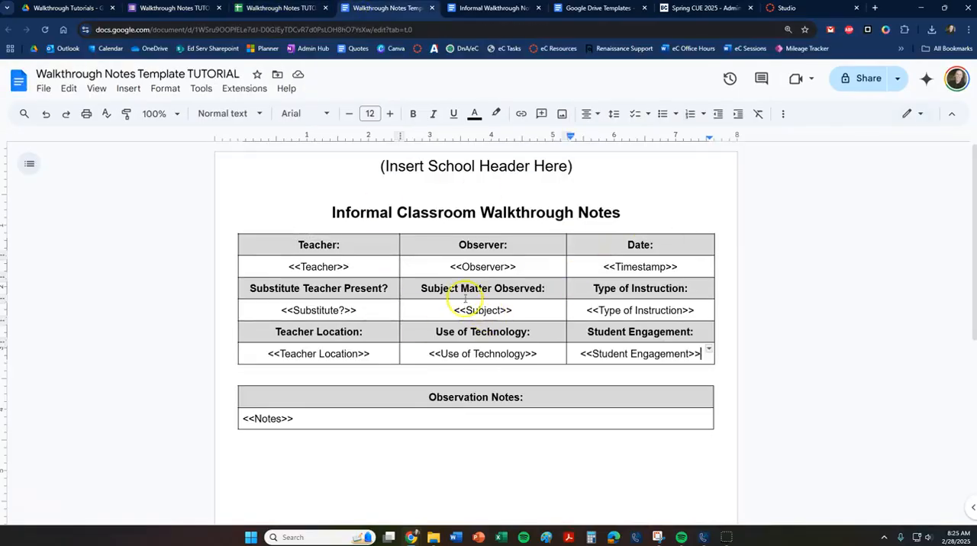
From the responses spreadsheet, search the Google Workspace Marketplace for the Autocrat add-on, then close the marketplace.
click(263, 9)
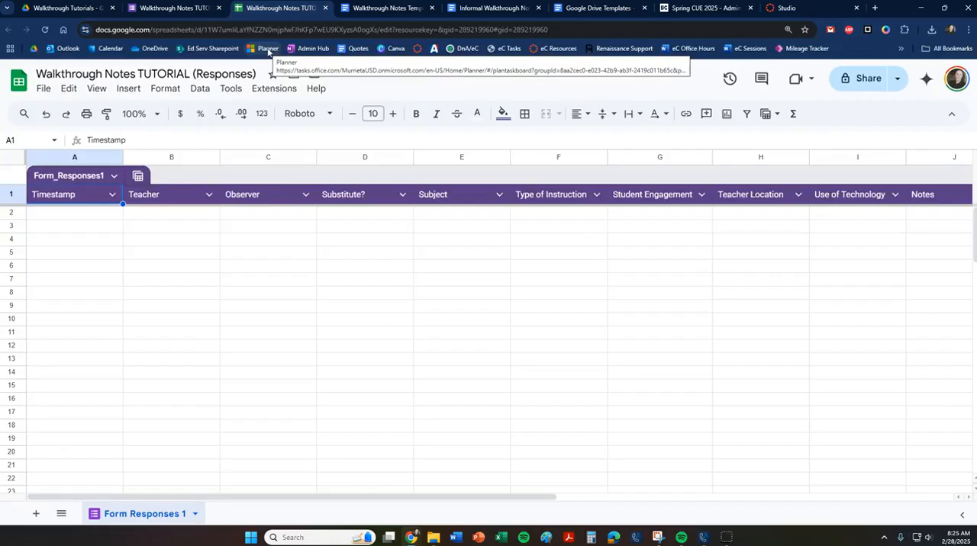
click(264, 90)
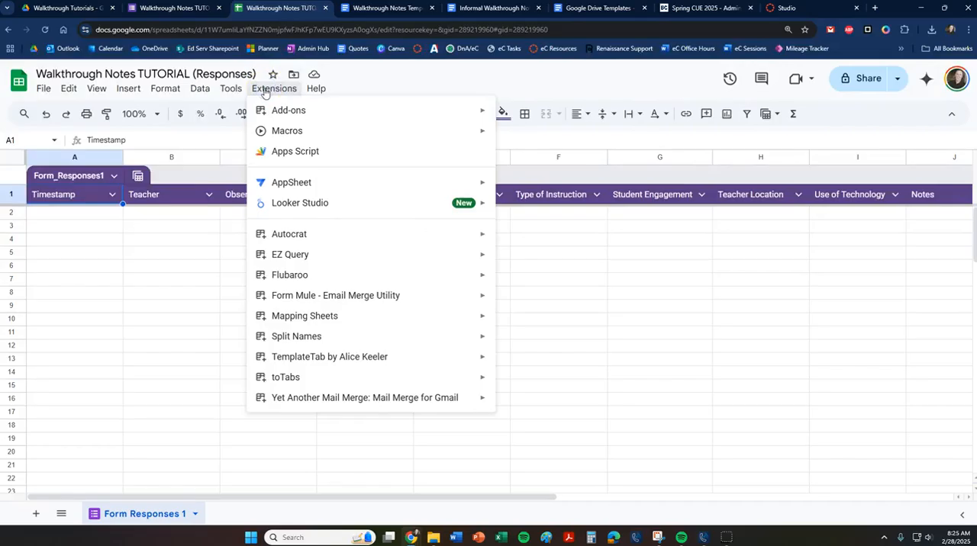
click(290, 237)
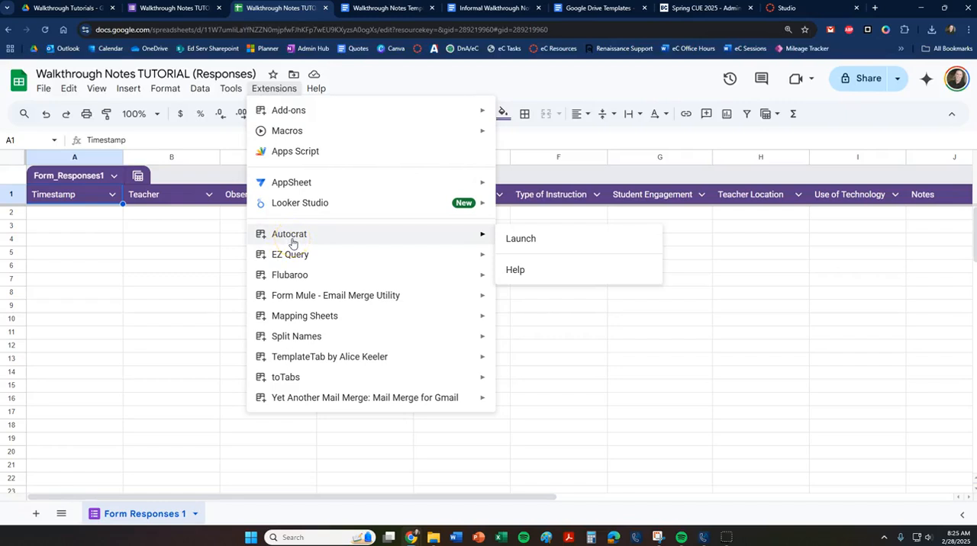
click(294, 238)
click(281, 112)
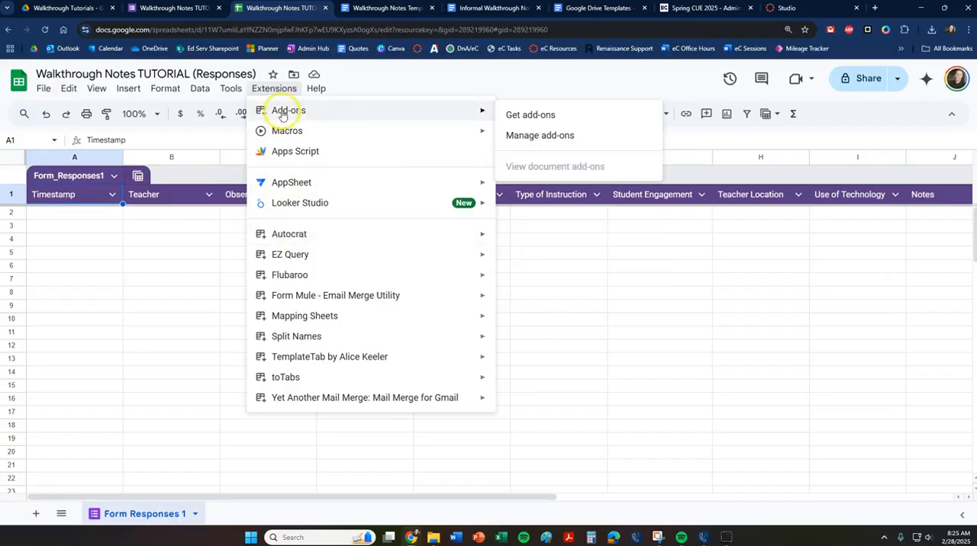
click(541, 117)
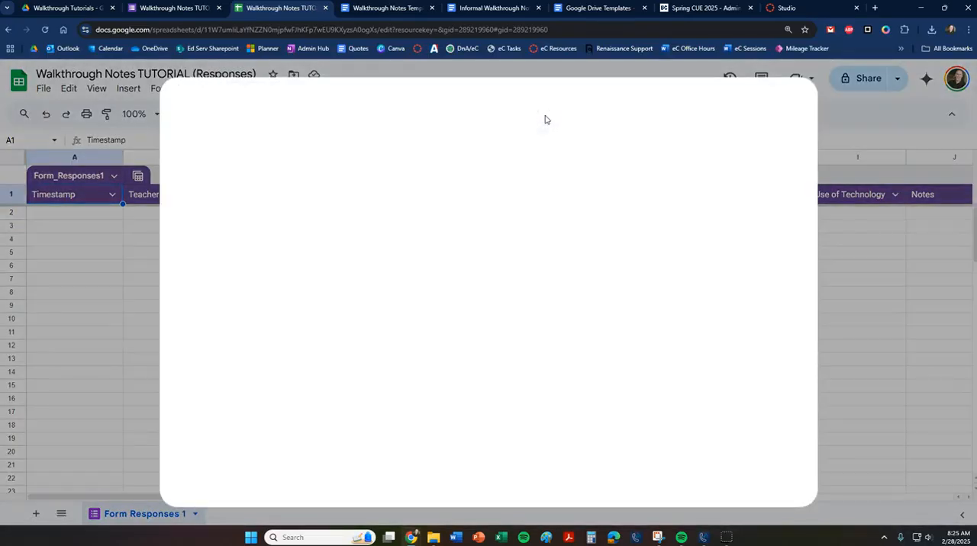
click(541, 111)
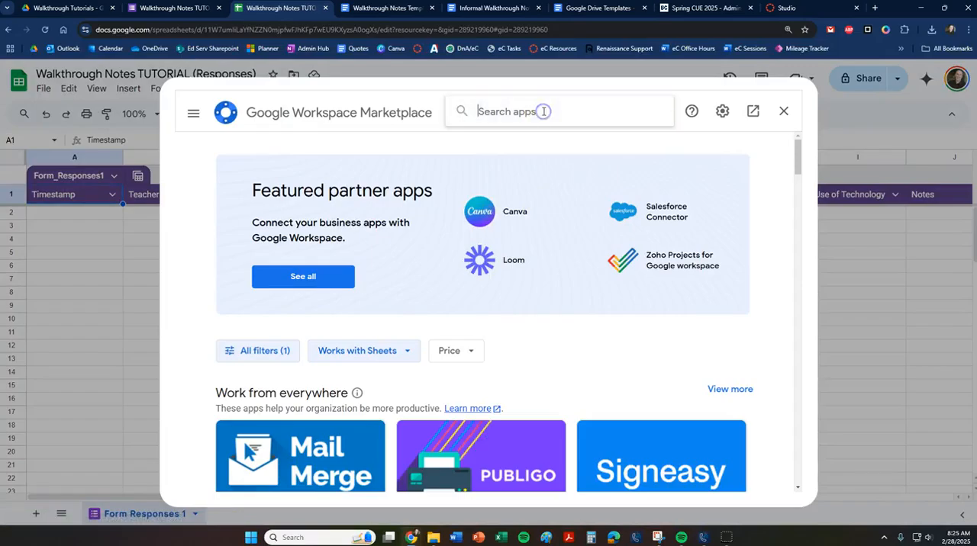
text(autocr)
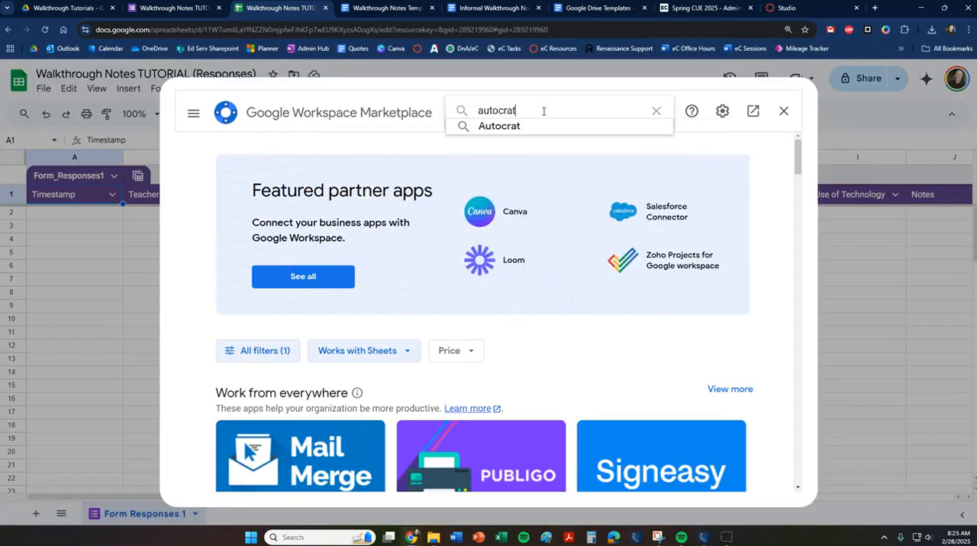
text(at)
click(510, 127)
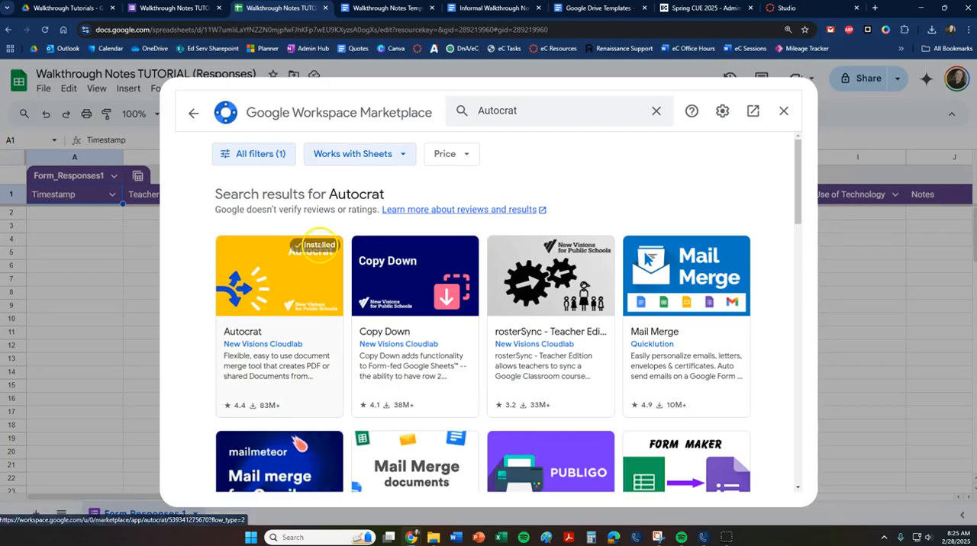
click(786, 113)
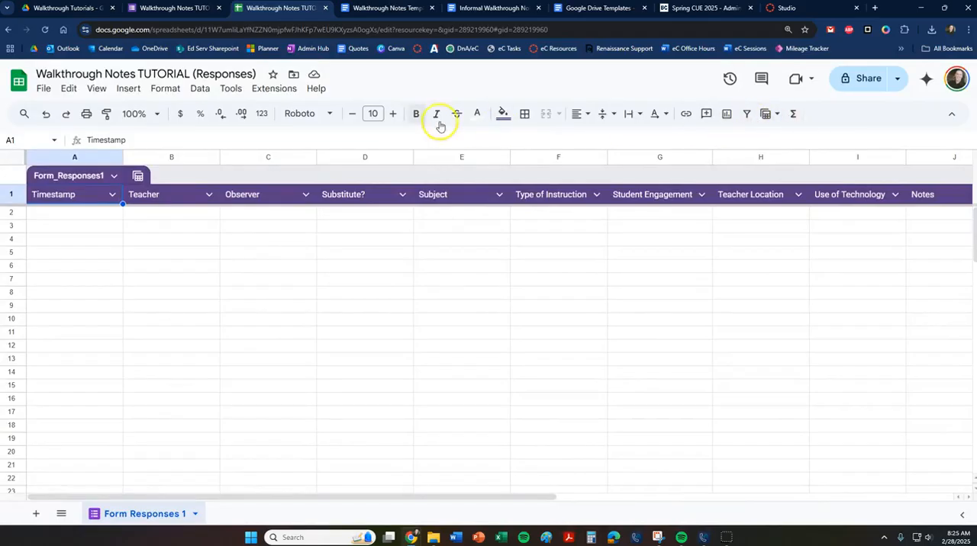
Launch the Autocrat add-on in the Walkthrough Notes TUTORIAL (Responses) spreadsheet.
click(295, 89)
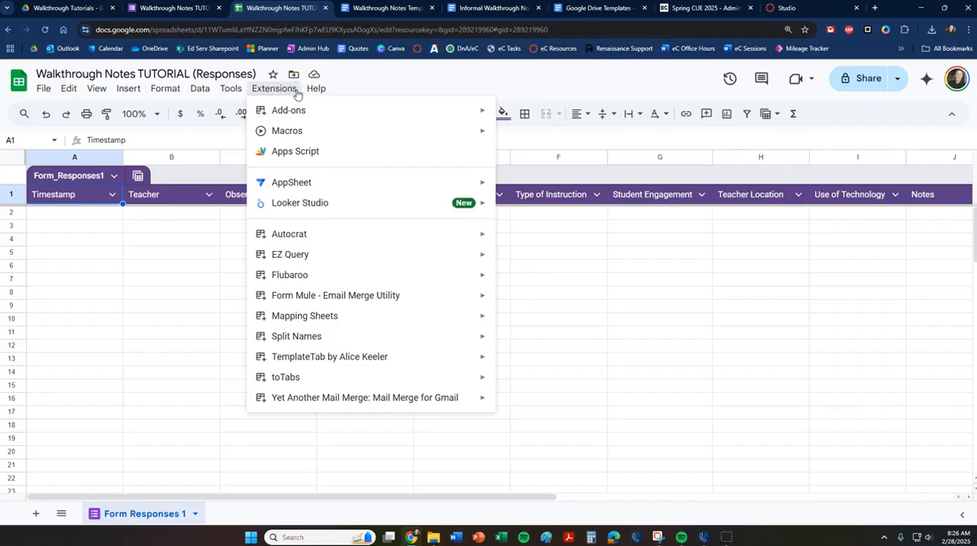
mouse_move(293, 239)
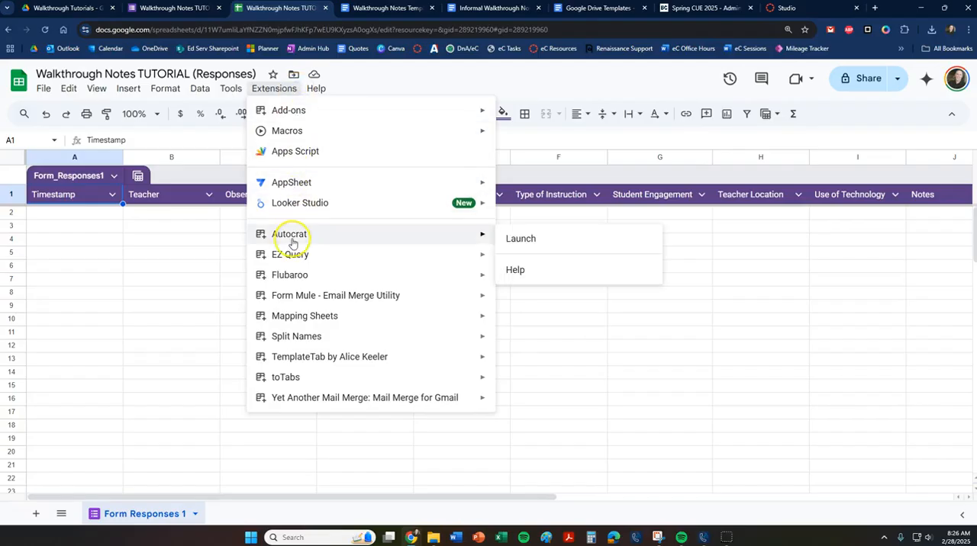
click(521, 239)
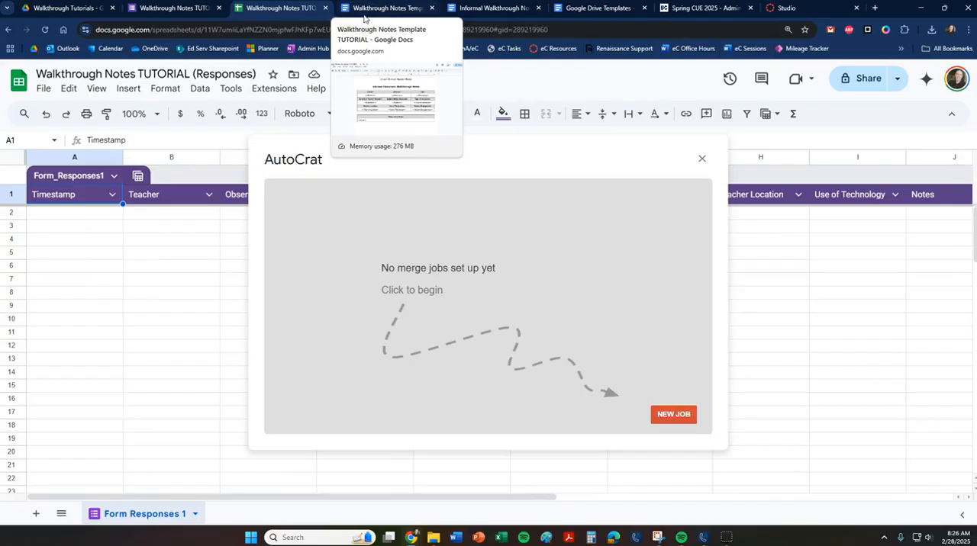
Refresh the Walkthrough Tutorials Drive folder to check its files, view the template document, and return to the responses spreadsheet.
click(66, 9)
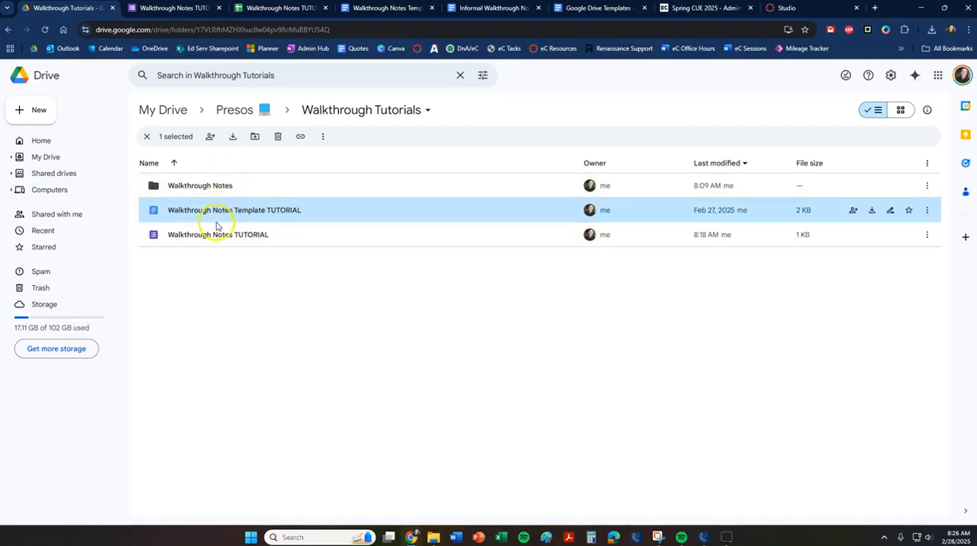
click(45, 30)
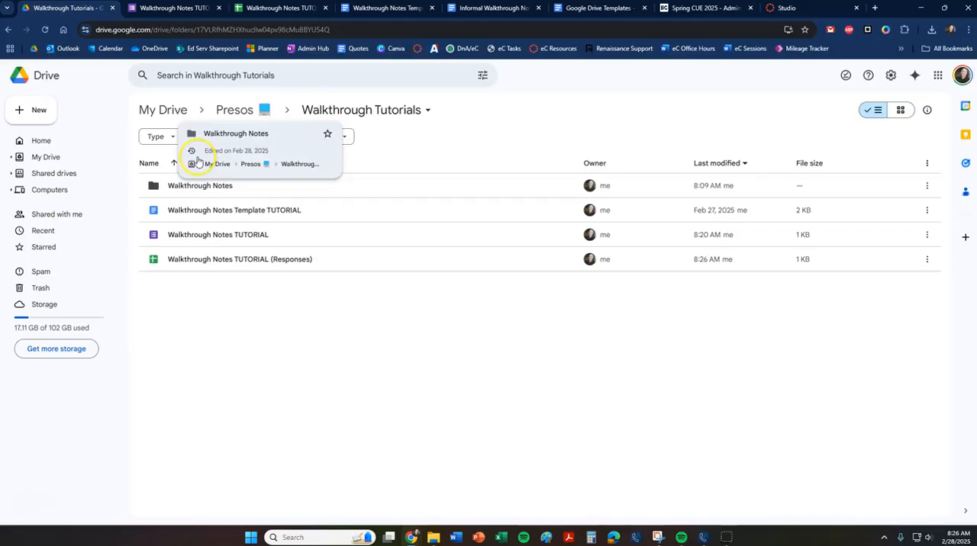
click(393, 8)
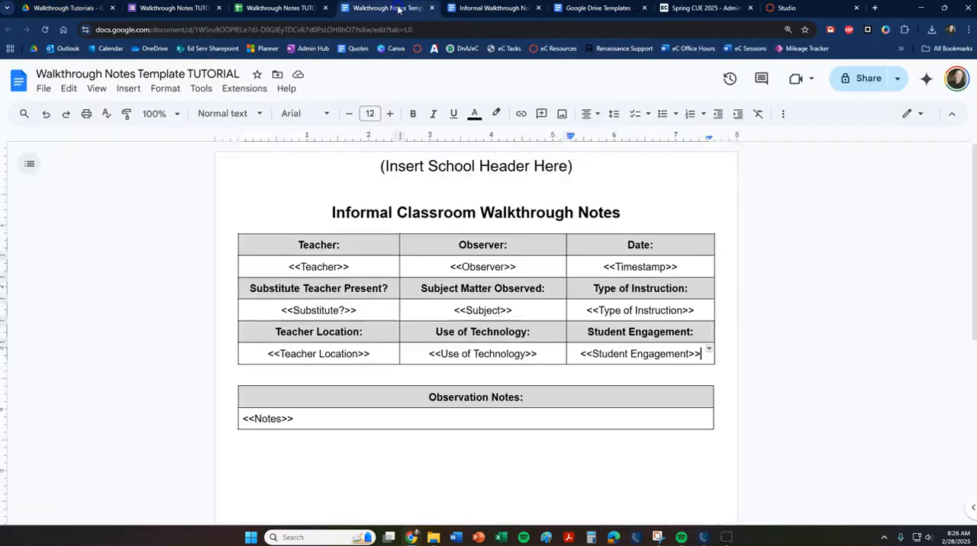
click(267, 8)
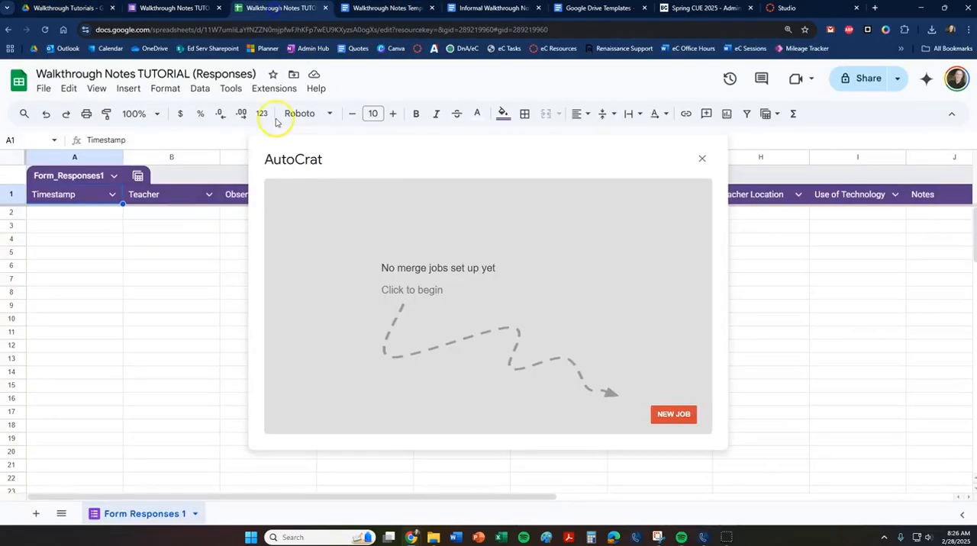
Create a new Autocrat merge job named "Walkthrough Merge" and continue to choosing its template.
click(669, 415)
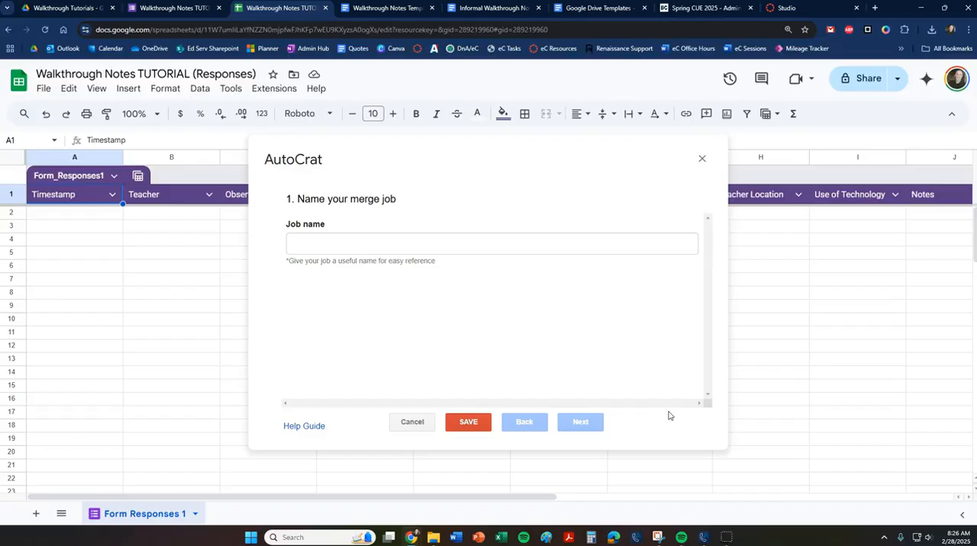
click(347, 246)
text(Walkthrough Merge)
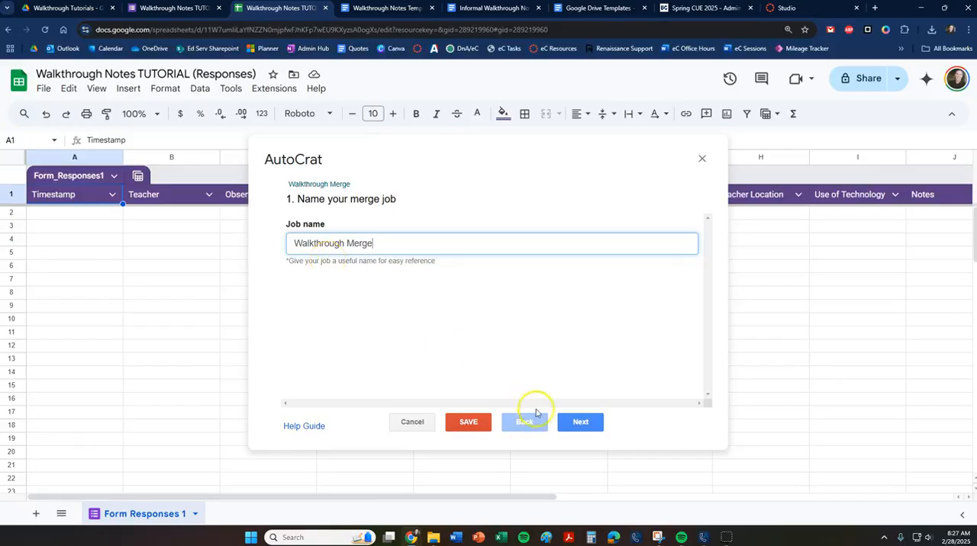
click(582, 422)
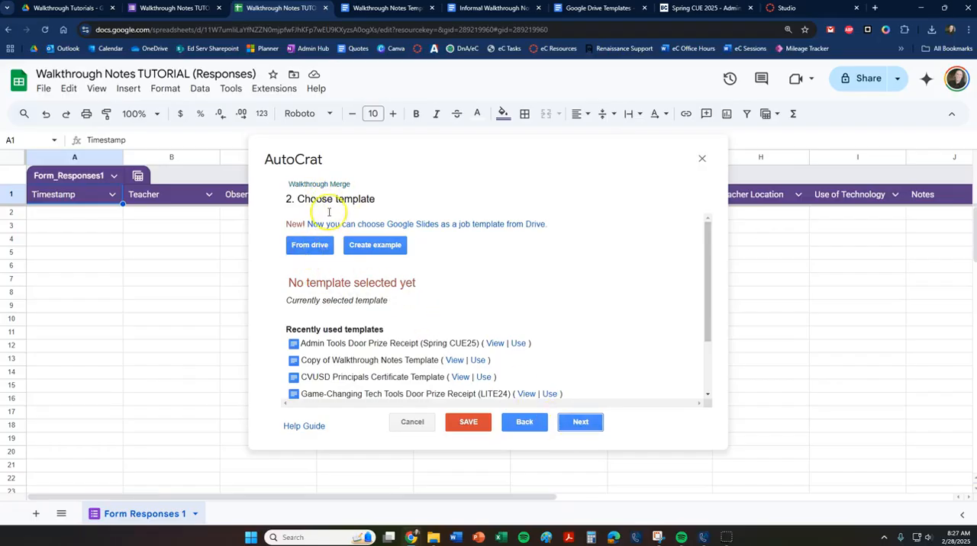
Open the Drive file picker for the merge job's template and check the template document's exact title.
click(389, 10)
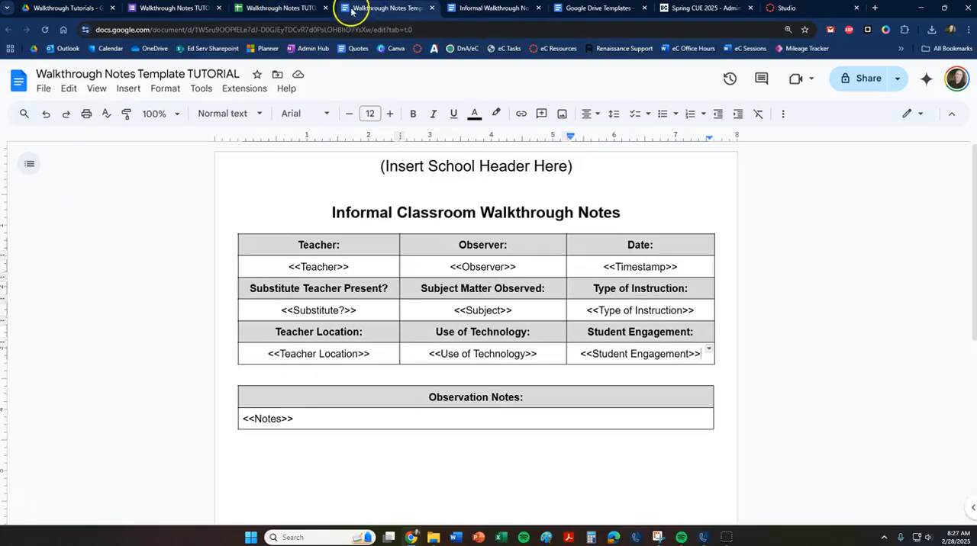
click(286, 9)
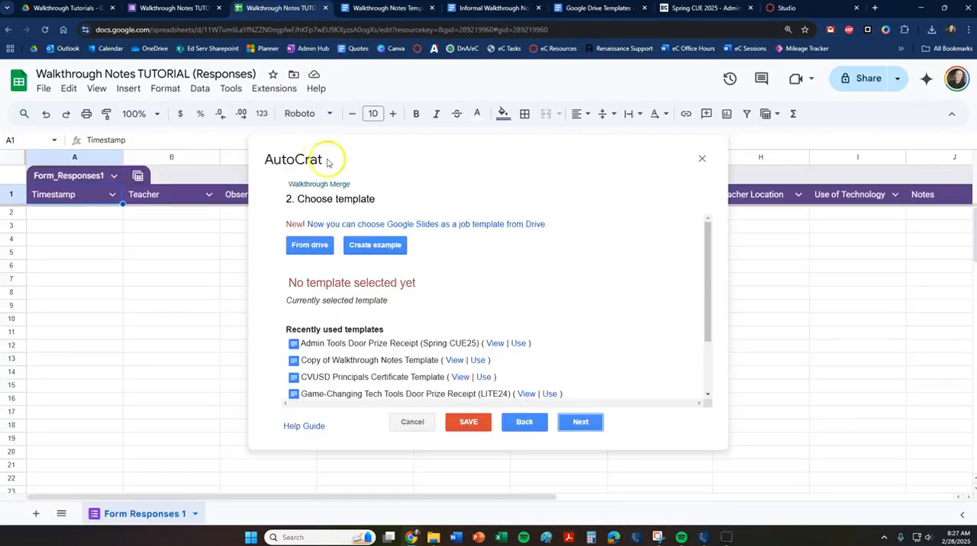
click(308, 248)
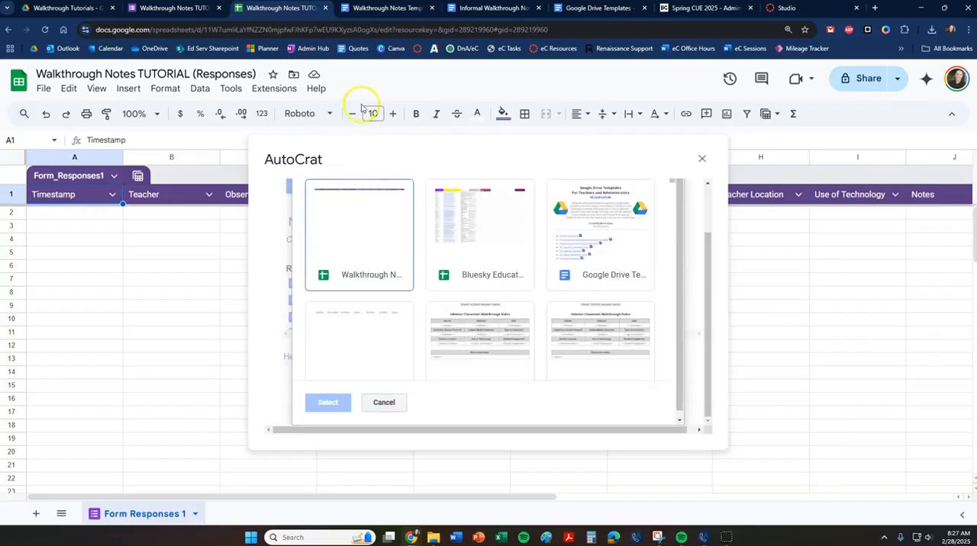
click(386, 9)
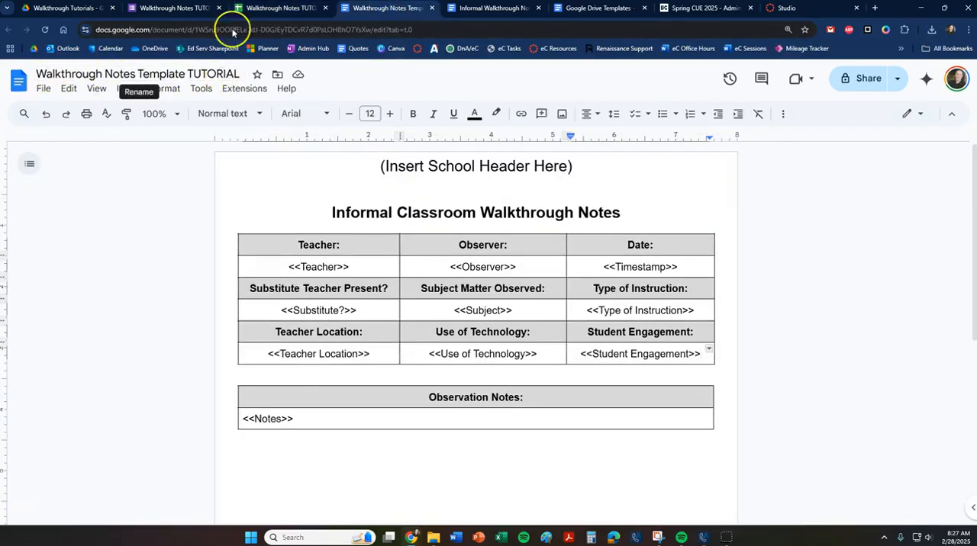
click(261, 10)
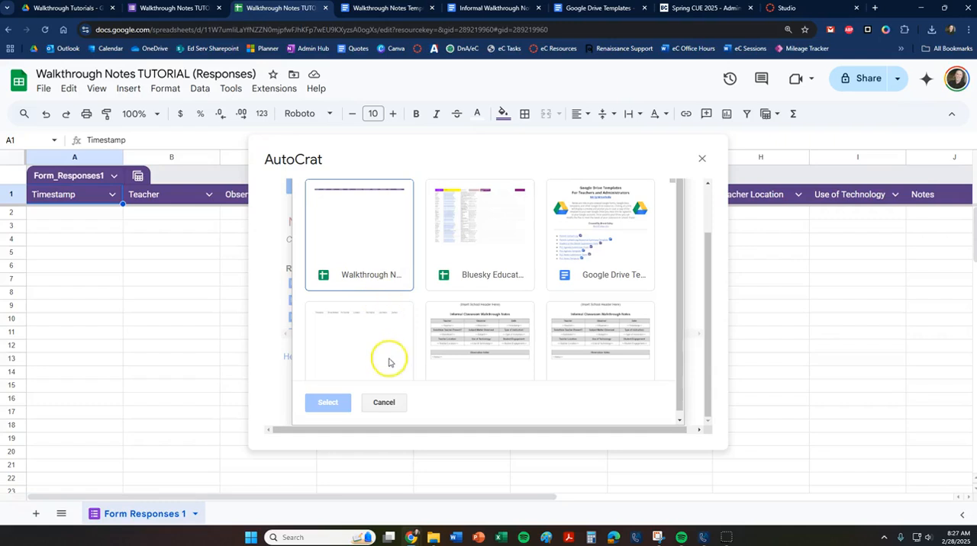
Search Drive for "walkthrough notes template tutorial", choose Walkthrough Notes Template TUTORIAL as the merge template, and continue to data mapping.
scroll(412, 318, up, 2)
click(409, 200)
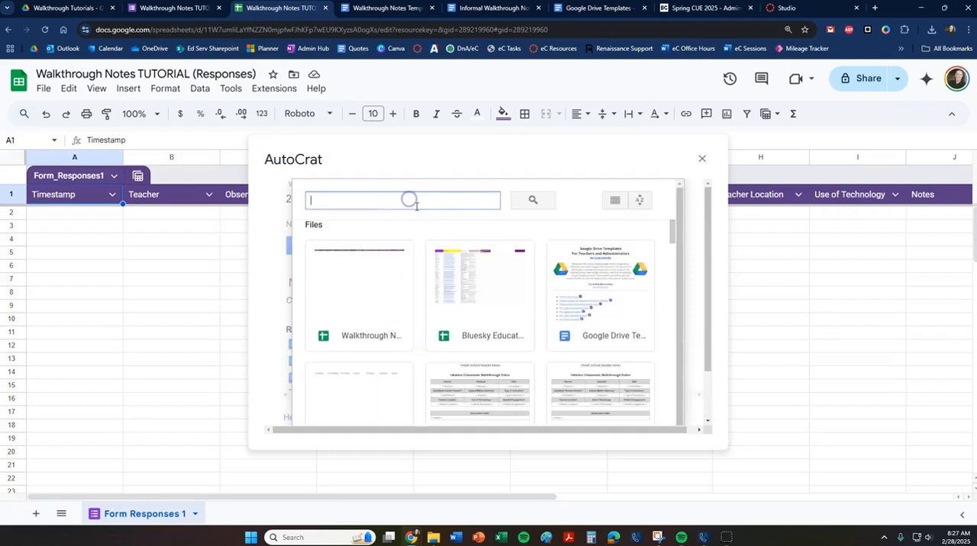
text(walkthrough notes)
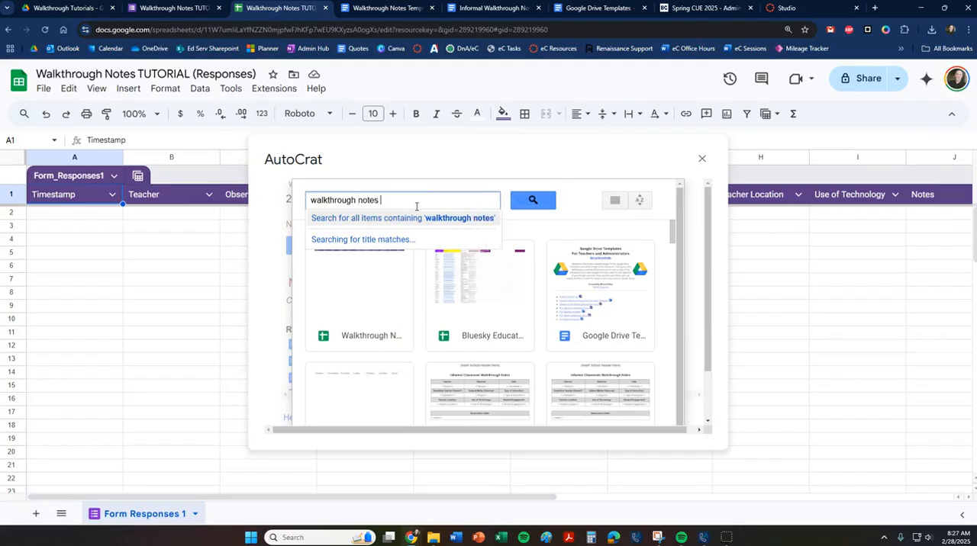
text( template tutorial)
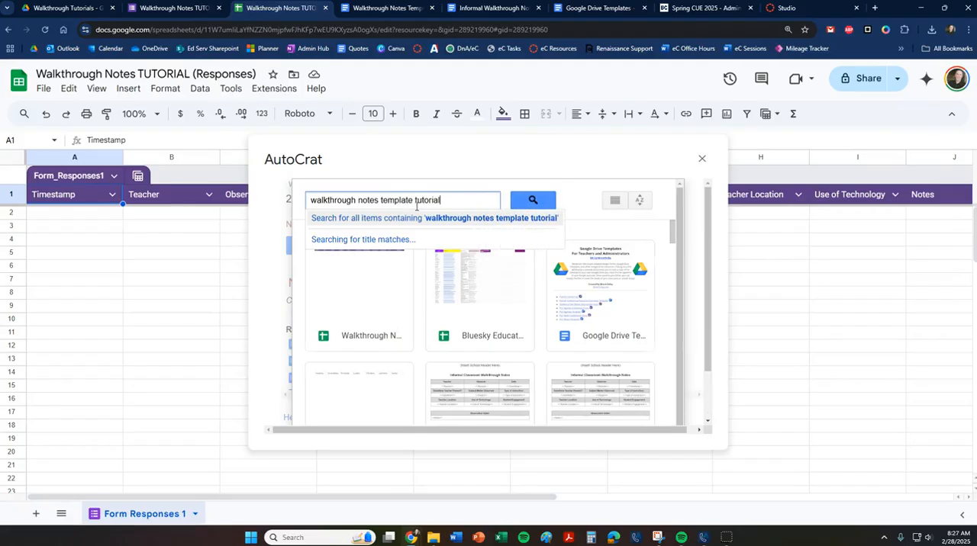
key(Return)
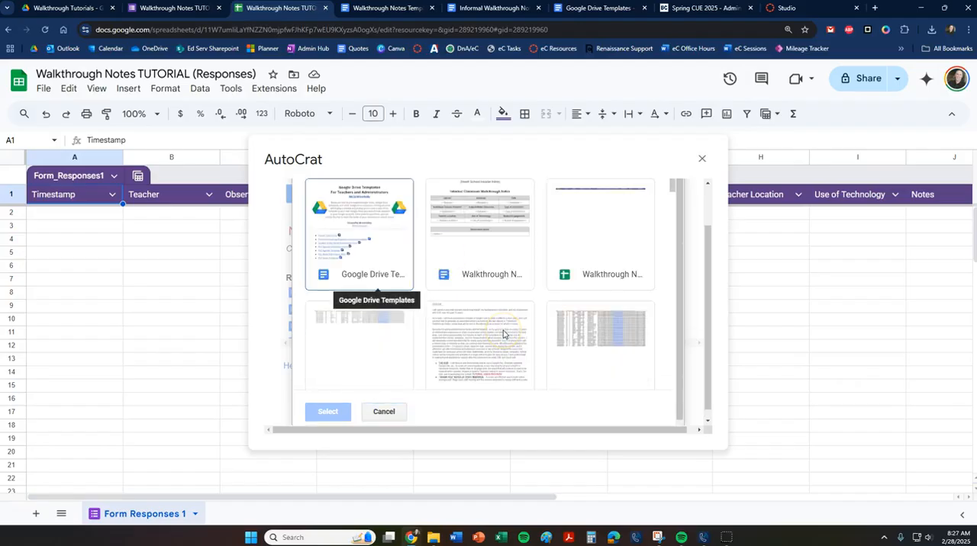
click(482, 280)
click(327, 411)
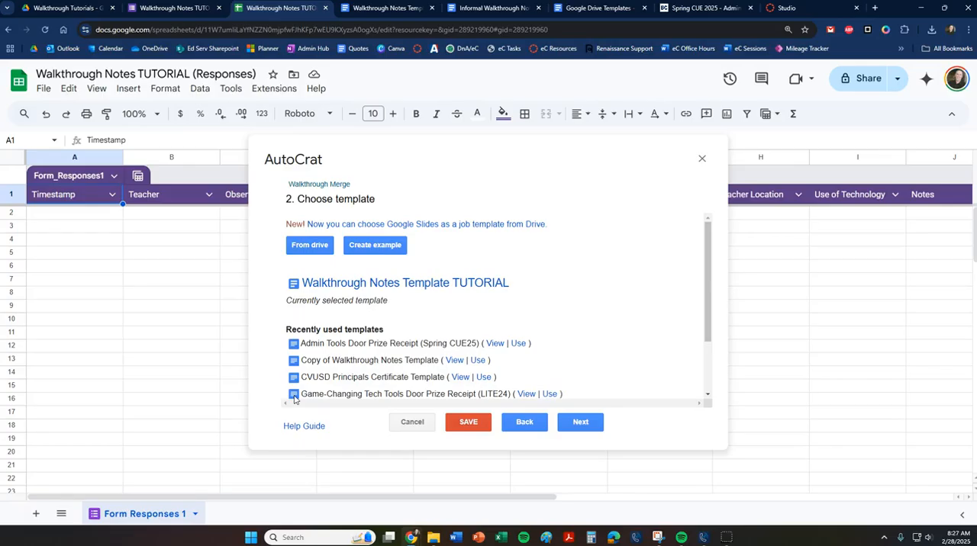
click(287, 394)
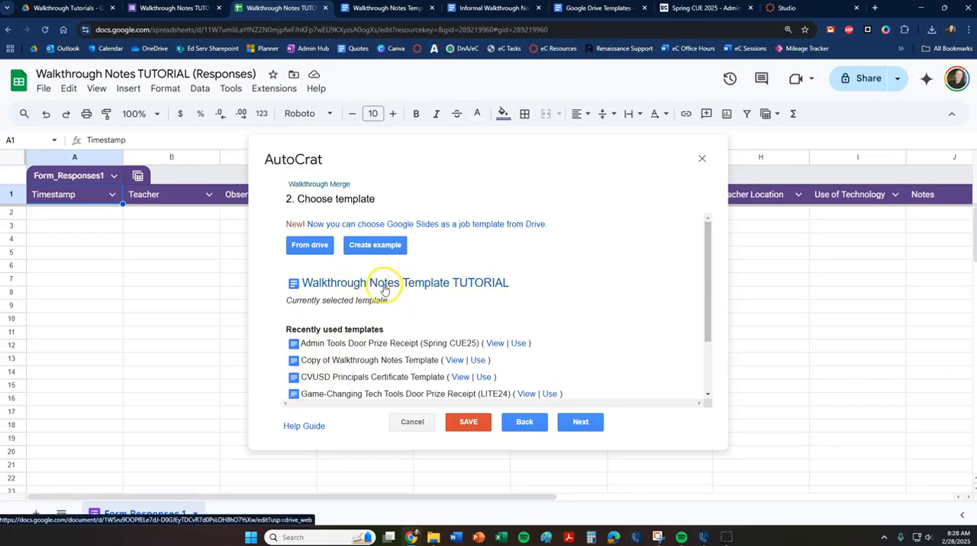
click(580, 426)
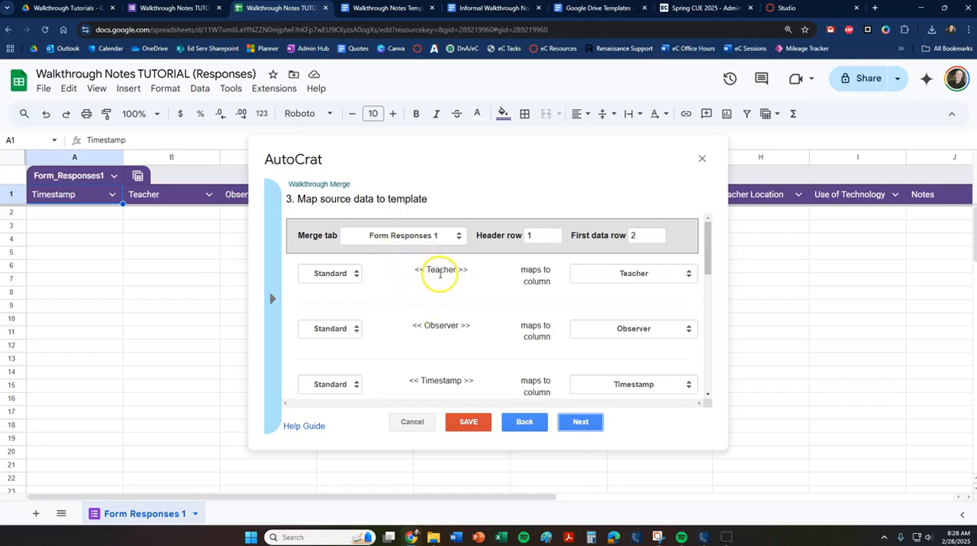
Compare the <<Teacher>> tag in the template document with its column mapping in the merge job.
click(391, 9)
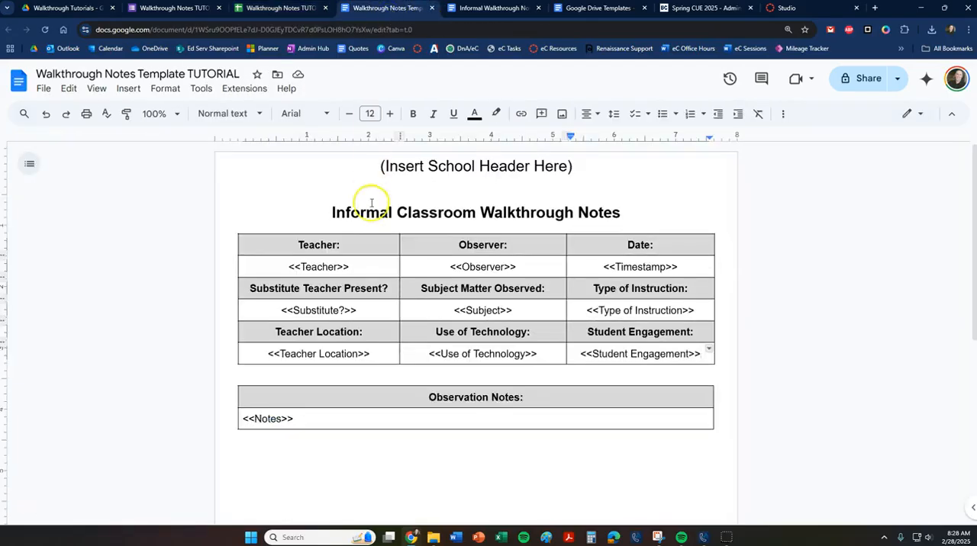
drag(351, 267, 282, 266)
key(ctrl+c)
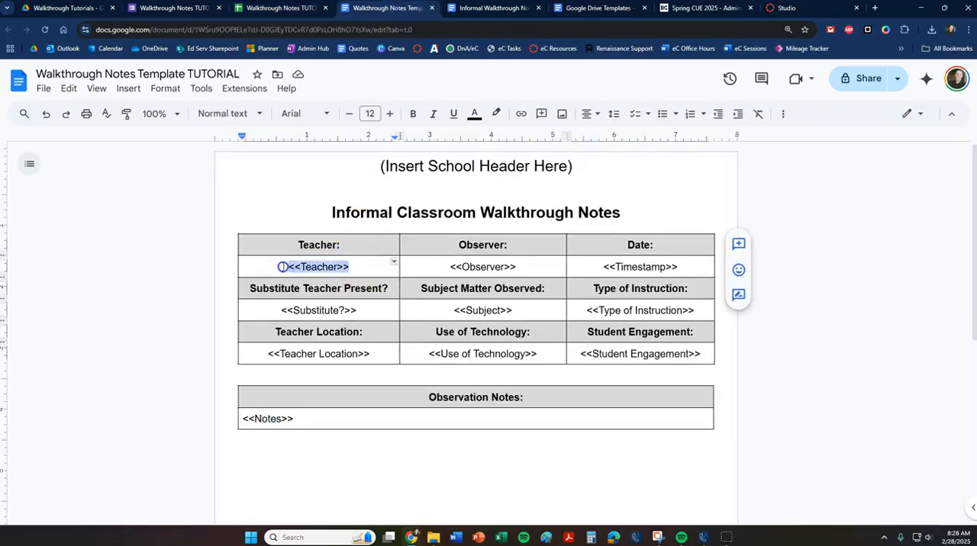
click(281, 8)
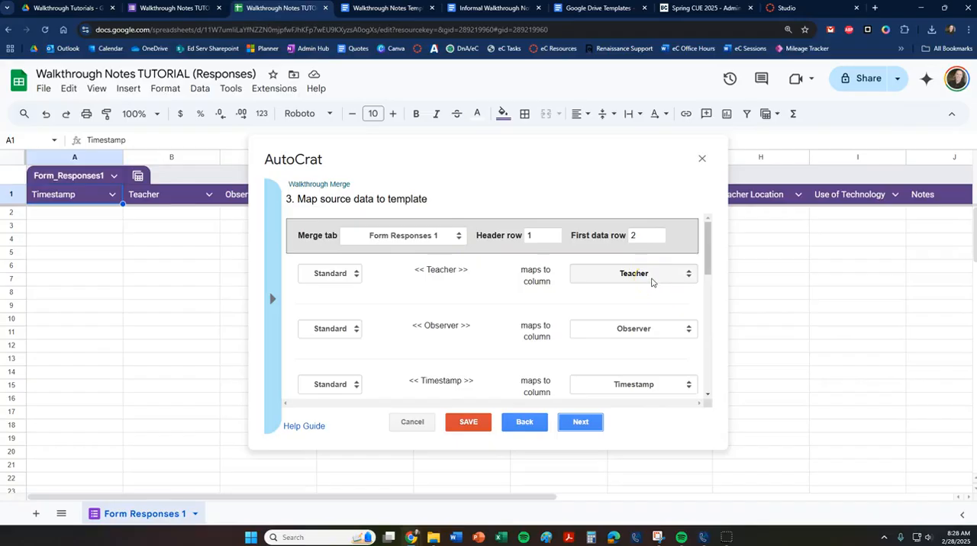
click(358, 10)
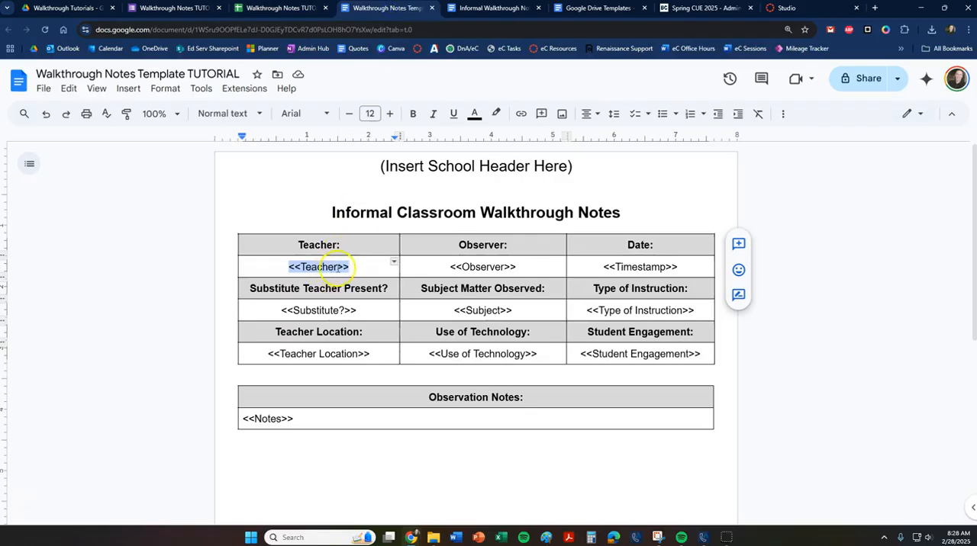
click(273, 9)
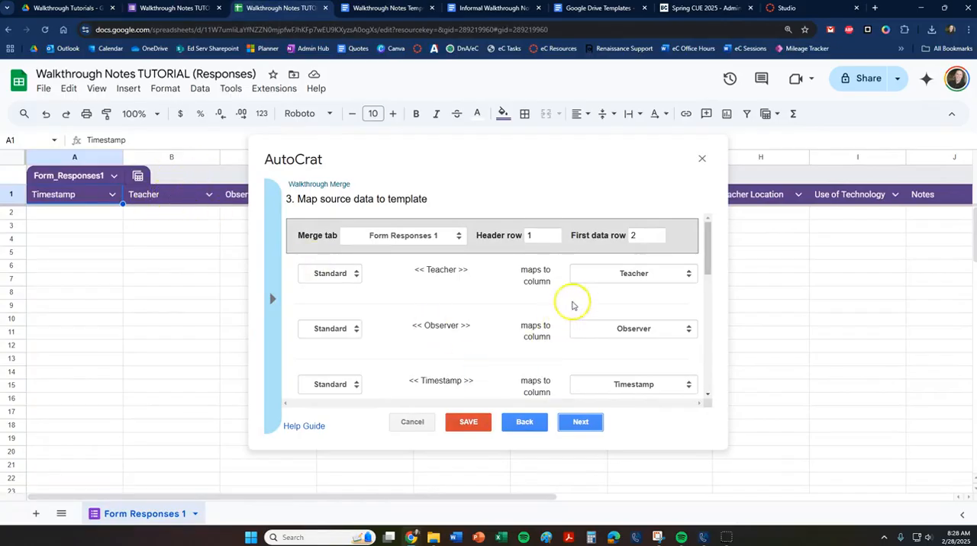
Review the remaining tag mappings, map <<Student Engagement>> to the Student Engagement column, and continue to the file settings.
drag(709, 230, 722, 347)
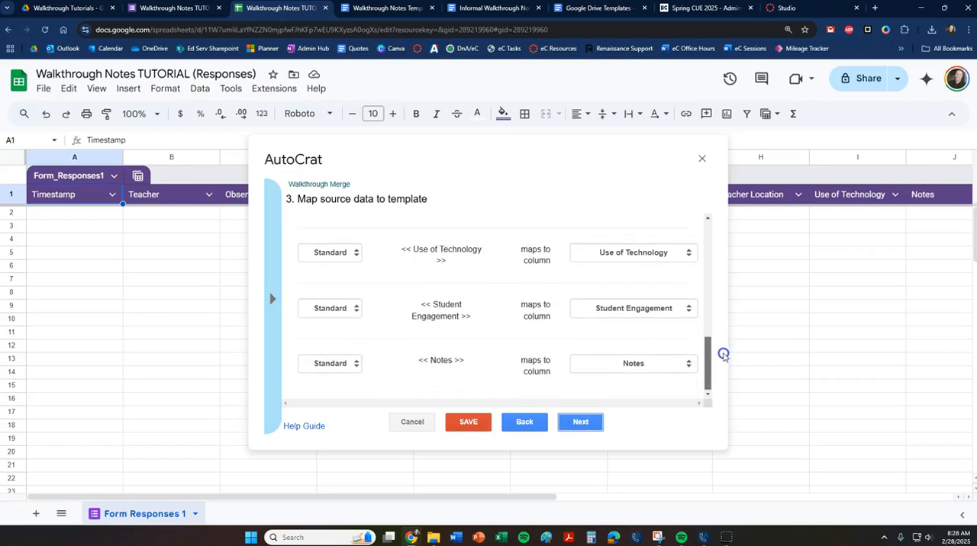
drag(724, 354, 723, 354)
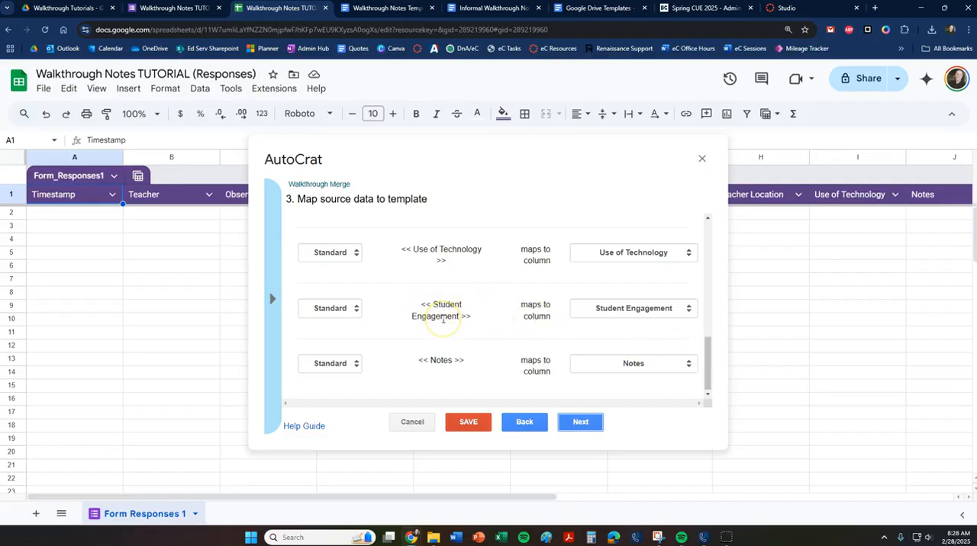
click(685, 308)
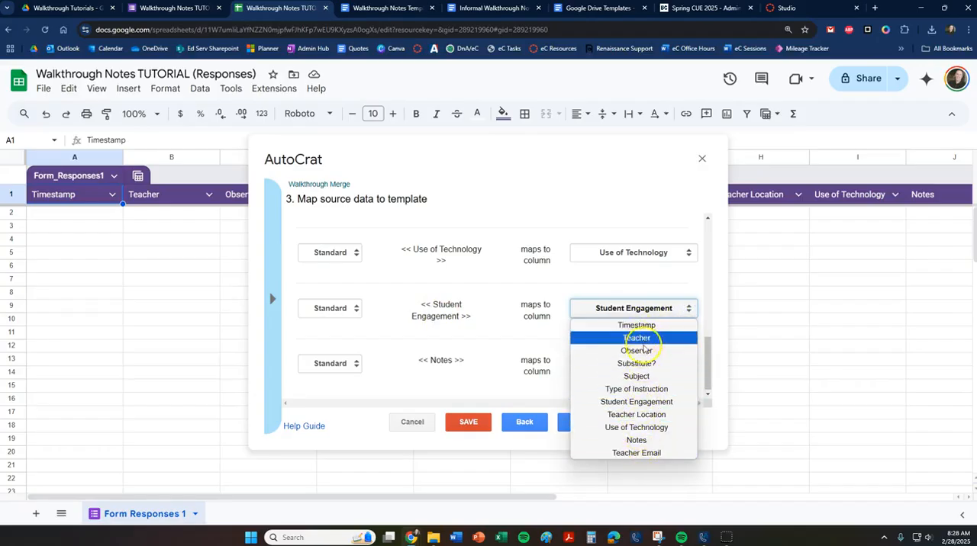
click(631, 402)
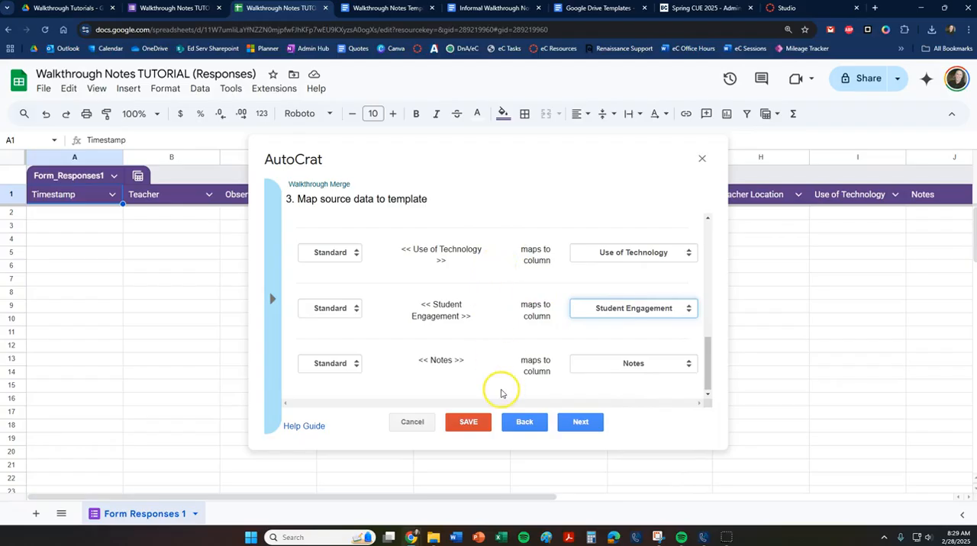
click(580, 423)
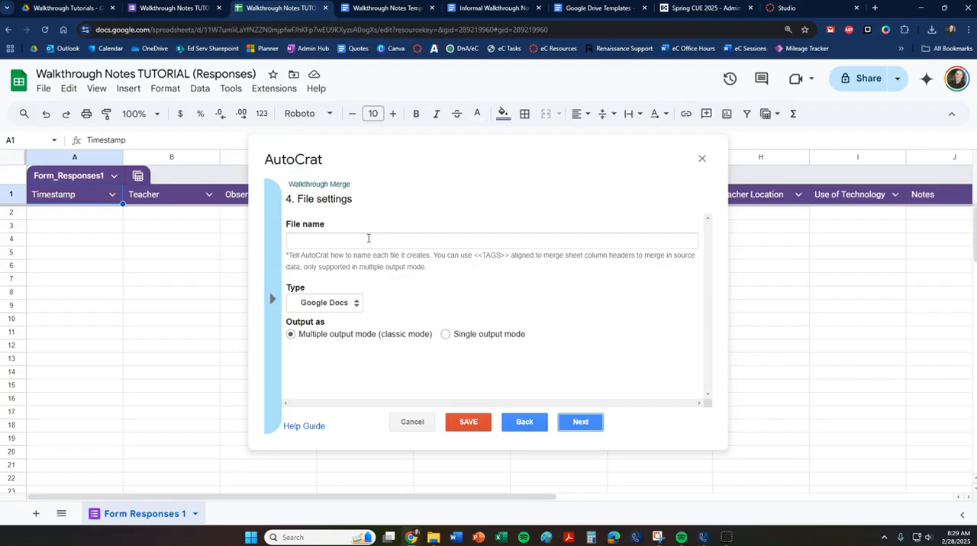
Set the merged file name to "Walkthrough Feedback - <<Teacher>>", copying the Teacher tag from the merge tag list.
click(368, 238)
text(Walkthrough Feedback -)
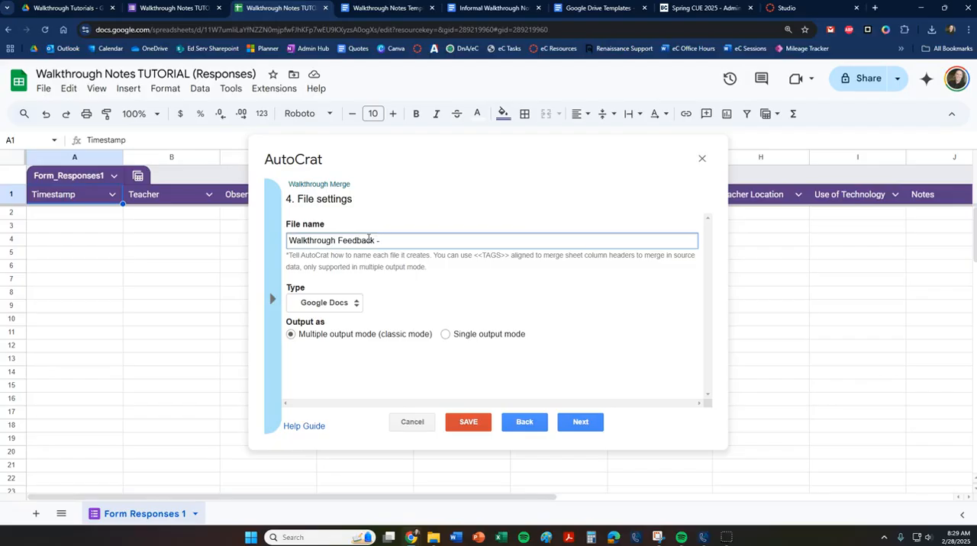
click(408, 245)
click(387, 241)
click(276, 272)
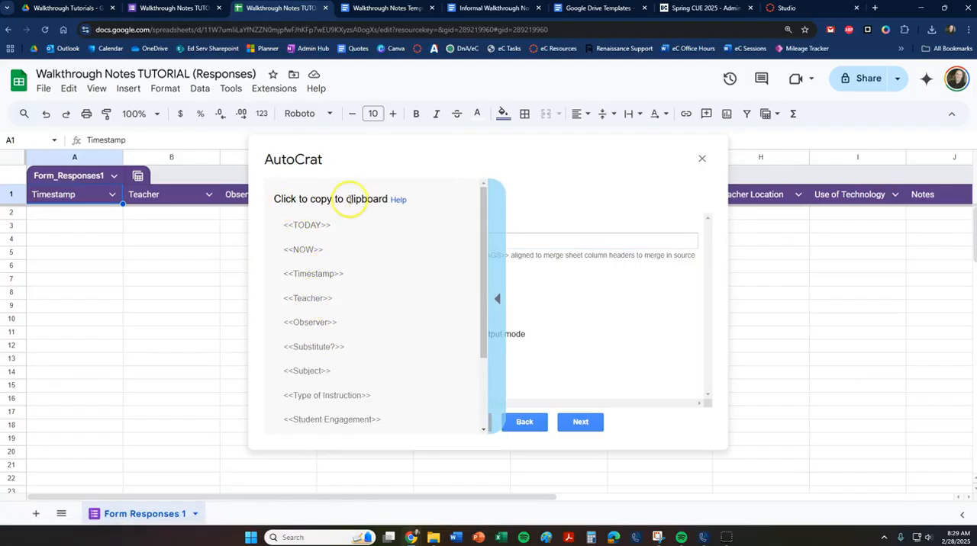
click(311, 302)
click(404, 241)
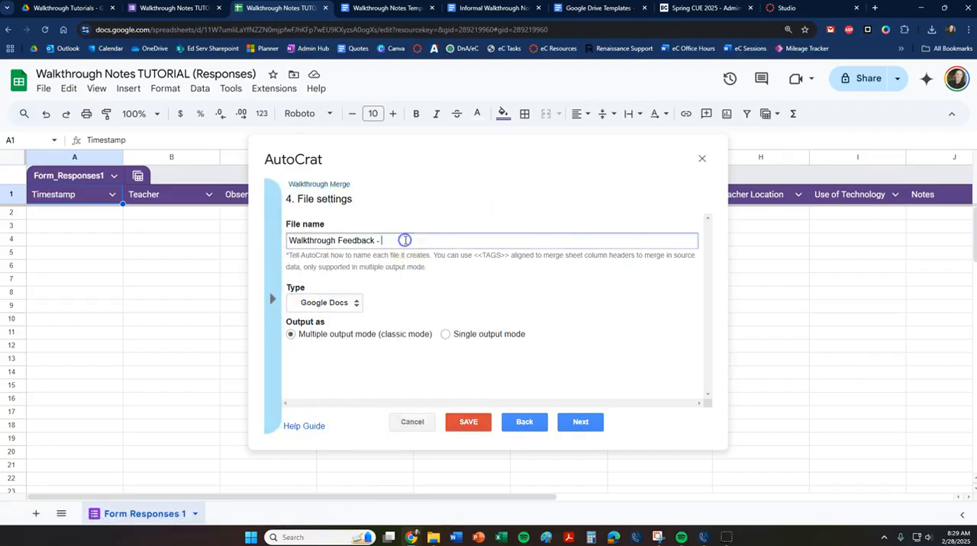
key(ctrl+v)
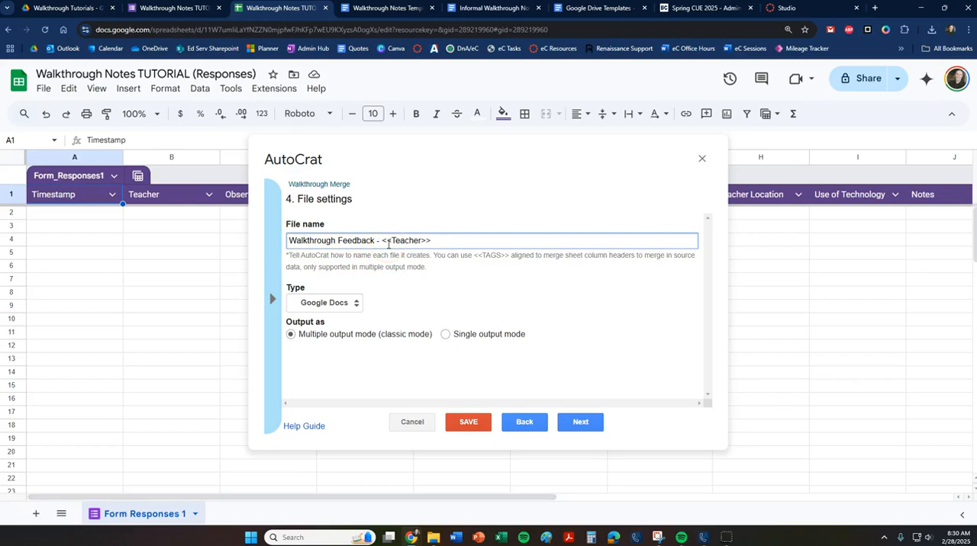
Extend the merged file name to "Walkthrough Feedback - <<Teacher>> - <<TODAY>>", copying the TODAY tag from the merge tag list.
click(441, 233)
click(272, 301)
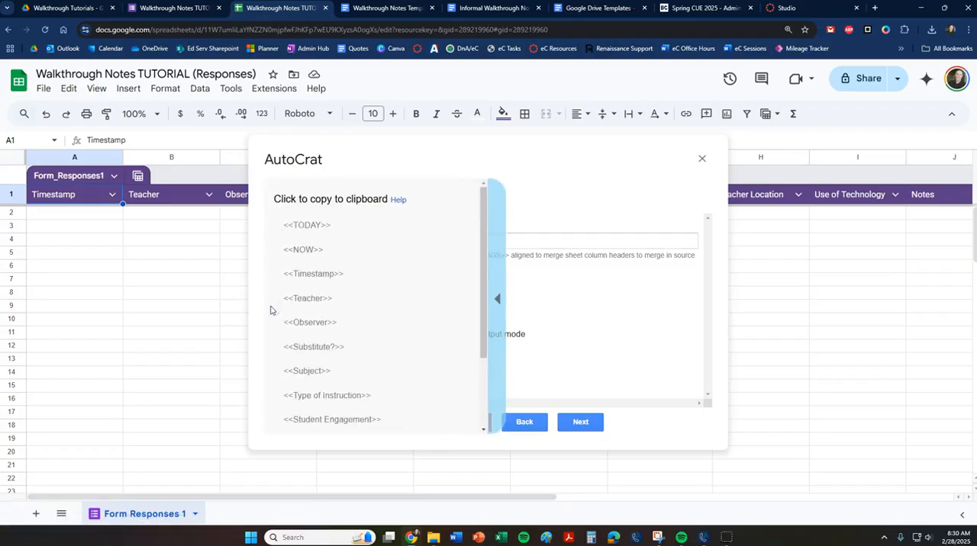
click(313, 276)
click(307, 232)
click(308, 255)
click(316, 278)
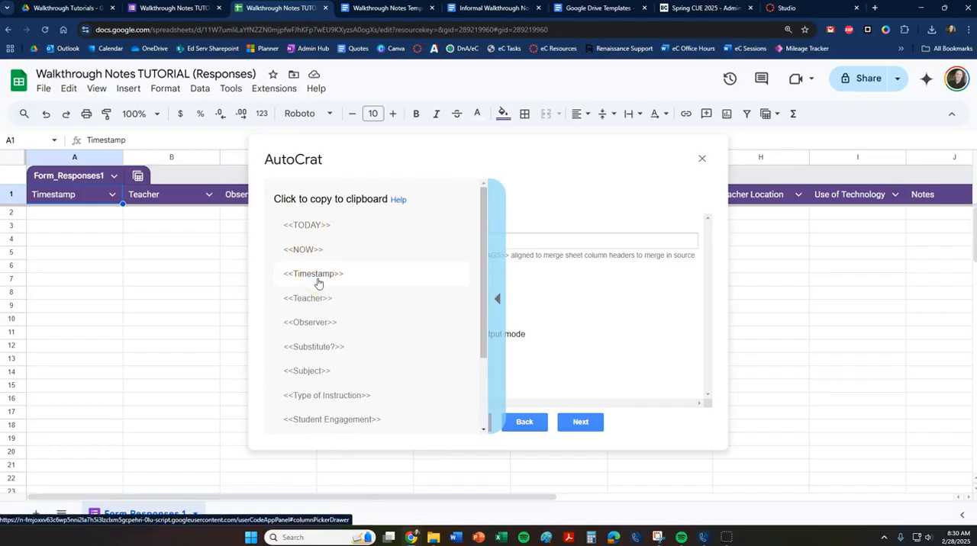
click(320, 229)
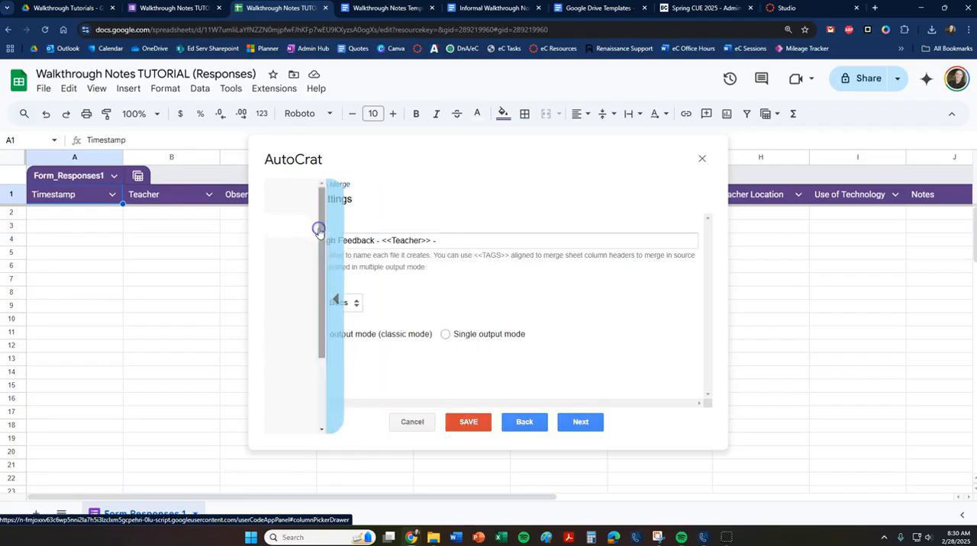
click(514, 242)
text(<<TODAY>>)
click(495, 312)
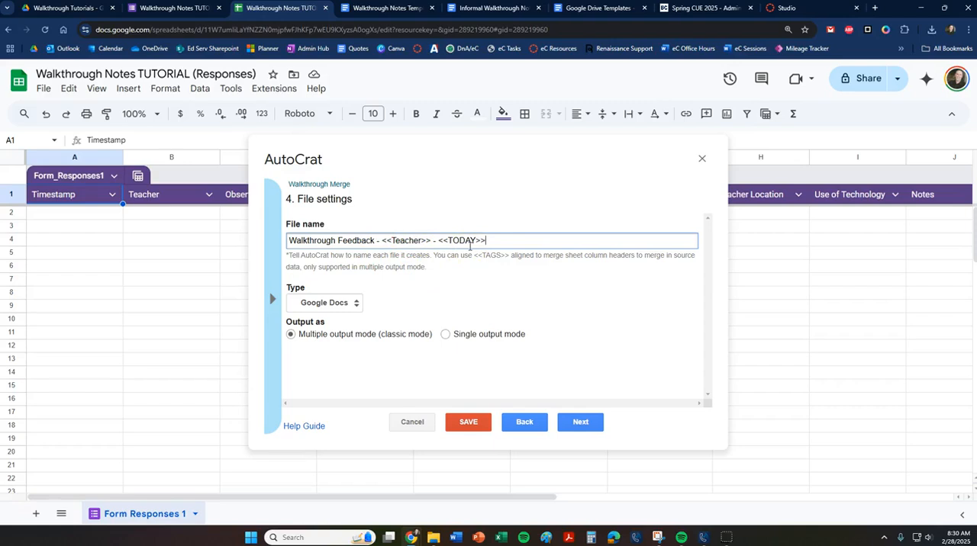
Set the merged file type to PDF and continue to the destination folder settings.
click(358, 306)
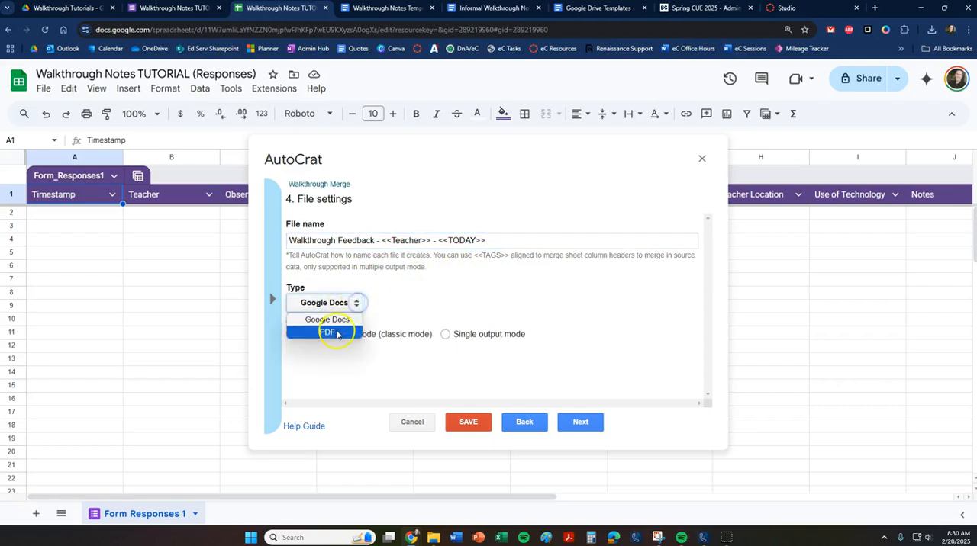
click(336, 333)
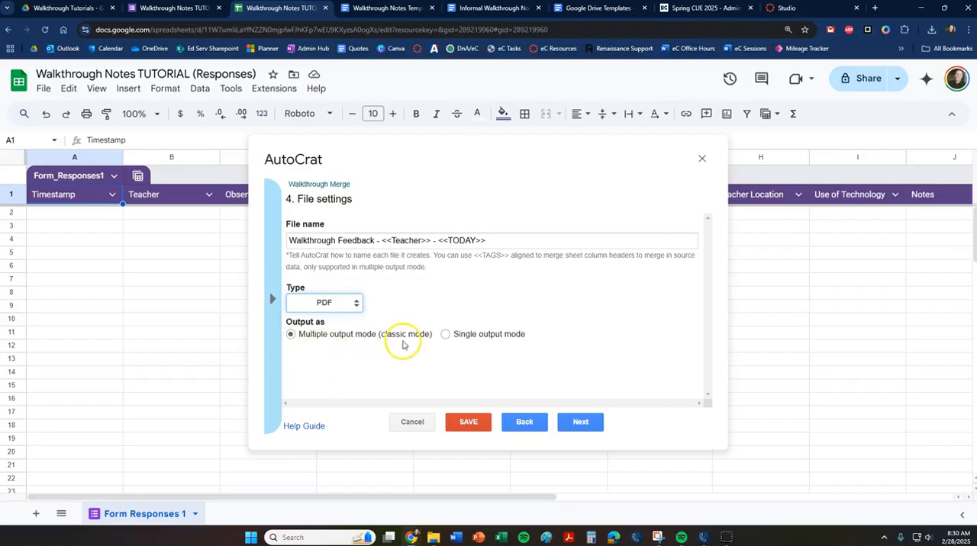
click(580, 424)
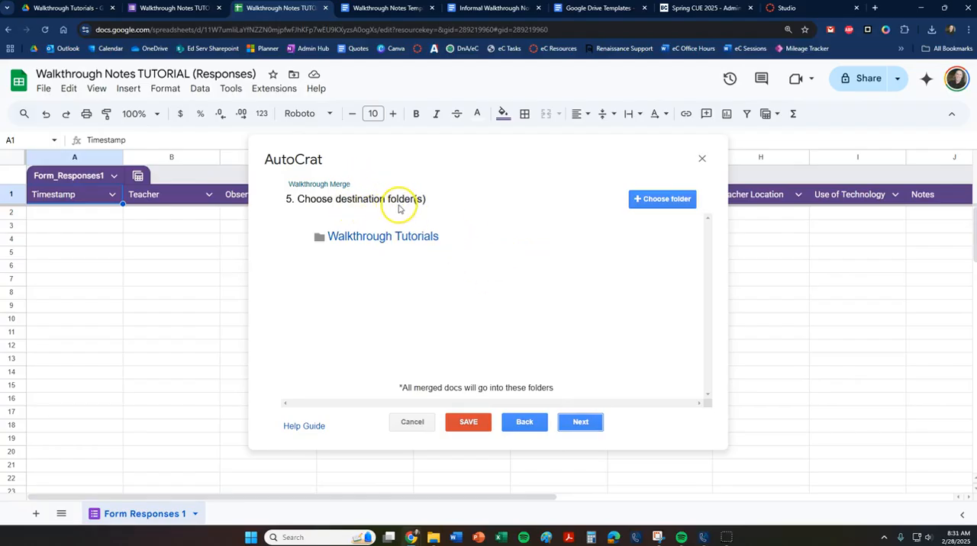
Check the Walkthrough Tutorials folder in Drive, and add the Walkthrough Notes folder as a destination for the merged files.
mouse_move(403, 229)
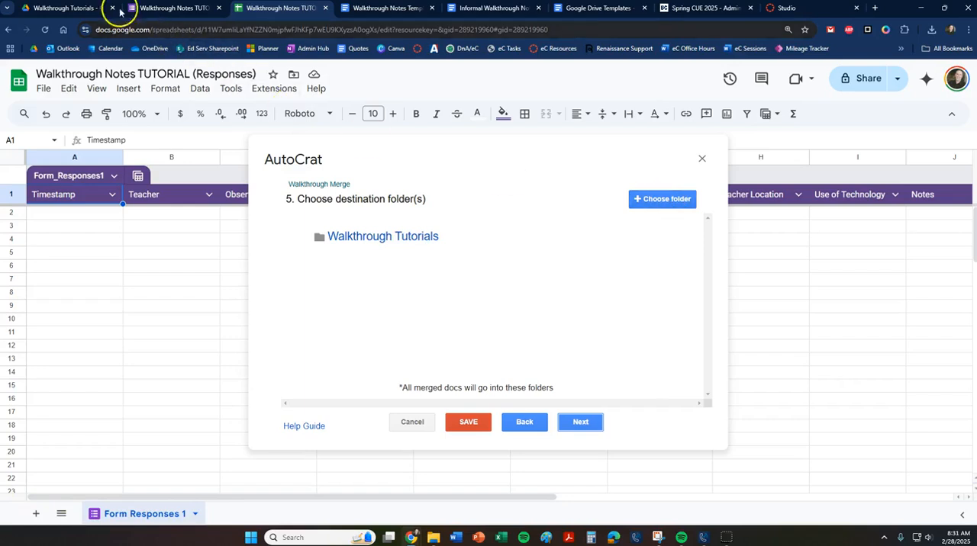
click(61, 8)
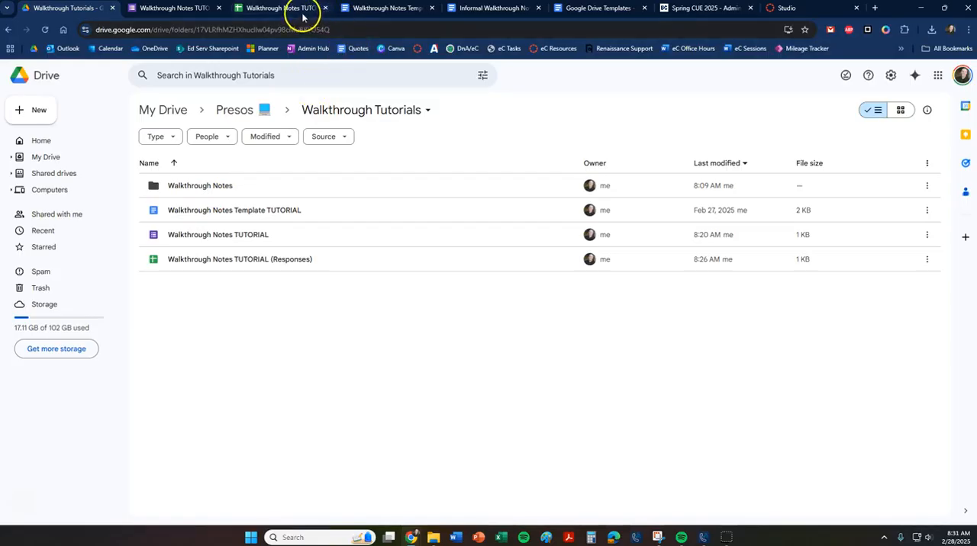
click(271, 9)
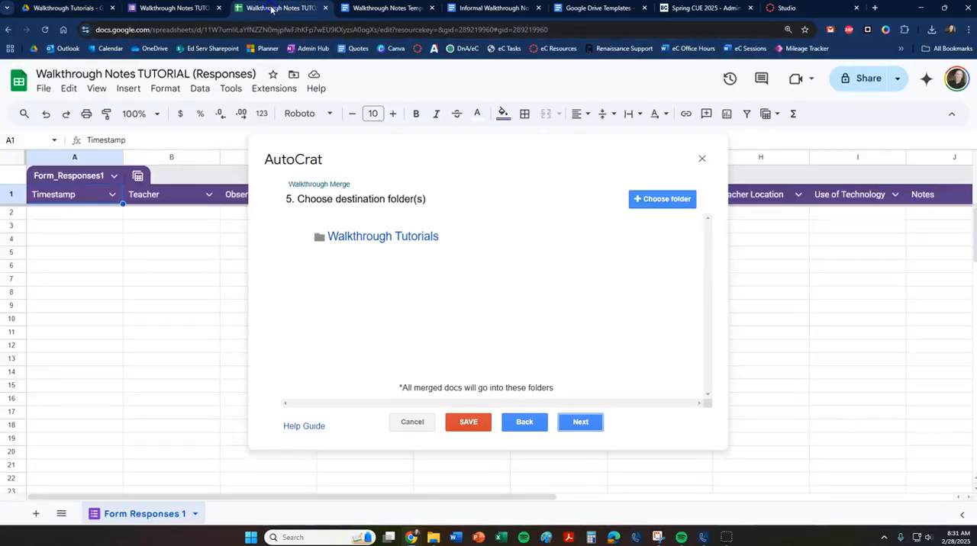
click(660, 199)
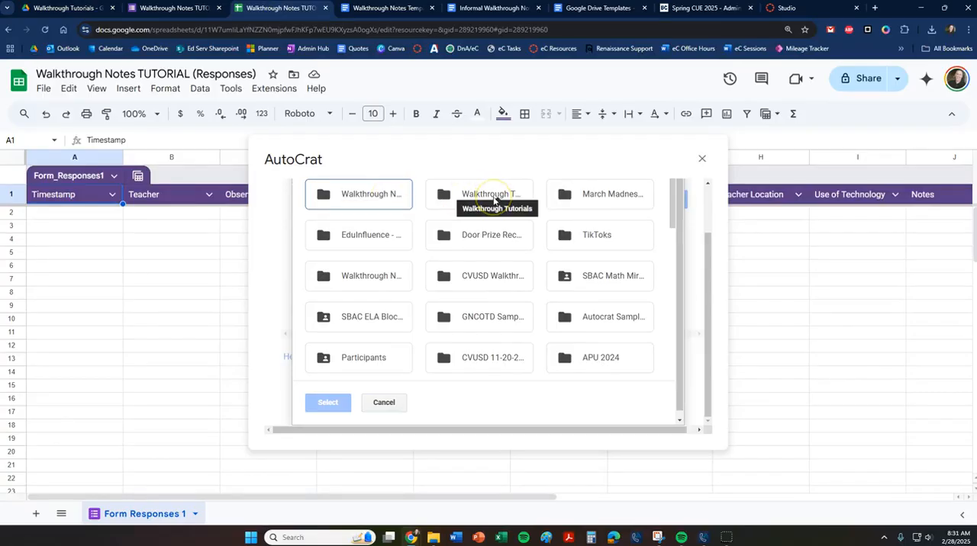
click(370, 195)
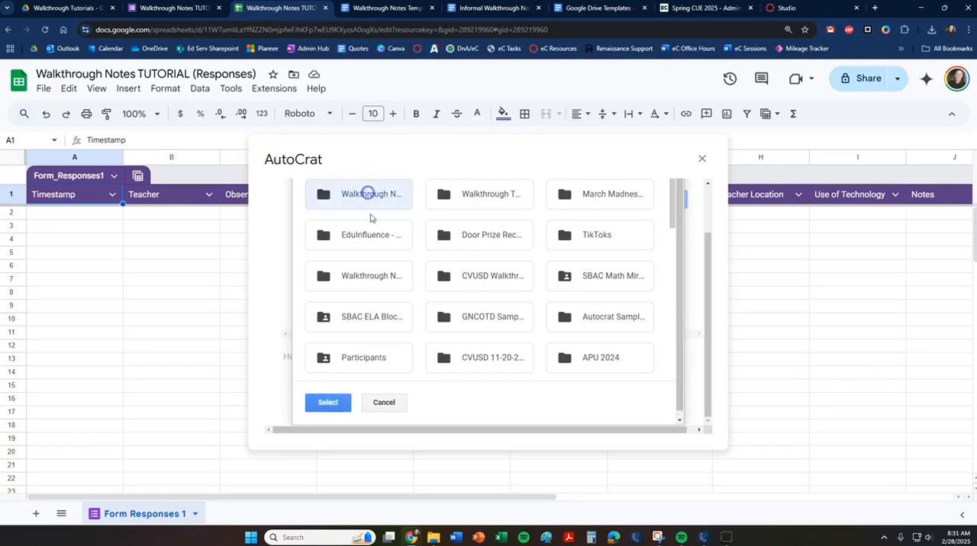
click(329, 402)
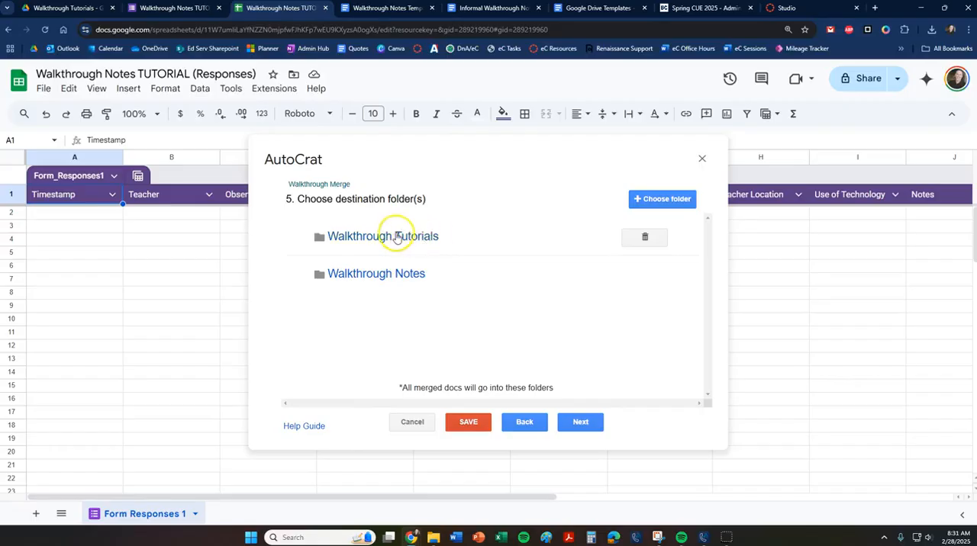
Remove Walkthrough Tutorials from the merge job's destination folders, and review that folder in Drive.
mouse_move(382, 278)
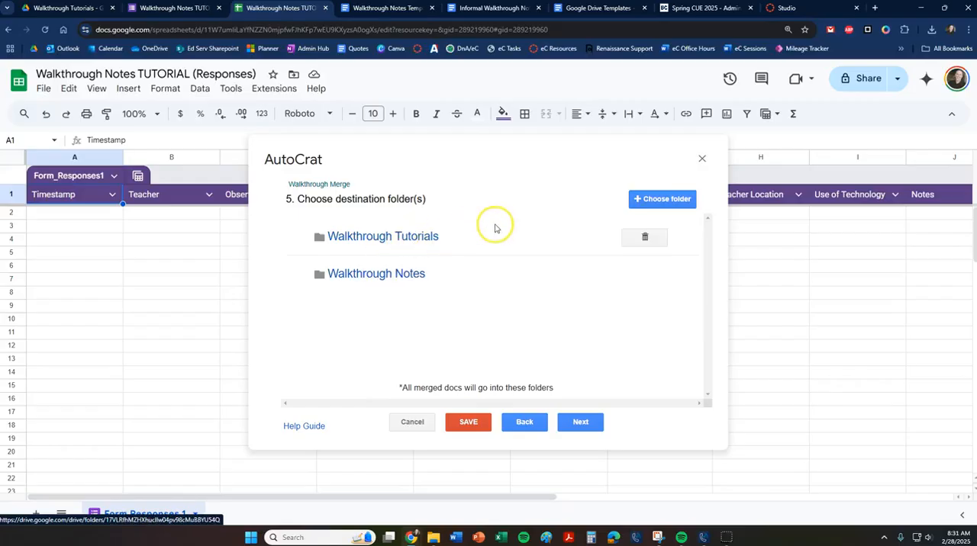
click(645, 237)
click(663, 282)
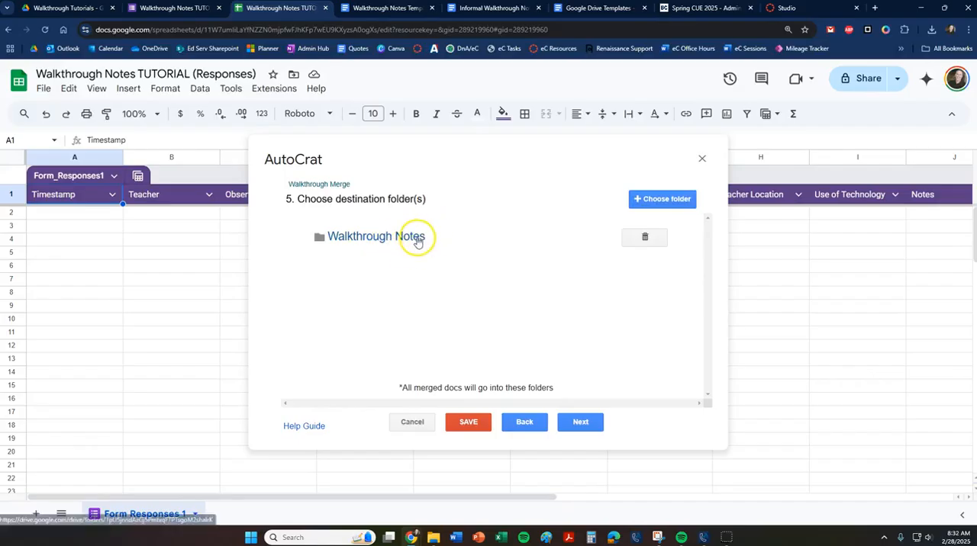
click(67, 7)
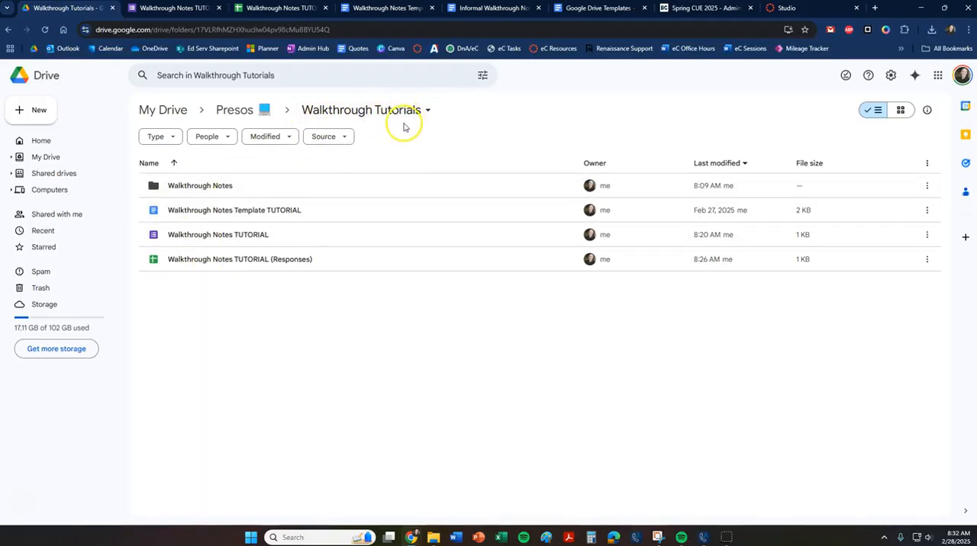
click(290, 9)
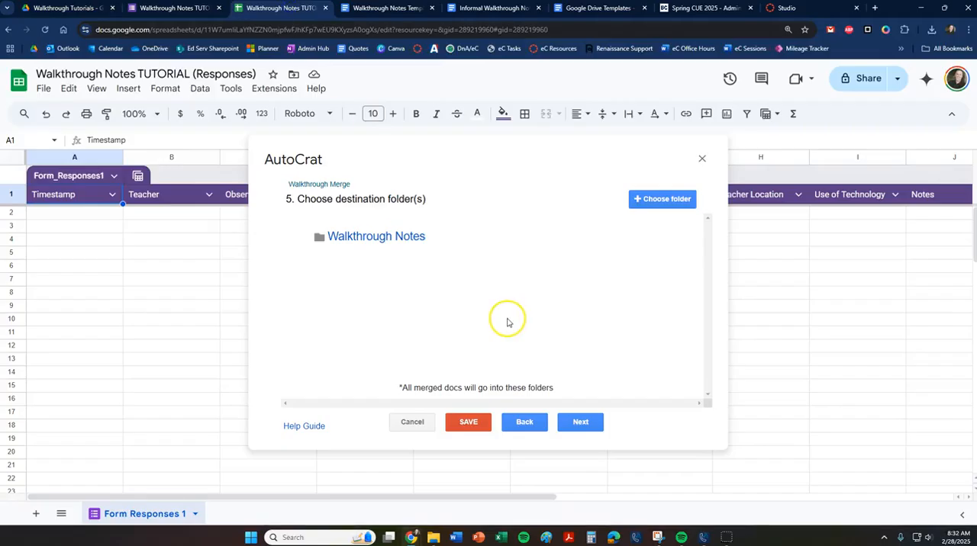
Skip the optional dynamic folder reference and merge condition, and continue to the document sharing and email settings.
click(581, 423)
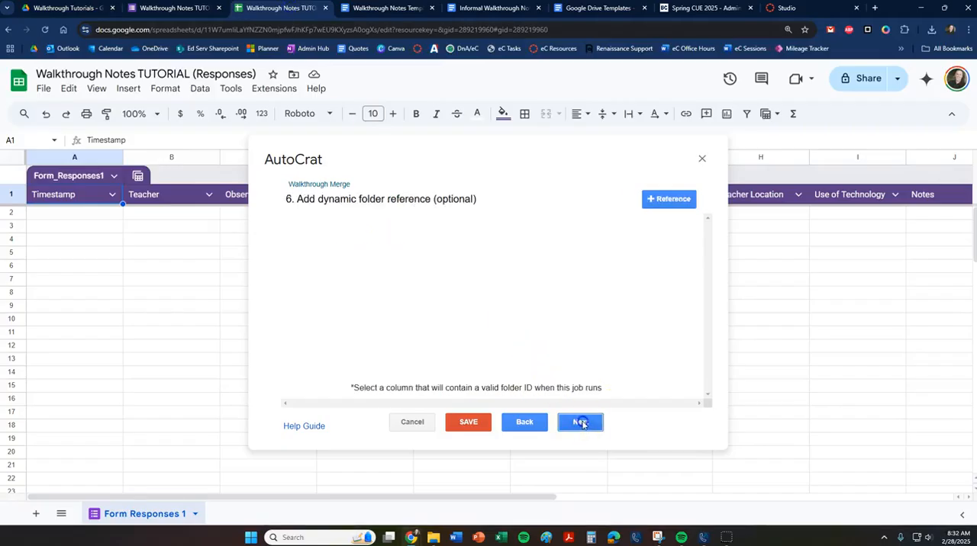
click(574, 428)
click(581, 426)
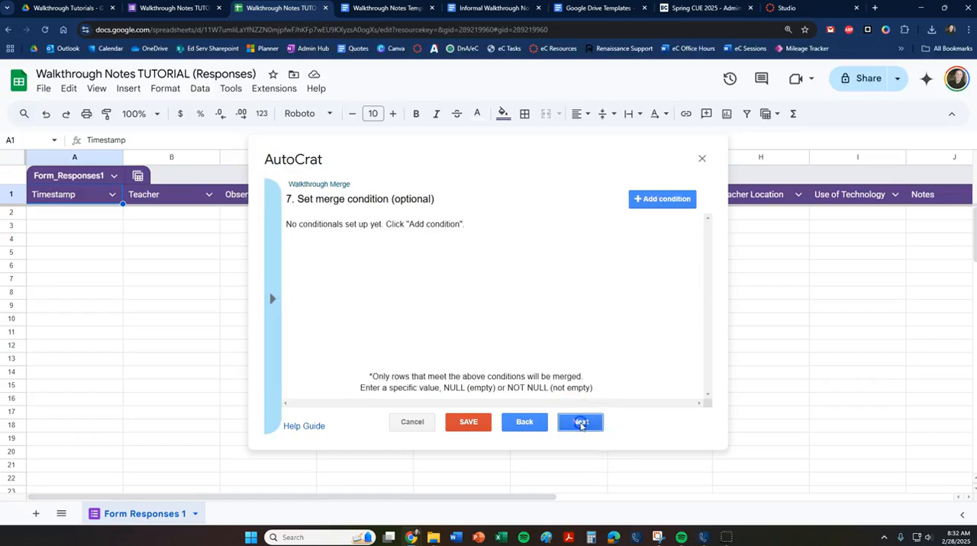
click(586, 425)
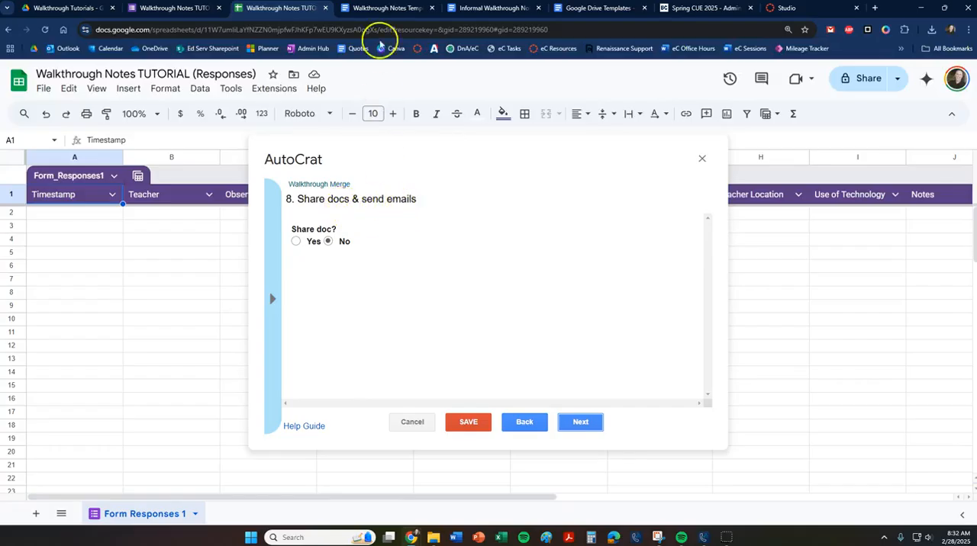
Review the tagged template document, and turn on document sharing for the merge job.
click(386, 8)
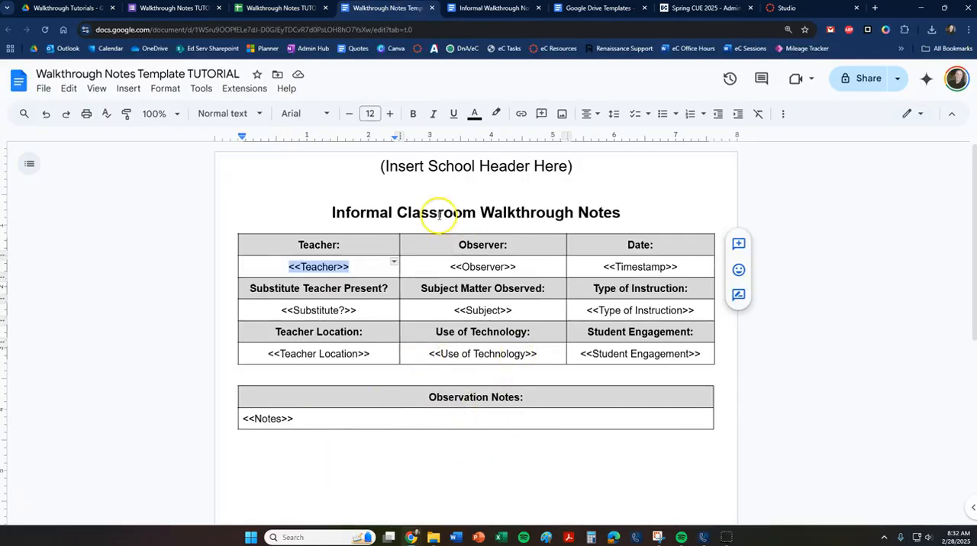
click(279, 13)
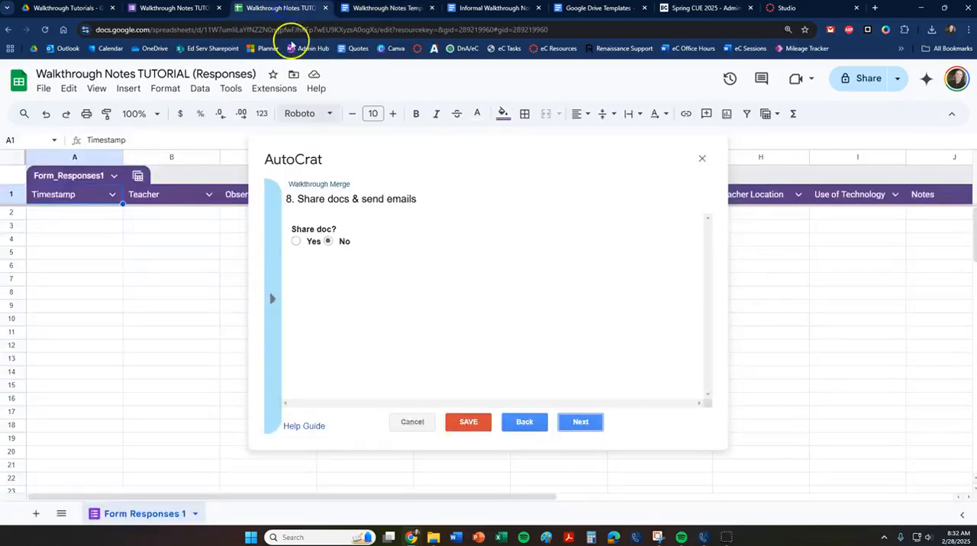
click(296, 241)
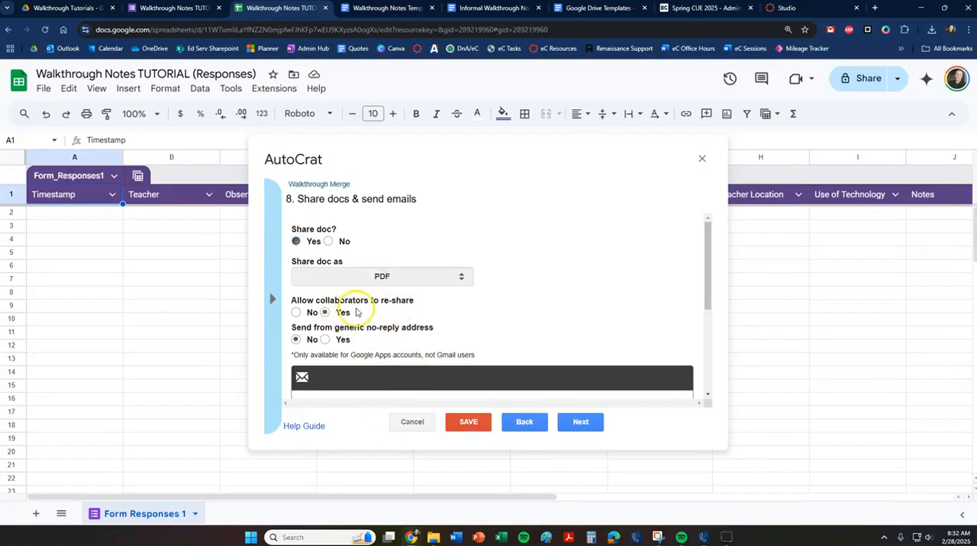
scroll(356, 312, down, 1)
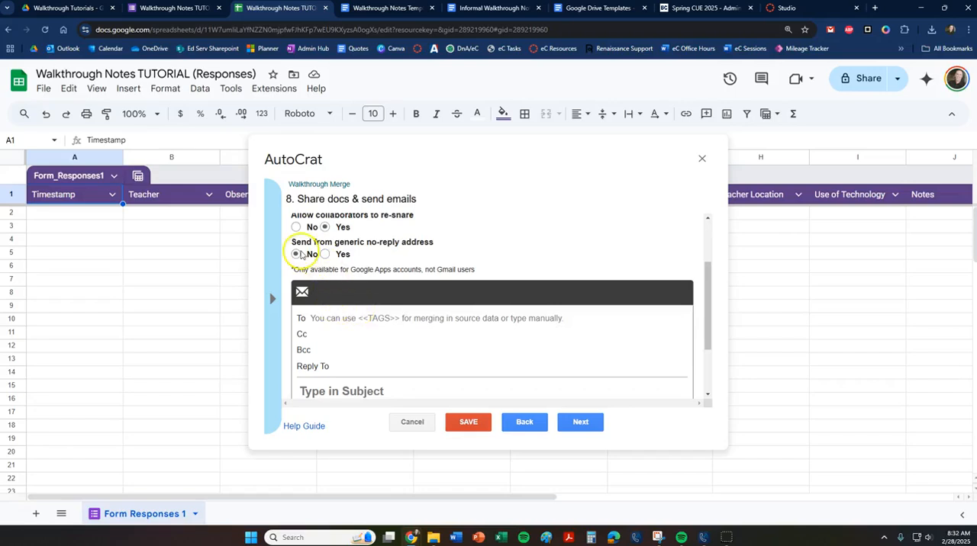
Address the merge job's email to <<Teacher Email>>, copying the tag from the merge tag list.
mouse_move(416, 252)
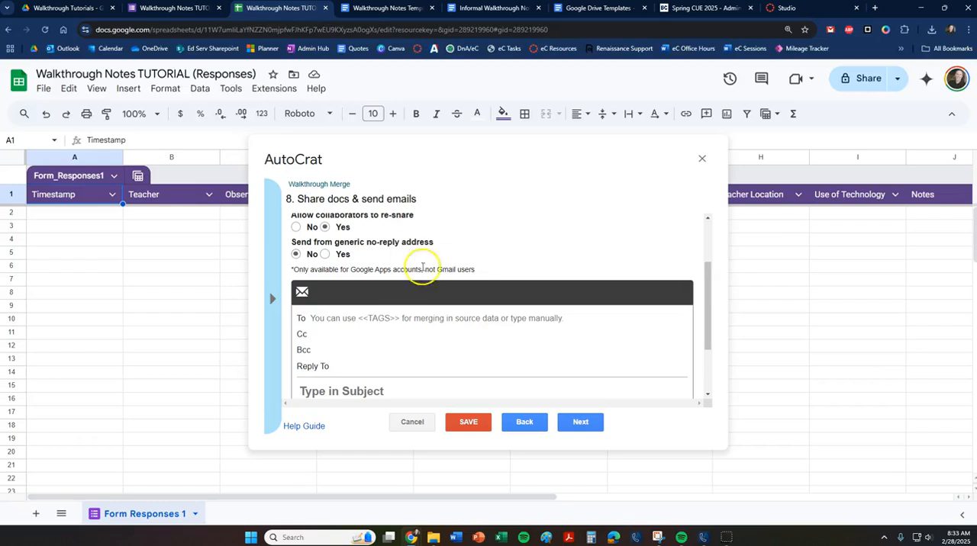
scroll(381, 286, down, 1)
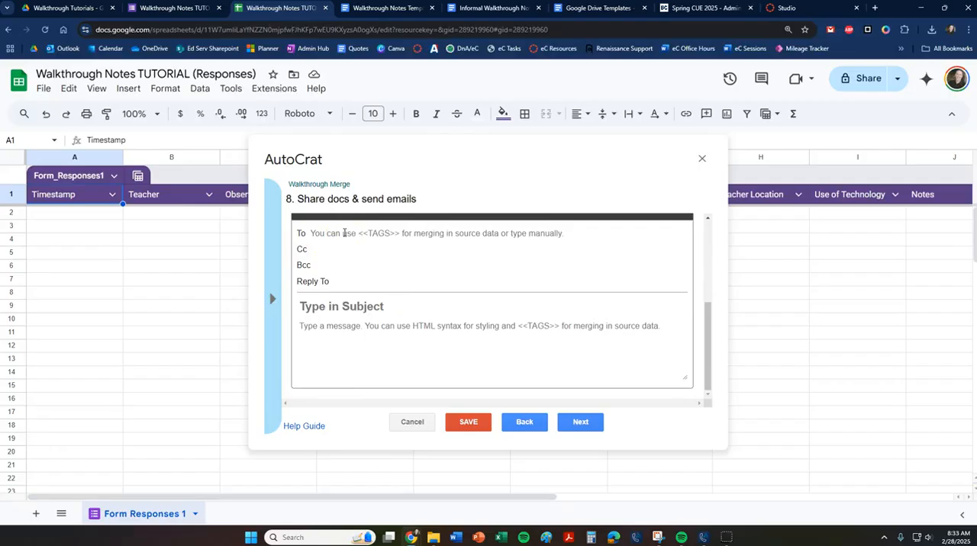
click(271, 300)
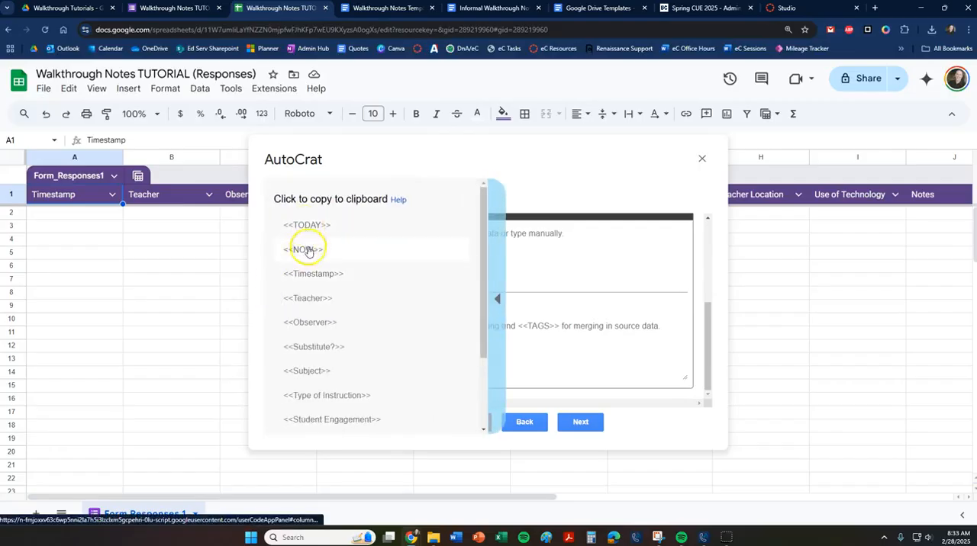
scroll(323, 299, down, 3)
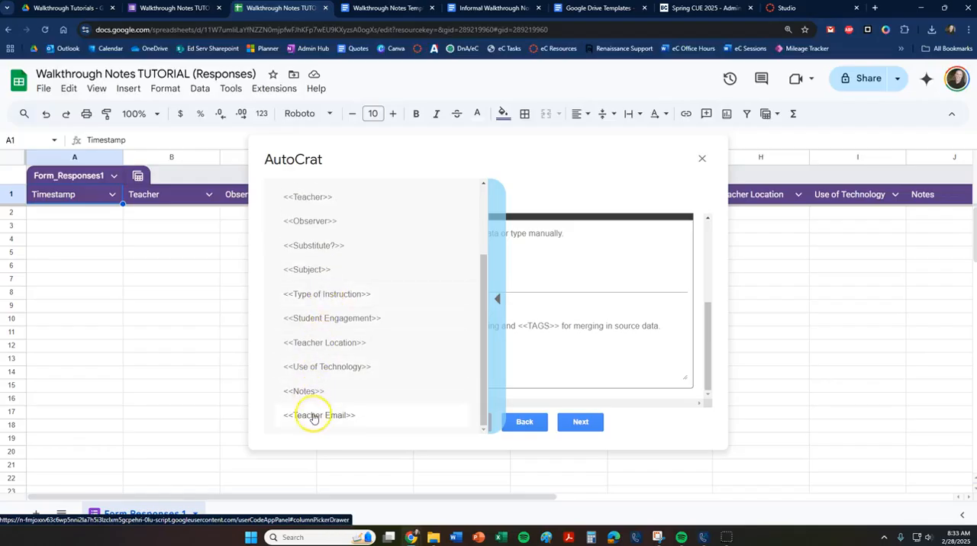
click(320, 416)
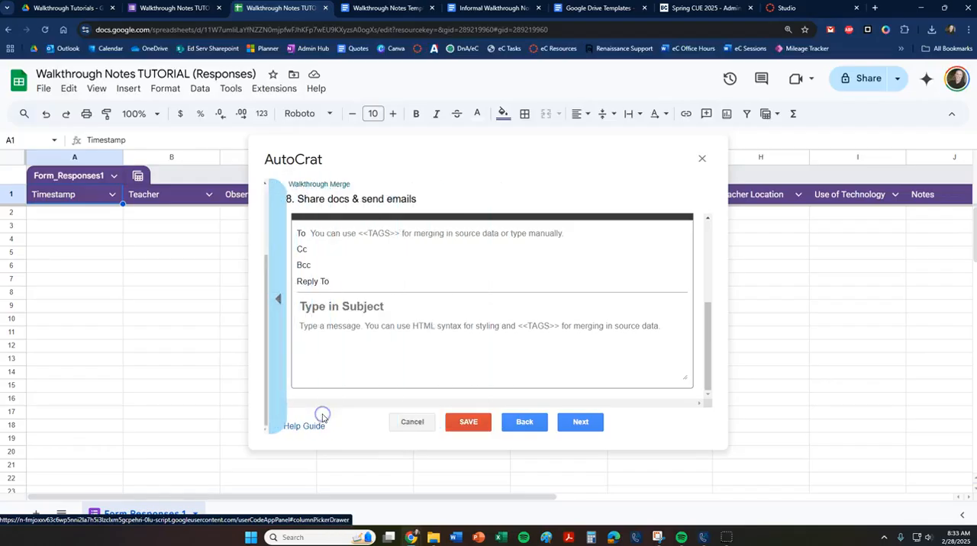
click(324, 233)
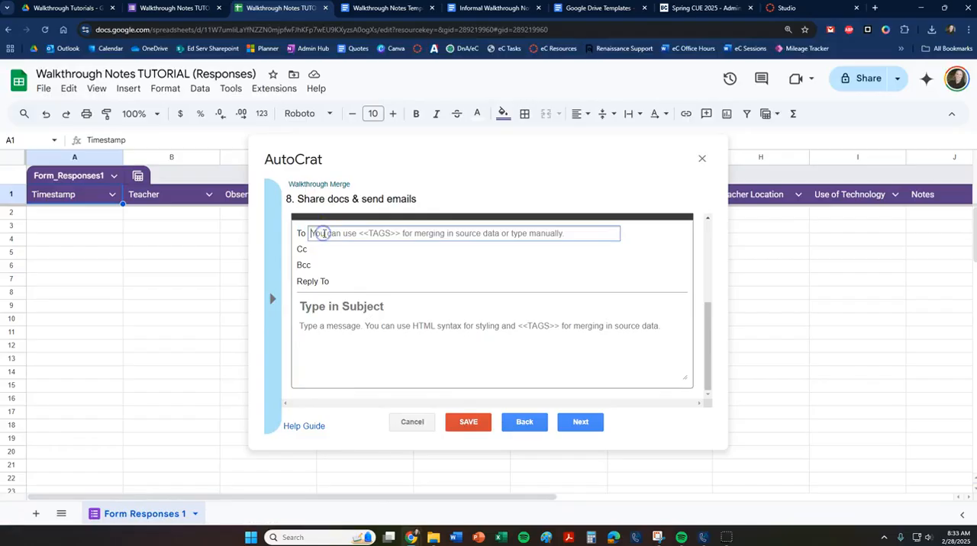
text(<<Teacher Email>>)
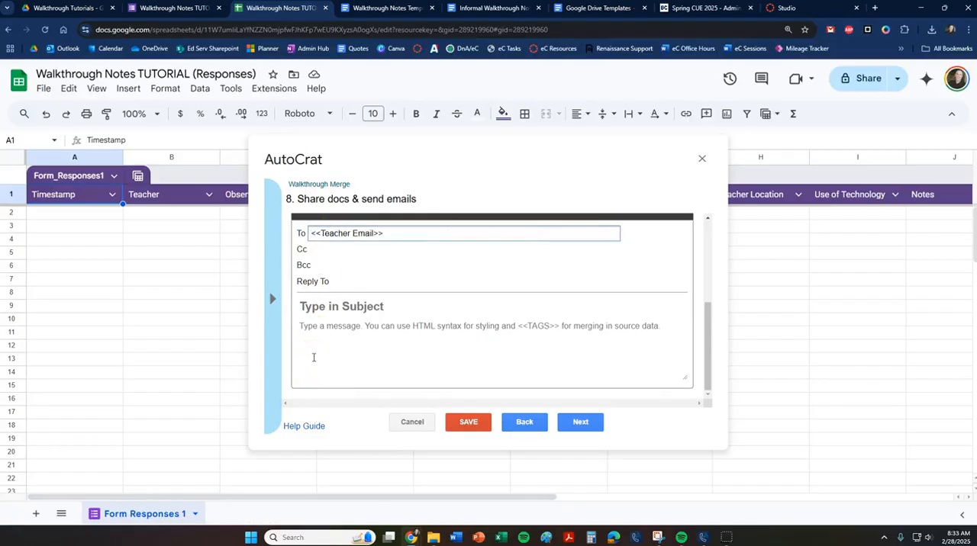
Compare the form's Teacher Email question with the merge email's To recipient, and examine the Cc field.
click(194, 9)
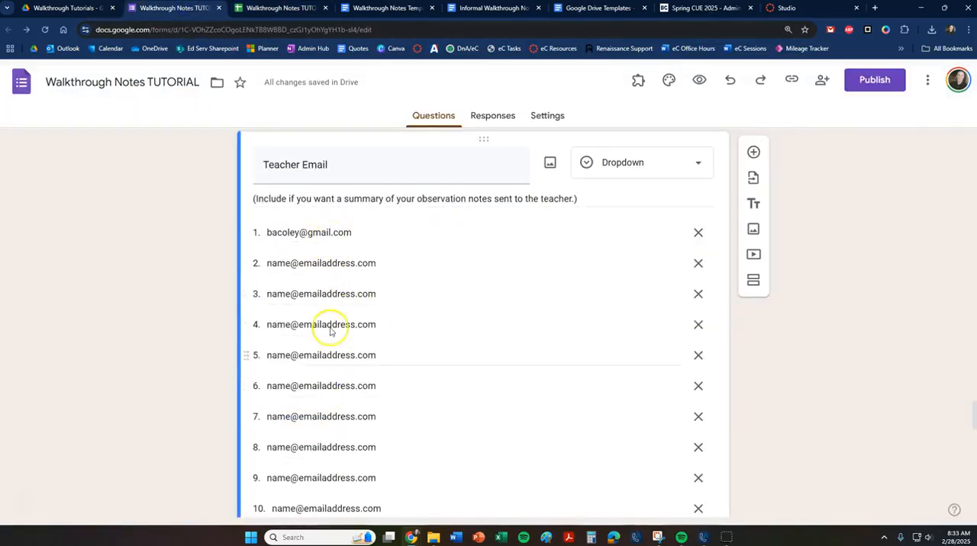
click(284, 9)
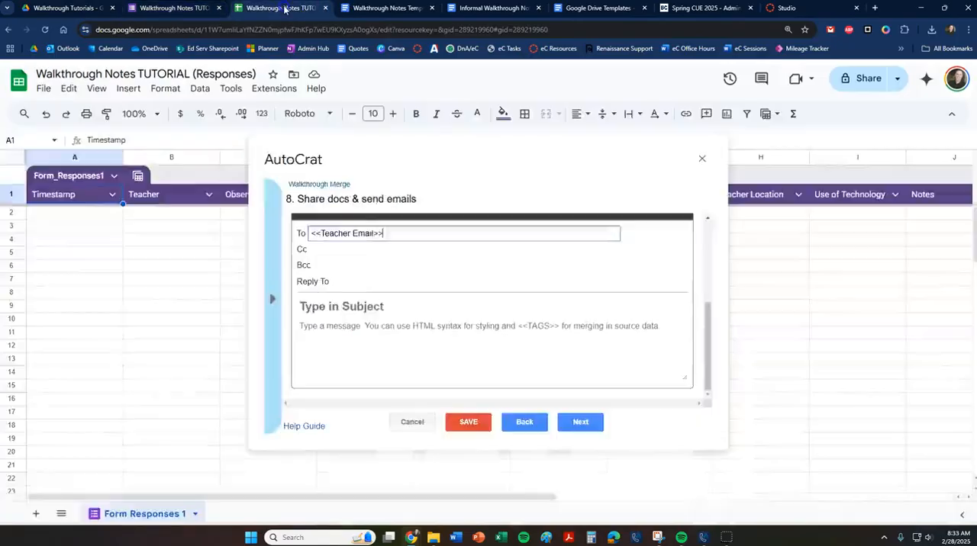
click(386, 233)
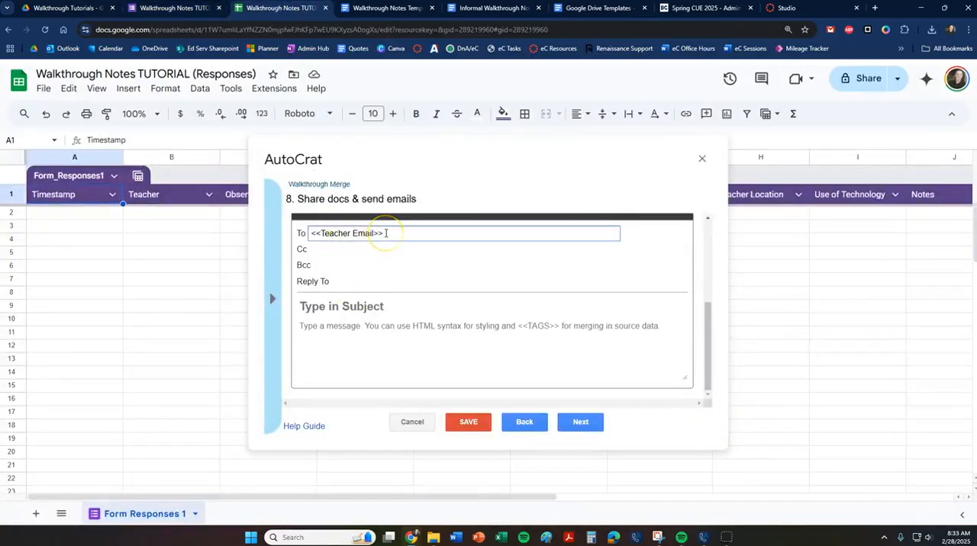
click(328, 250)
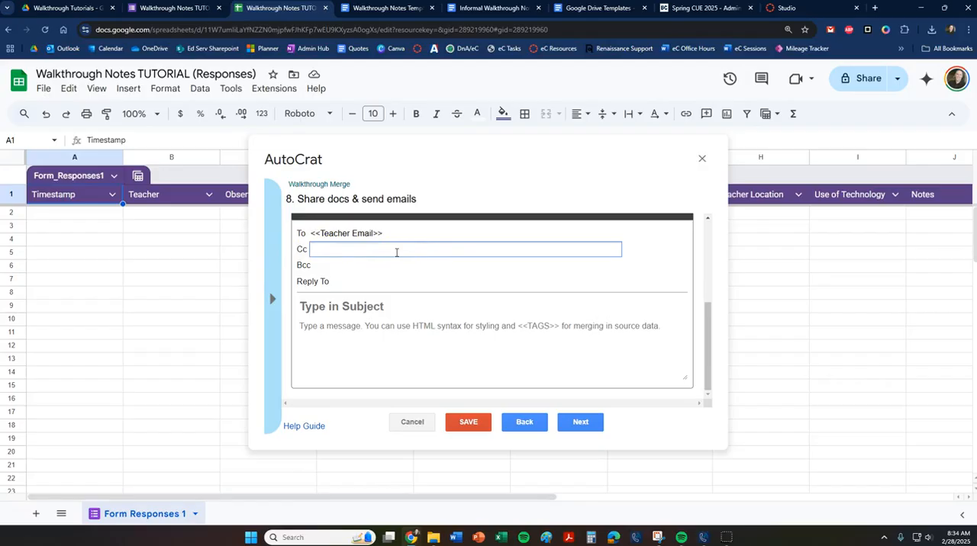
Start the merge email's subject with "Walkthrough Feedback - <<Teacher>>", copying the Teacher tag from the merge tag list.
click(357, 307)
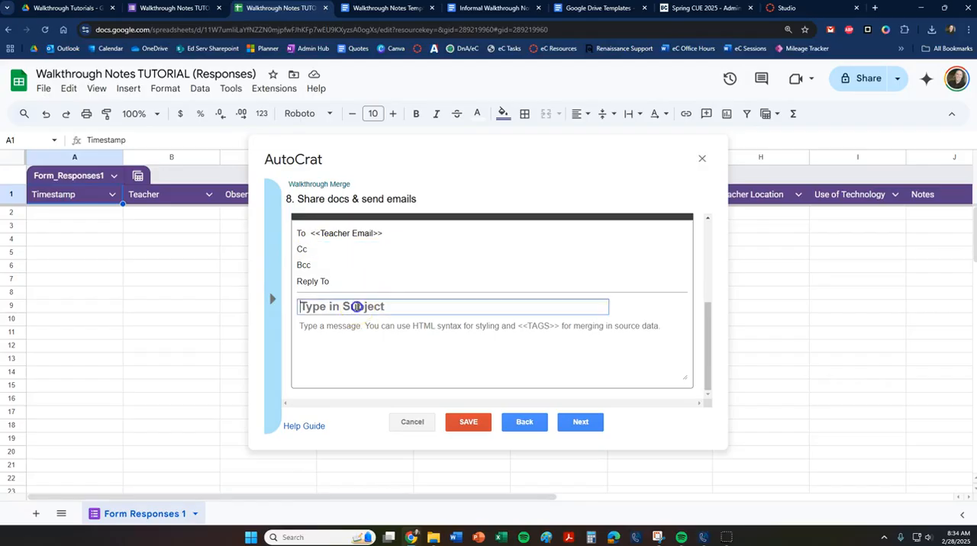
text(Walkthrough Feedback -)
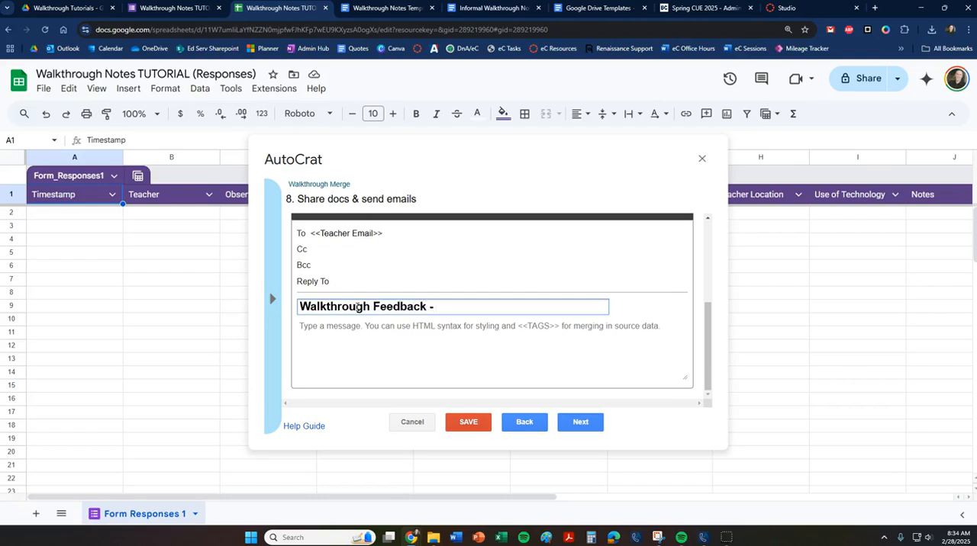
click(269, 304)
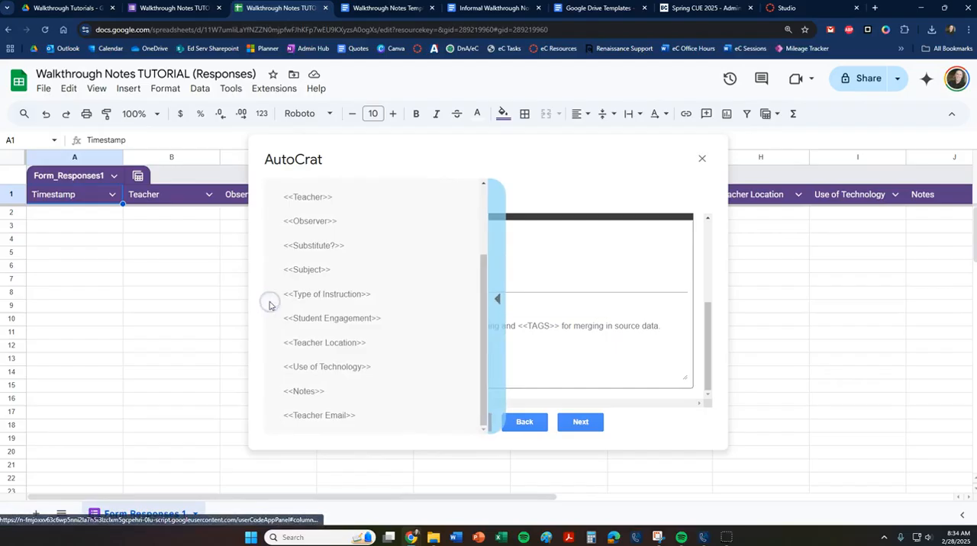
scroll(323, 246, up, 5)
click(320, 299)
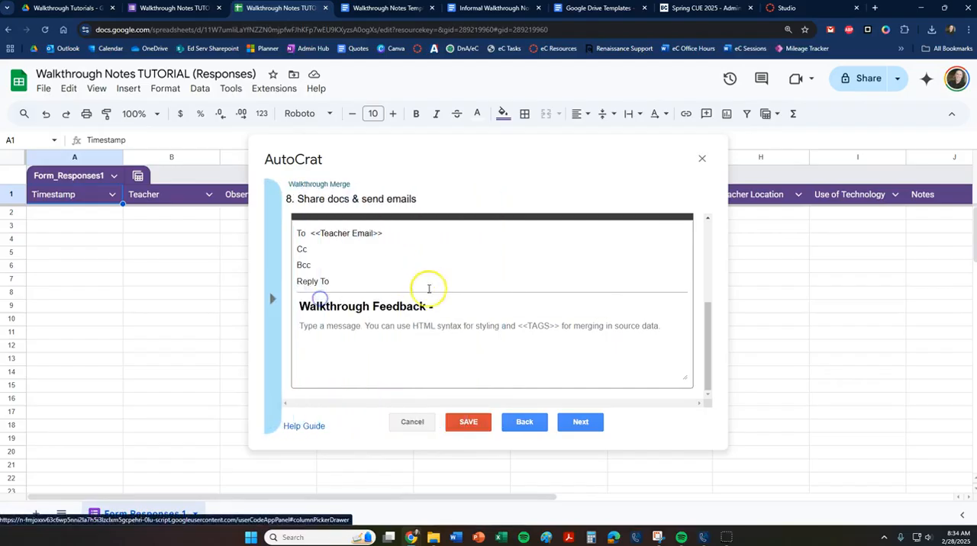
click(453, 306)
text(<<Teacher>>)
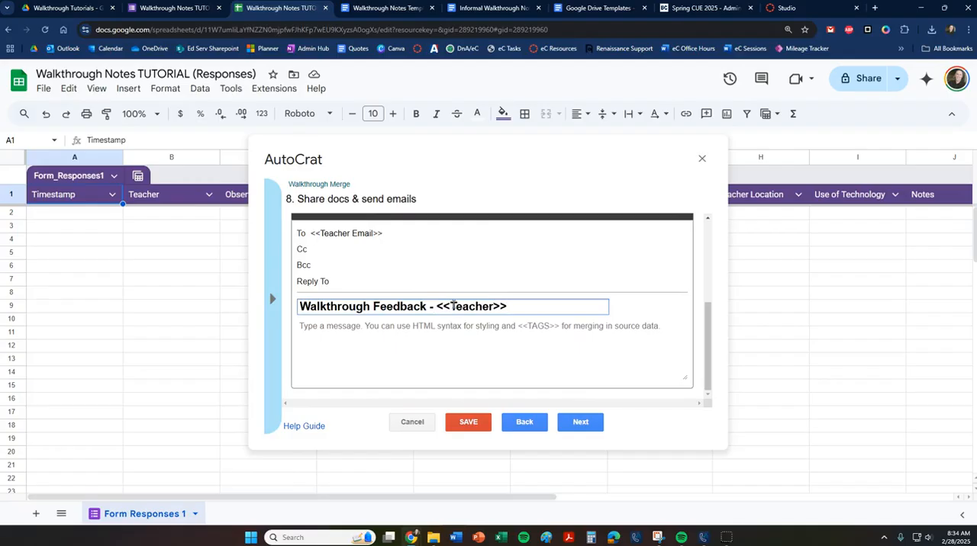
Extend the email subject with a dash and the <<TODAY>> tag copied from the merge tag list.
text(-)
click(272, 300)
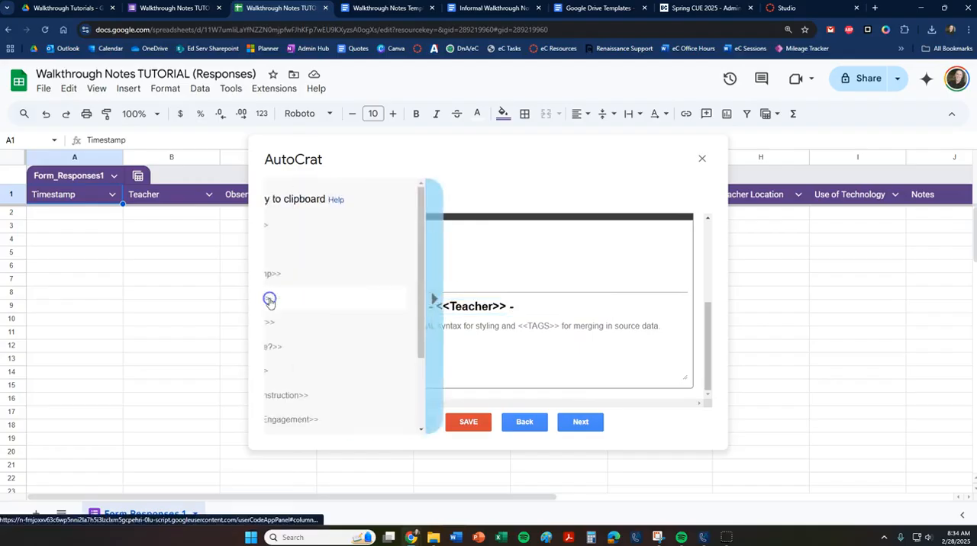
click(300, 238)
click(565, 304)
text(<<TODAY>>)
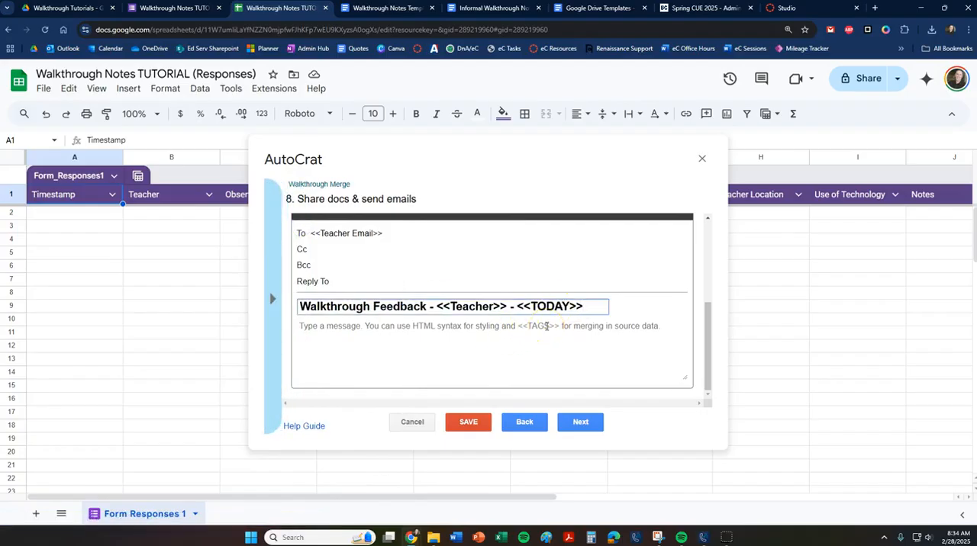
Write the email message "It was great getting to visit your classroom today! Attached is some feedback!".
click(433, 329)
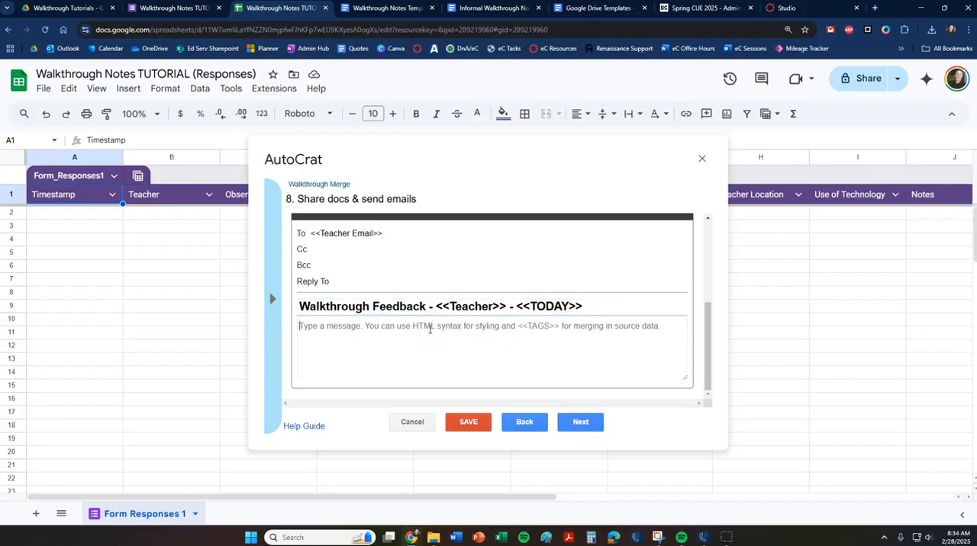
text(It was great)
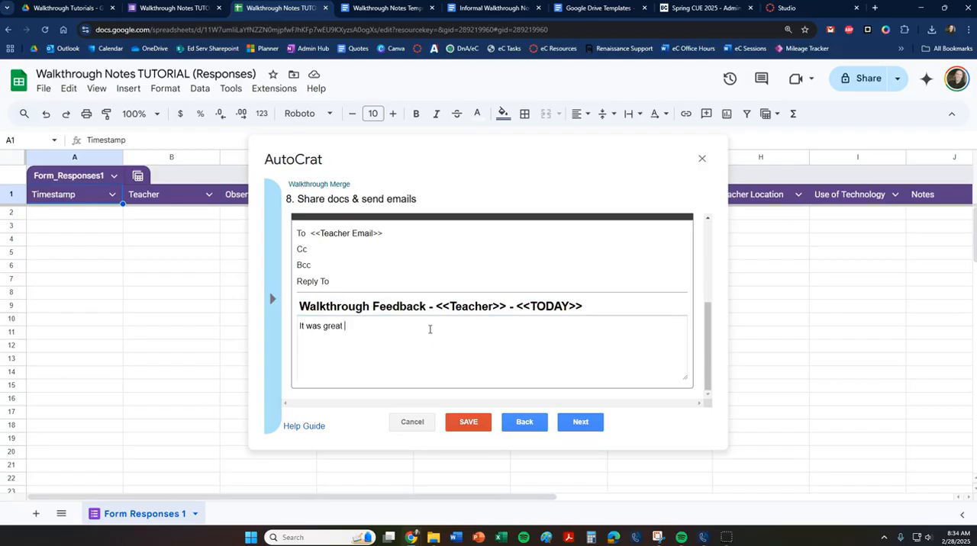
text( getting to visit your classroom today! Attached is some feedback!)
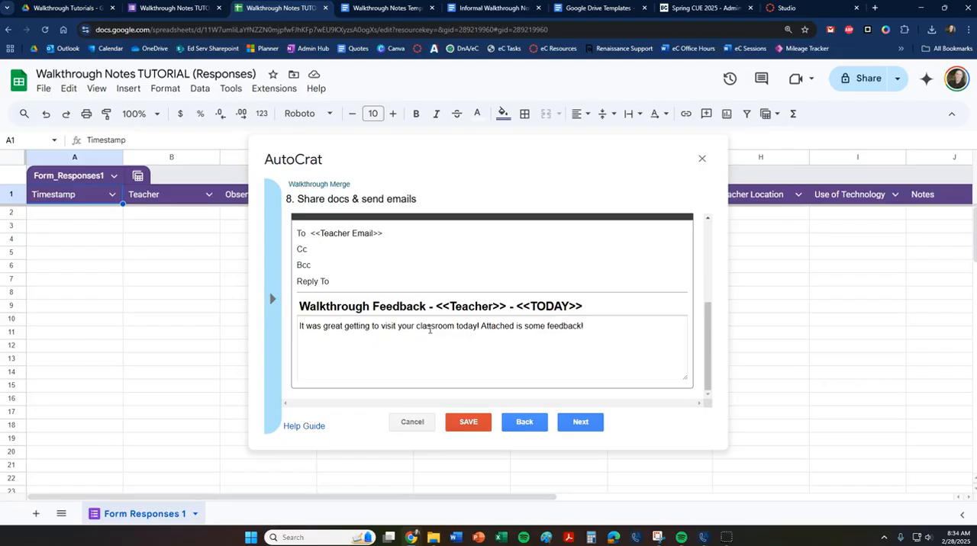
Personalize the message's first sentence by adding a comma and the <<Teacher>> tag after "today", before the exclamation mark.
click(476, 326)
key(BackSpace)
text(,)
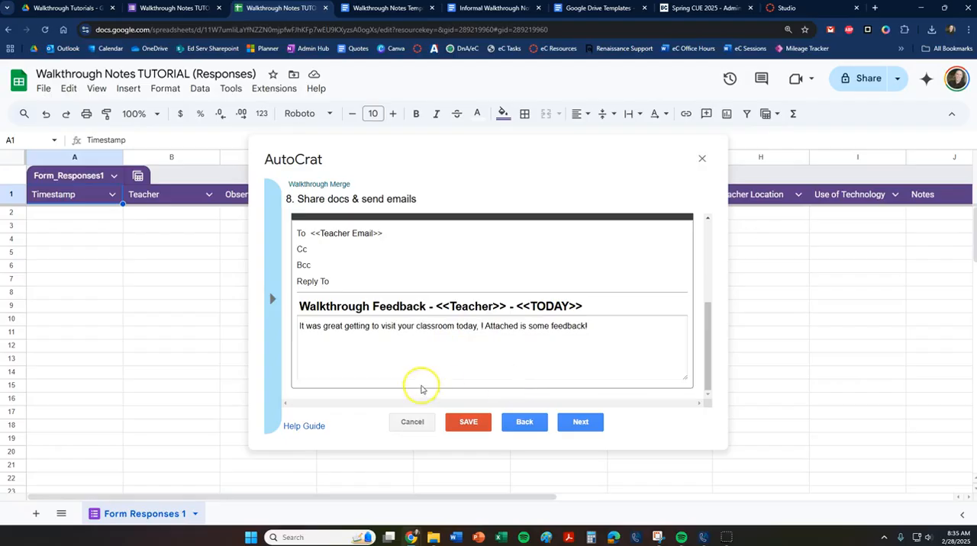
click(269, 302)
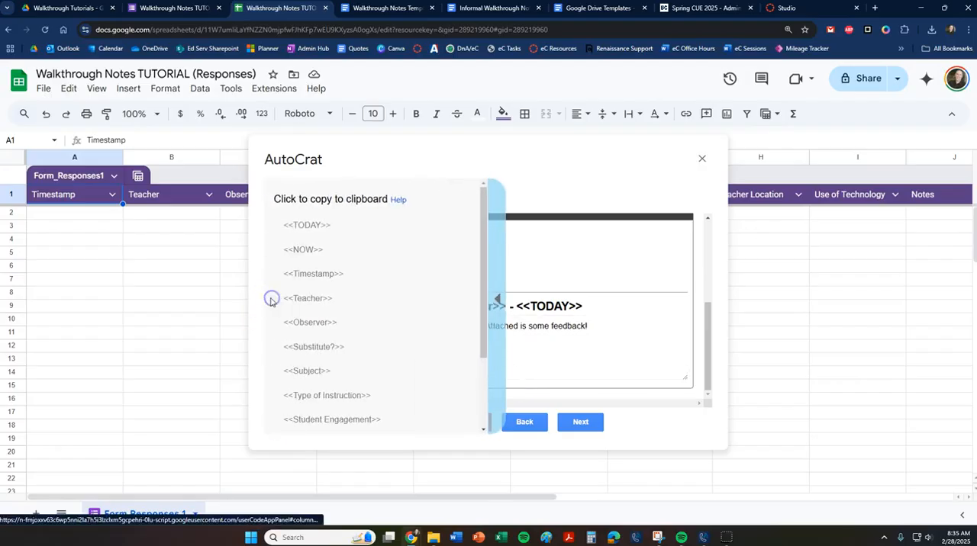
click(310, 297)
click(481, 326)
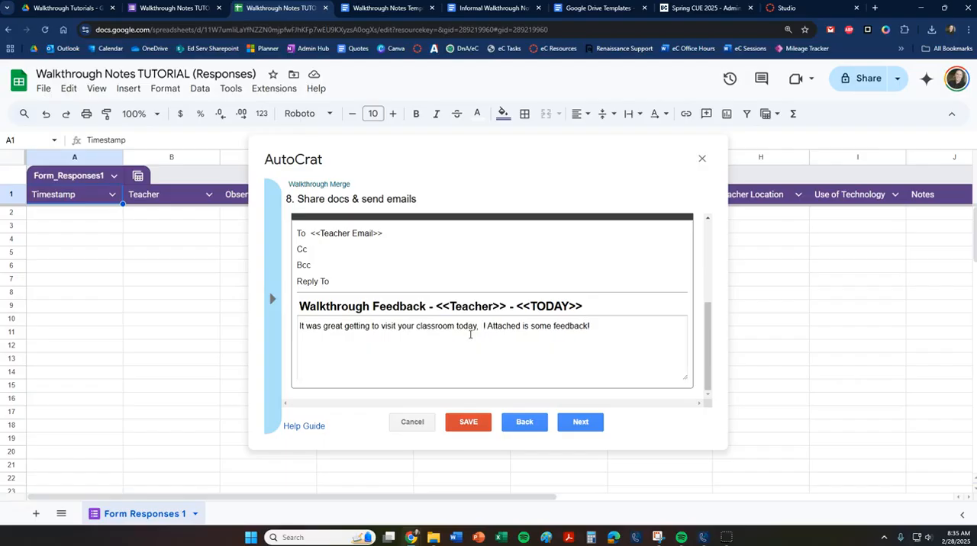
text(<<Teacher>>)
key(Delete)
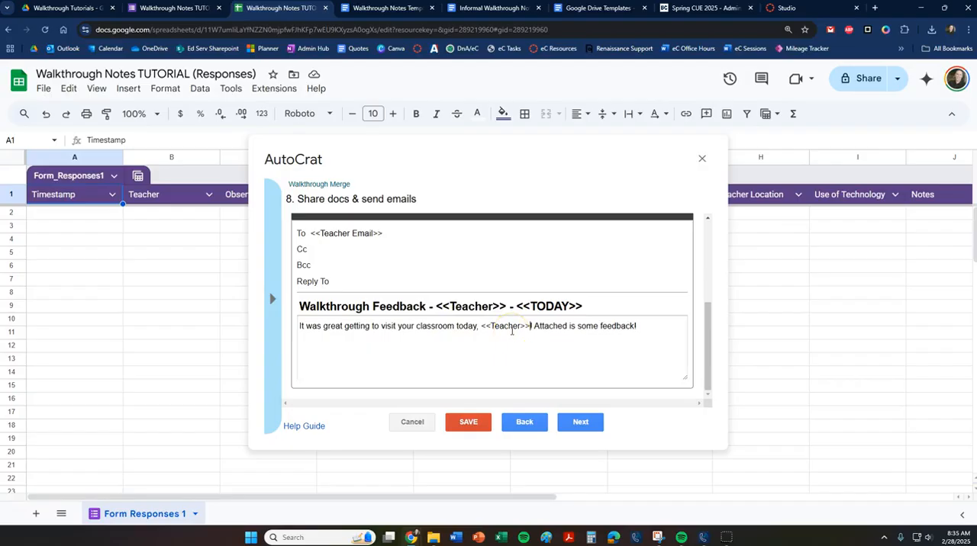
Set the merge job to run on form trigger, enabling triggers for the project, and save and close the job.
click(593, 426)
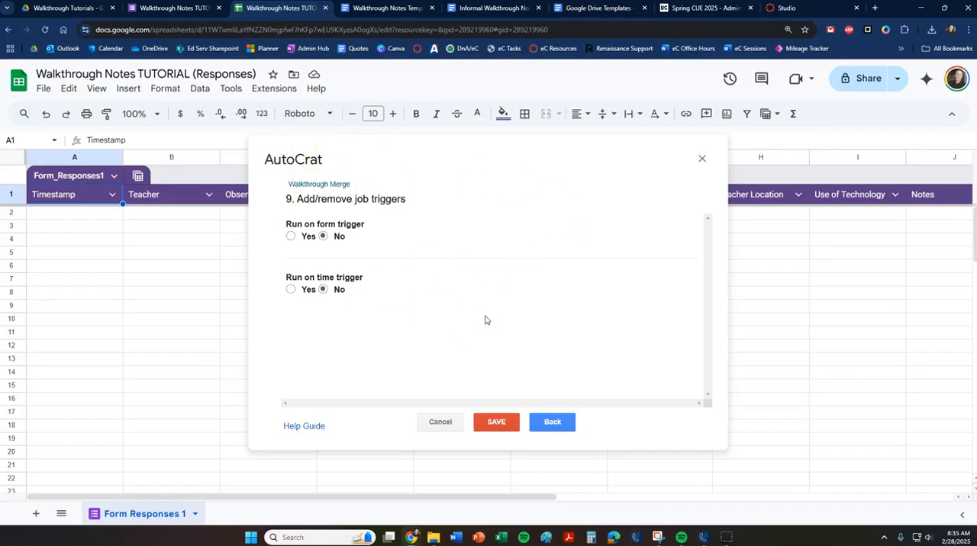
click(291, 237)
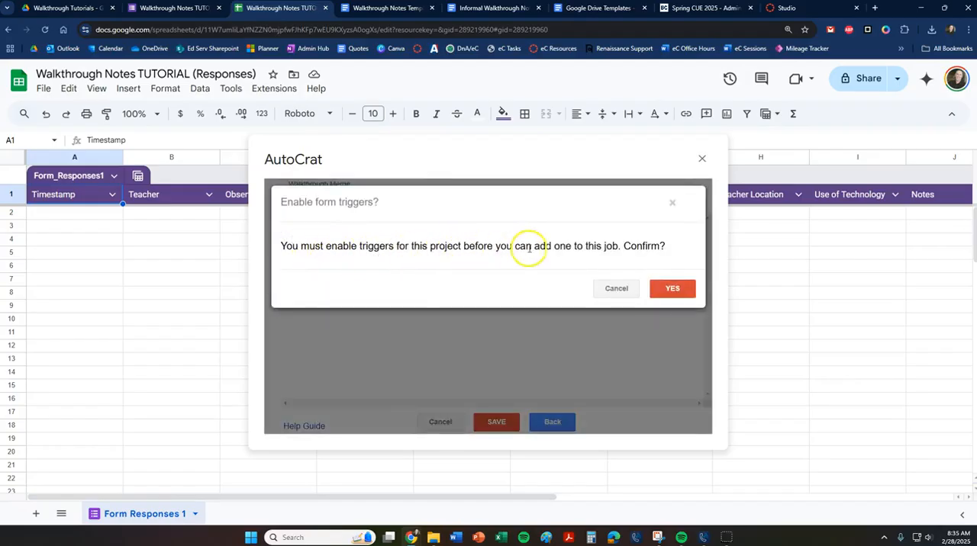
click(675, 289)
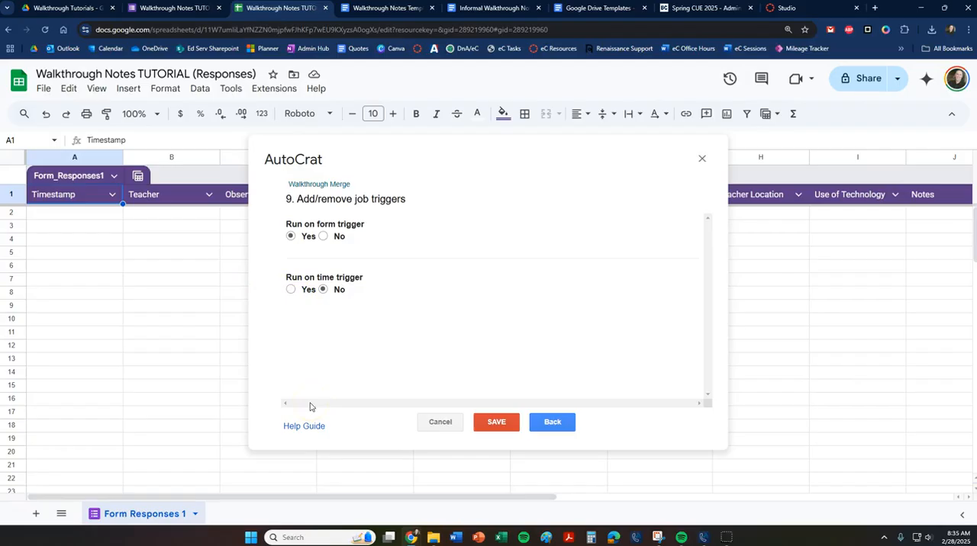
click(291, 238)
click(497, 424)
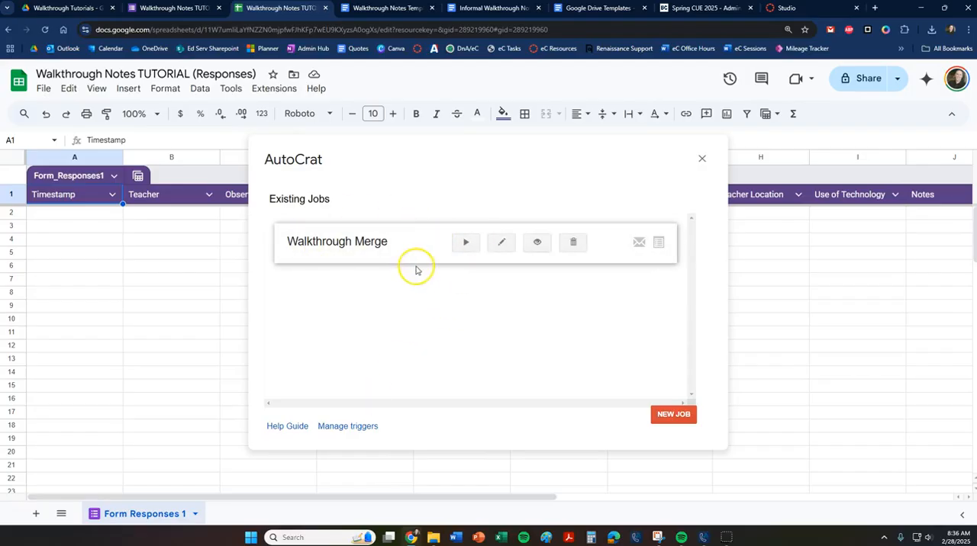
click(702, 159)
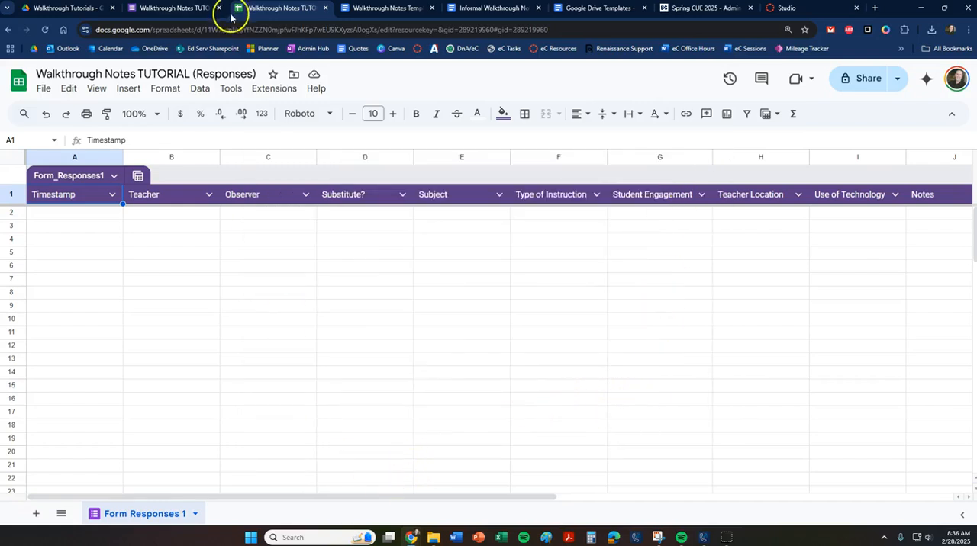
Publish the Walkthrough Notes TUTORIAL form with its responder view access set to Anyone with the link.
click(178, 7)
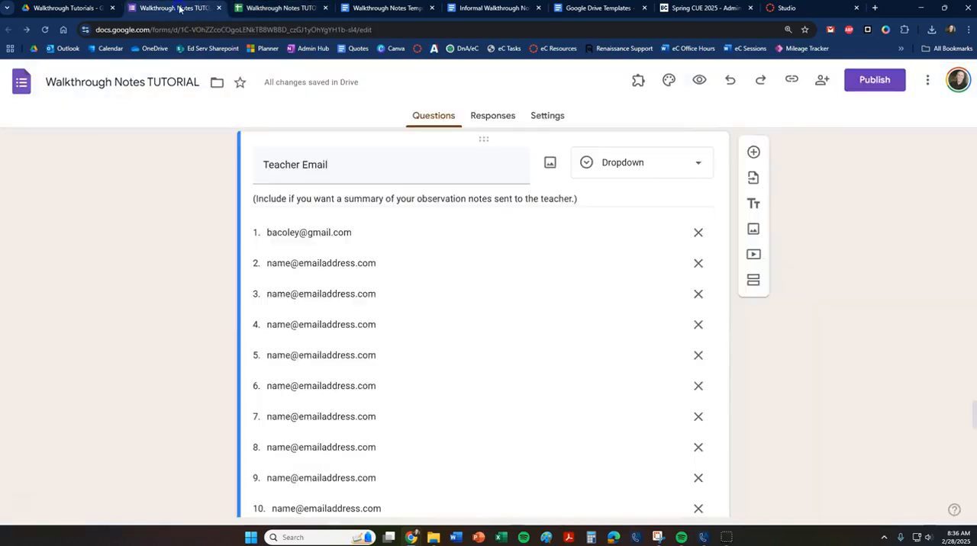
click(793, 81)
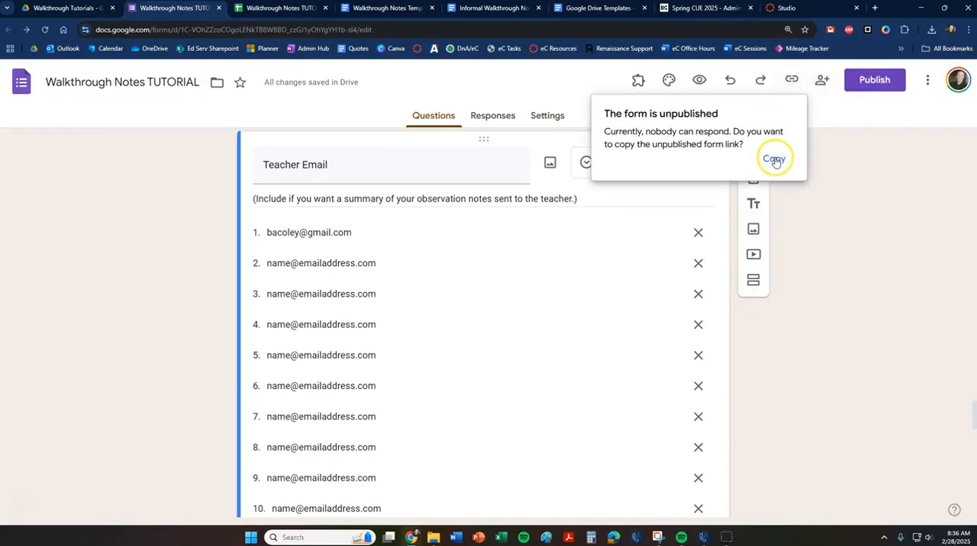
click(871, 281)
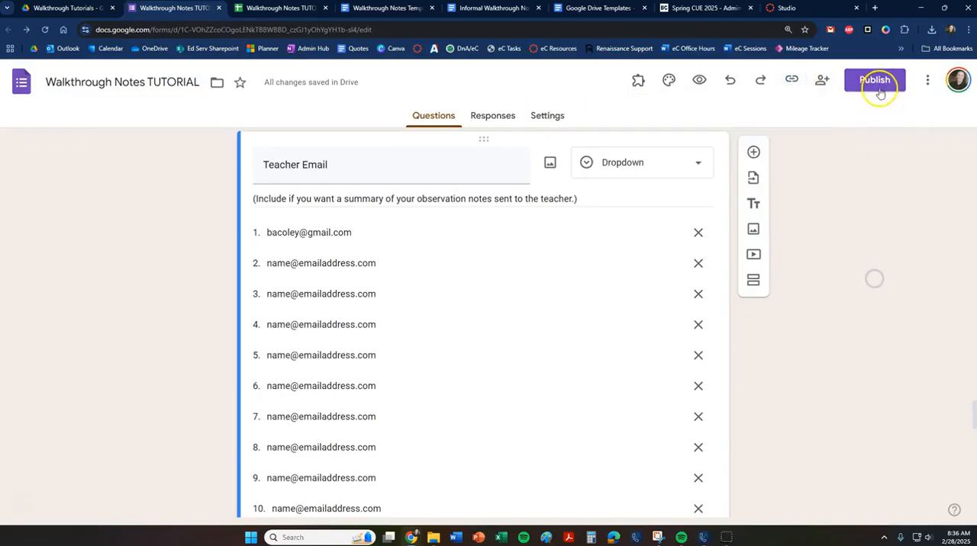
click(874, 81)
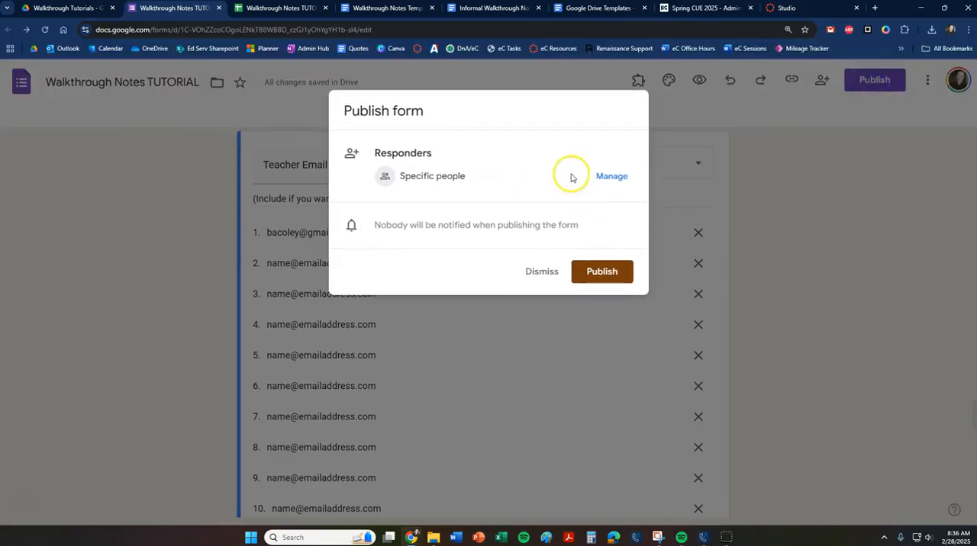
click(608, 177)
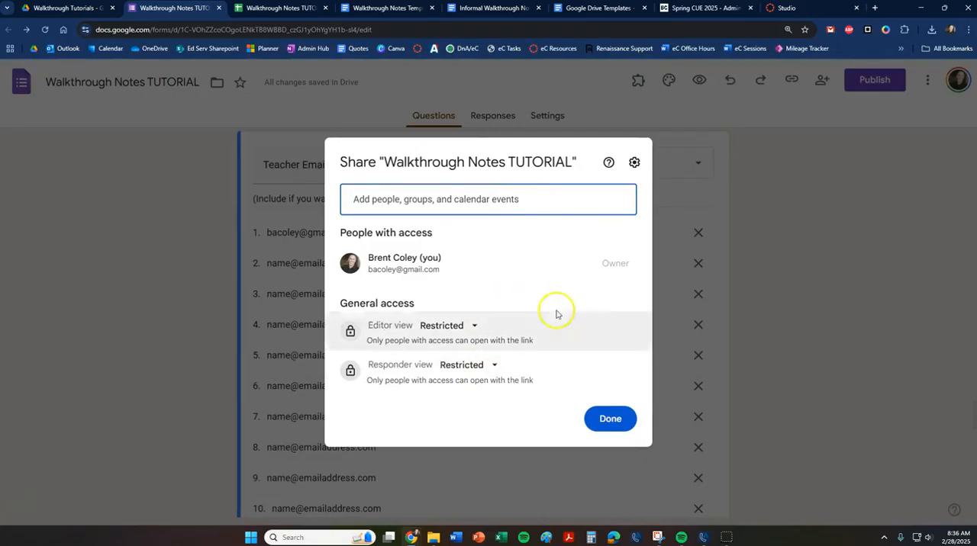
click(494, 364)
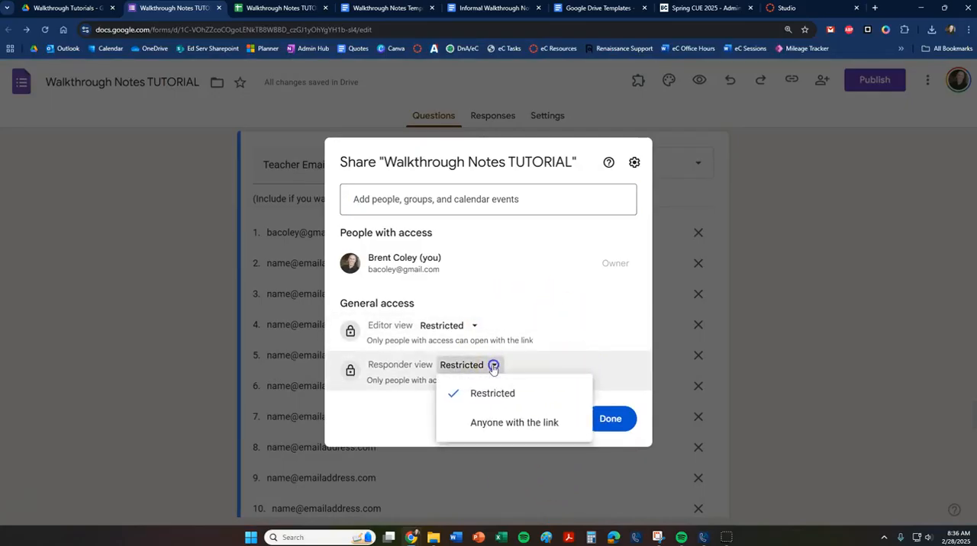
click(501, 421)
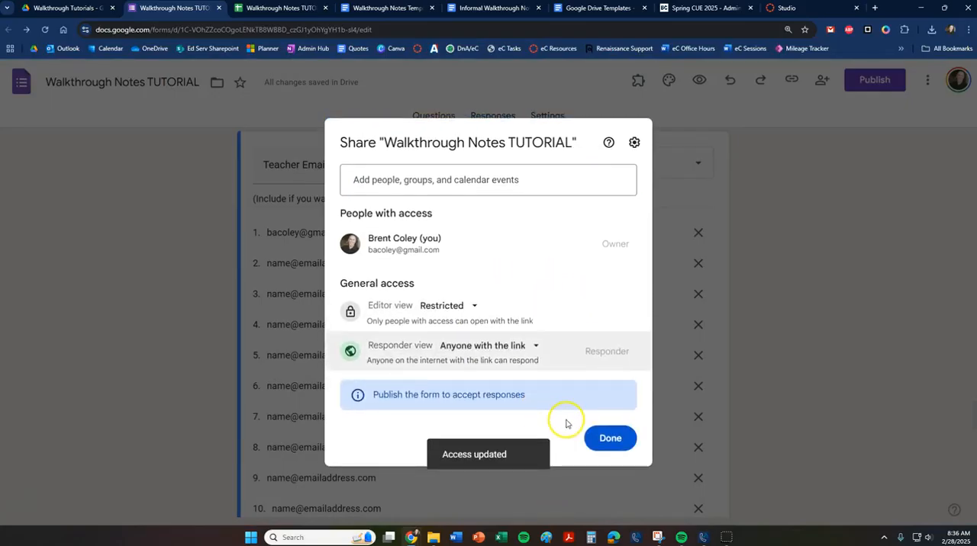
click(602, 438)
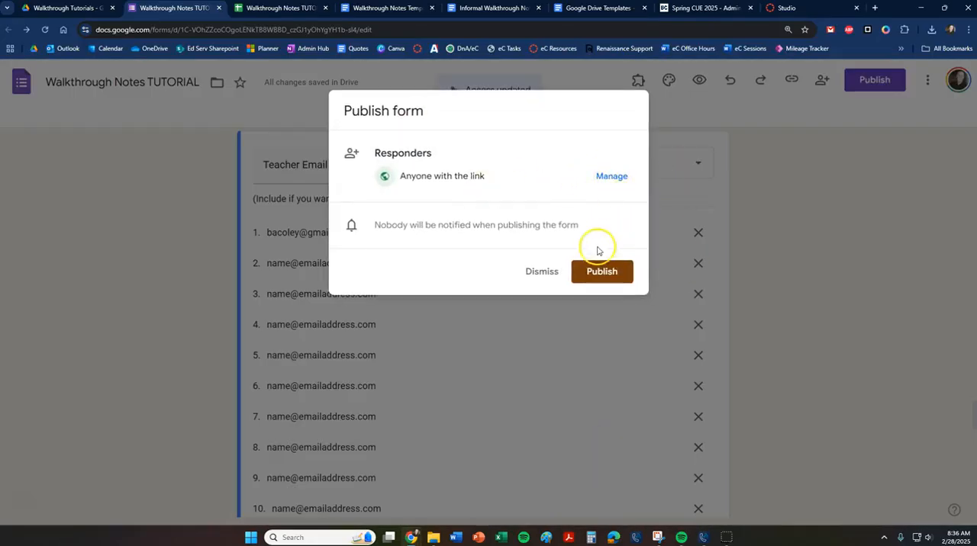
click(603, 272)
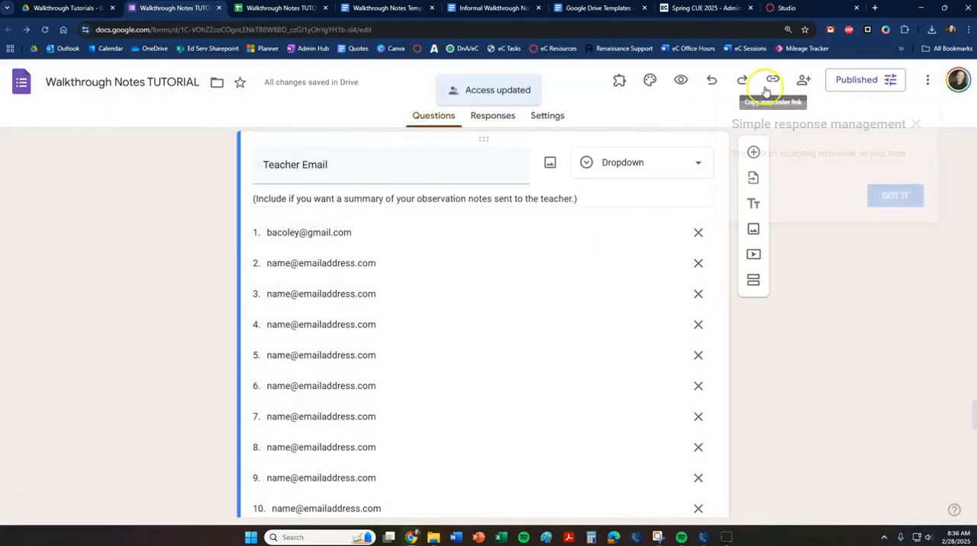
click(894, 195)
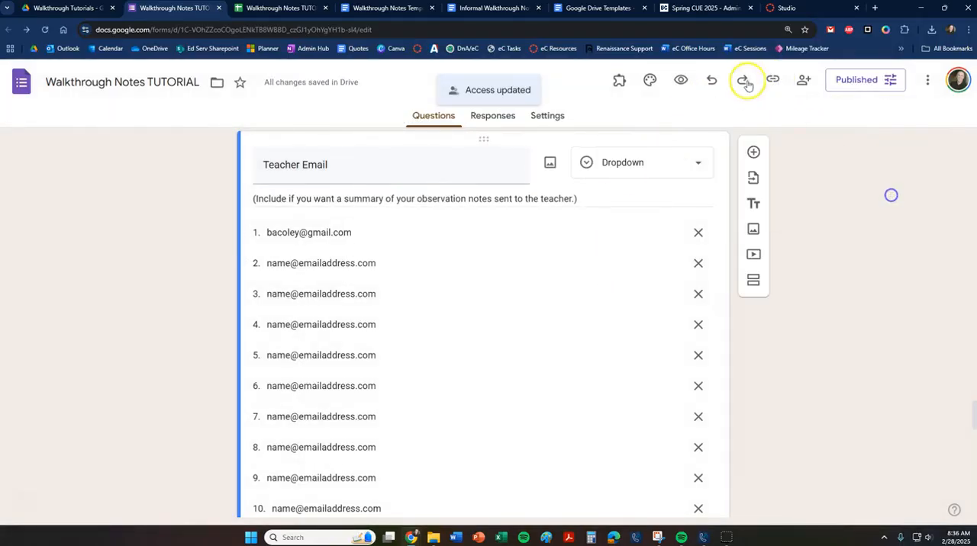
Copy the form's responder link, open it in a new browser tab, and place that tab beside the form editor's tab.
click(773, 79)
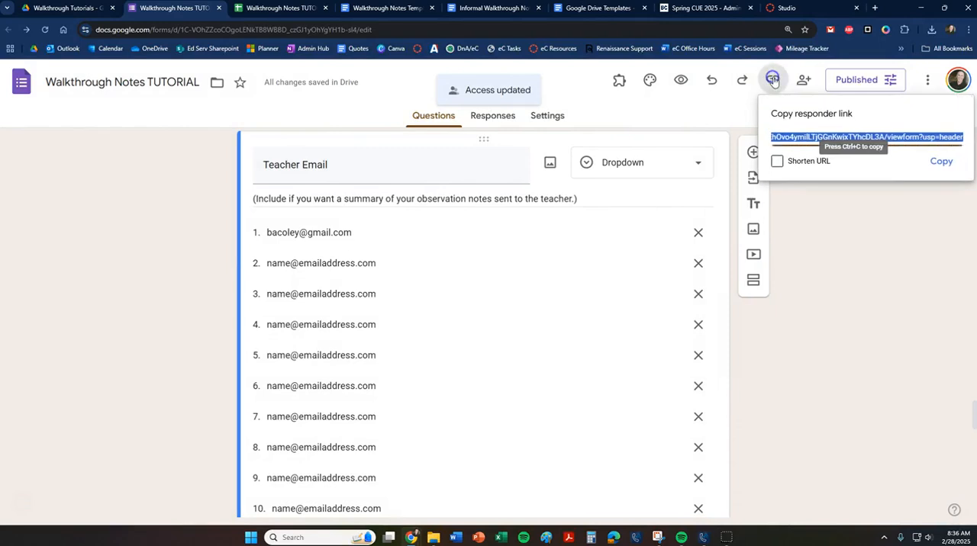
click(939, 161)
click(873, 7)
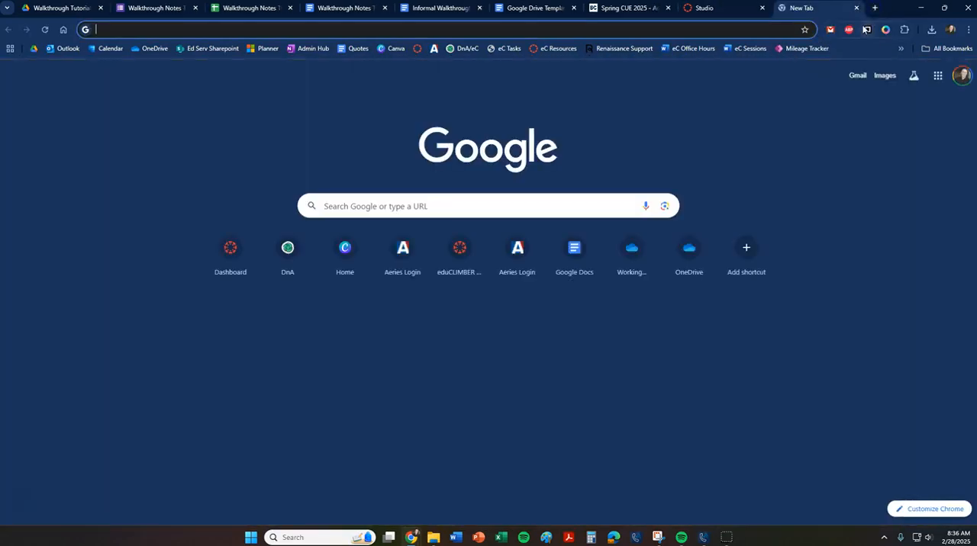
key(ctrl+v)
key(Return)
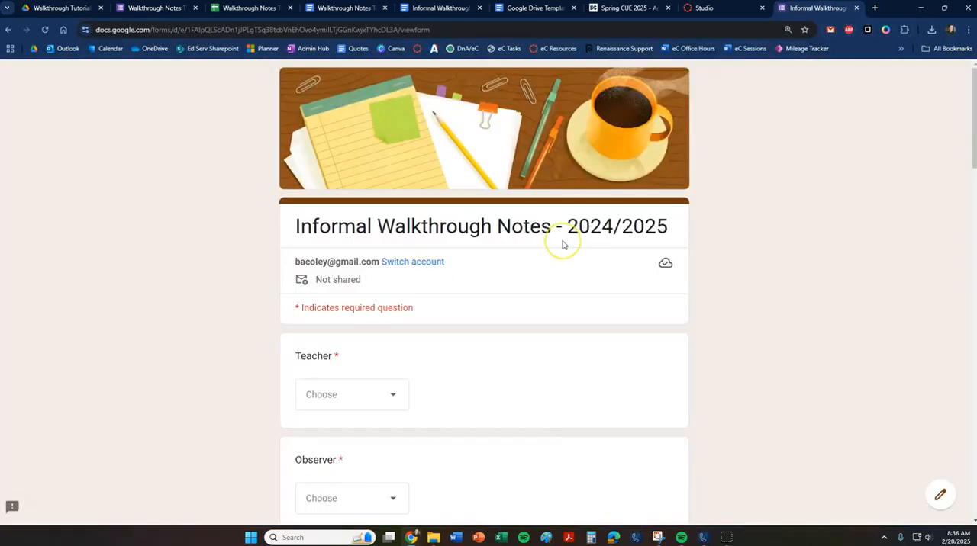
drag(796, 9, 228, 8)
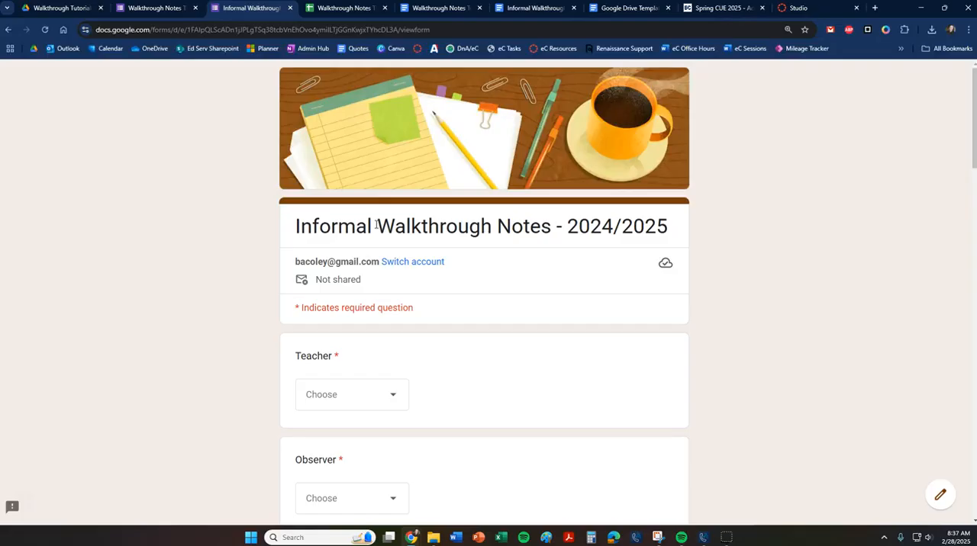
Choose the first listed teacher and the first listed observer in the walkthrough notes form.
scroll(603, 326, down, 1)
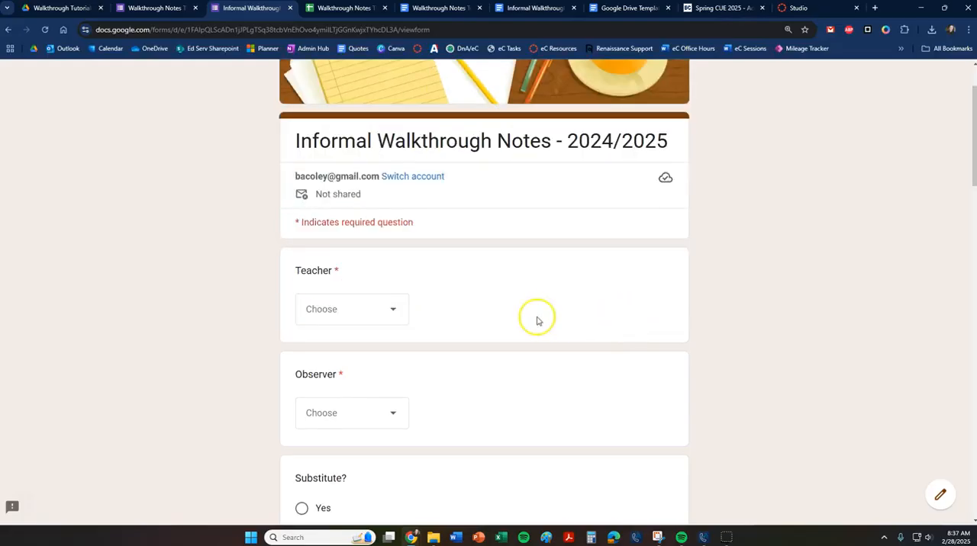
click(381, 315)
scroll(386, 313, up, 1)
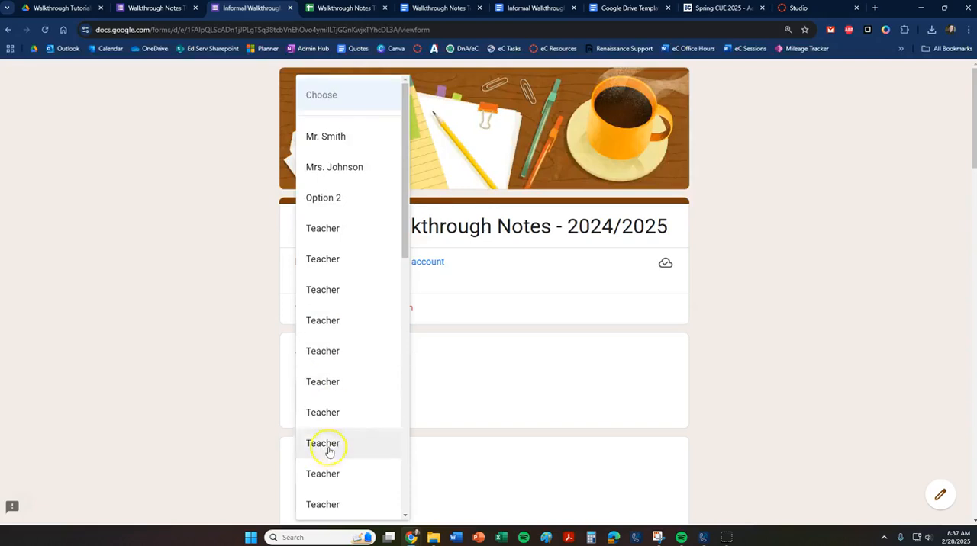
click(328, 143)
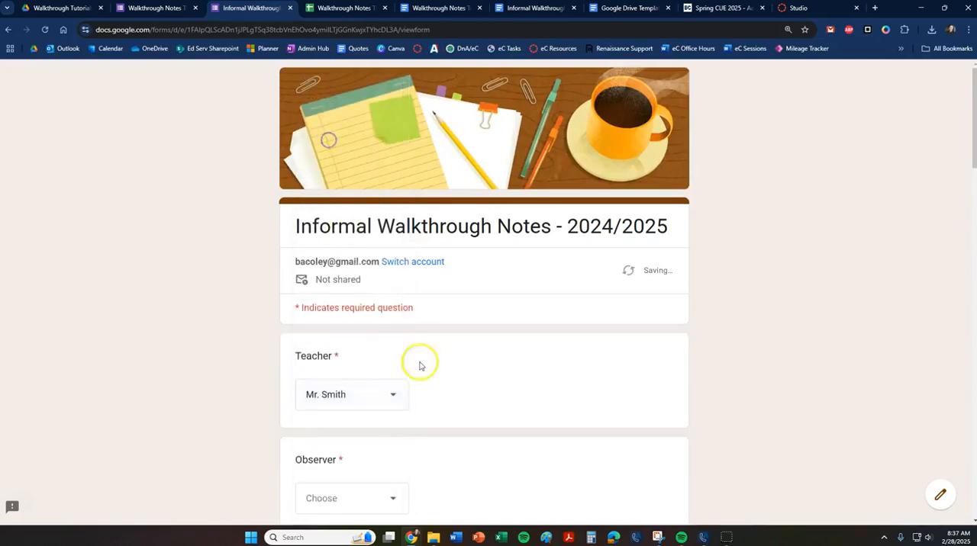
scroll(388, 339, down, 2)
click(388, 328)
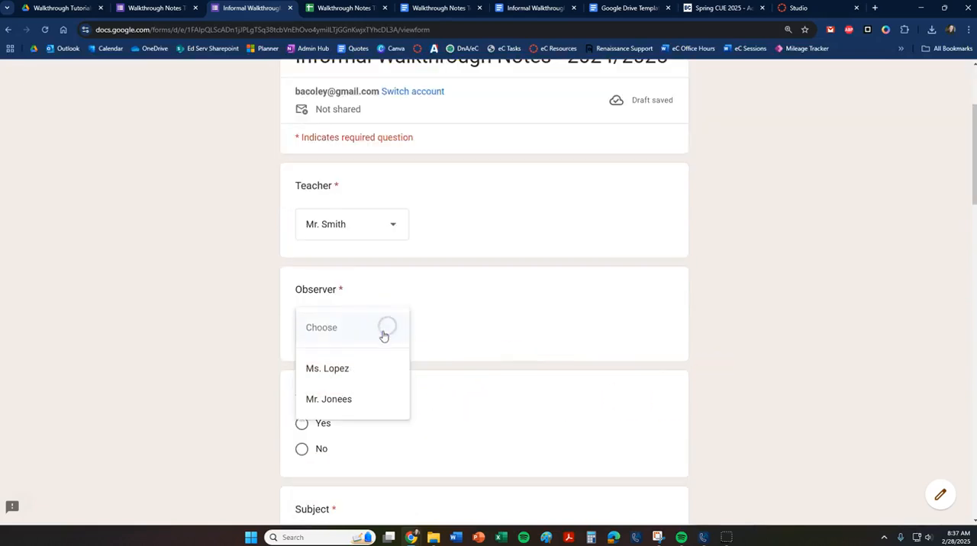
click(344, 372)
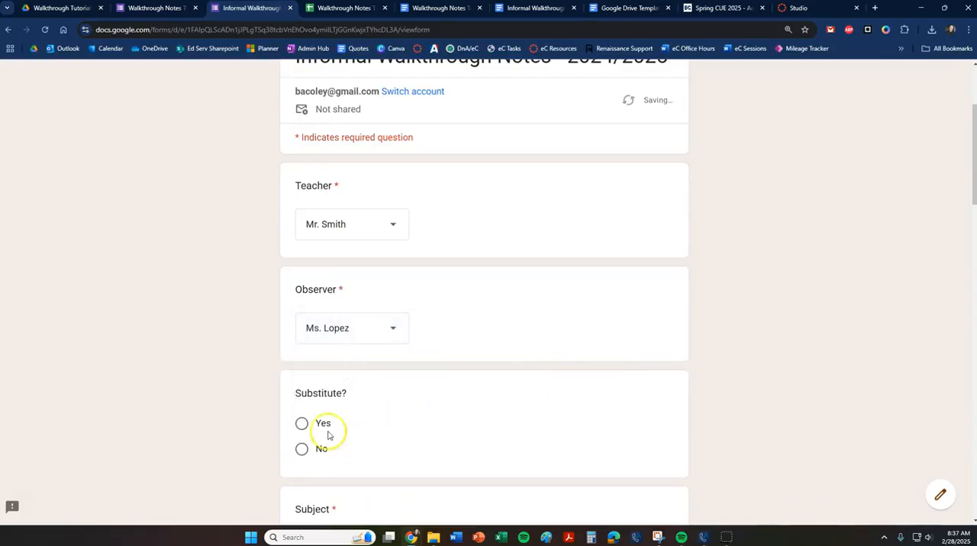
Answer No to the Substitute question and select Math as the Subject.
click(304, 448)
scroll(377, 432, down, 2)
scroll(377, 432, down, 1)
click(302, 330)
Select Direct Instruction and Small Groups as Type of Instruction, and rate Student Engagement as Excellent.
scroll(351, 364, down, 2)
scroll(351, 364, down, 2)
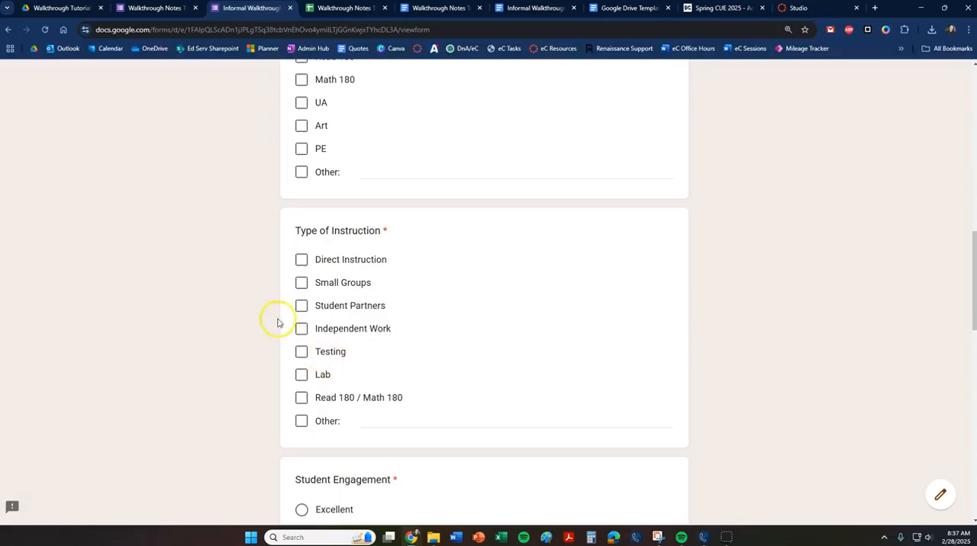
click(302, 260)
scroll(371, 377, down, 2)
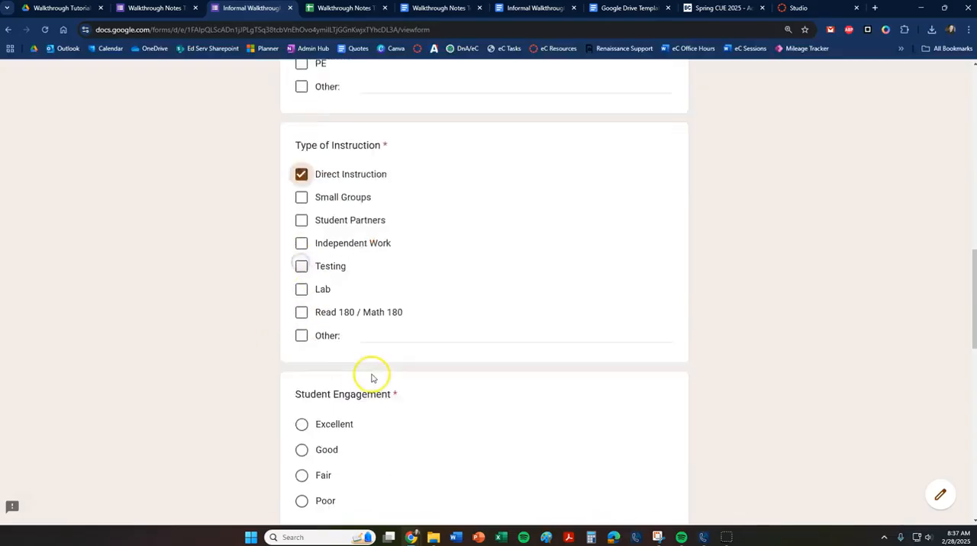
click(306, 341)
scroll(358, 359, down, 2)
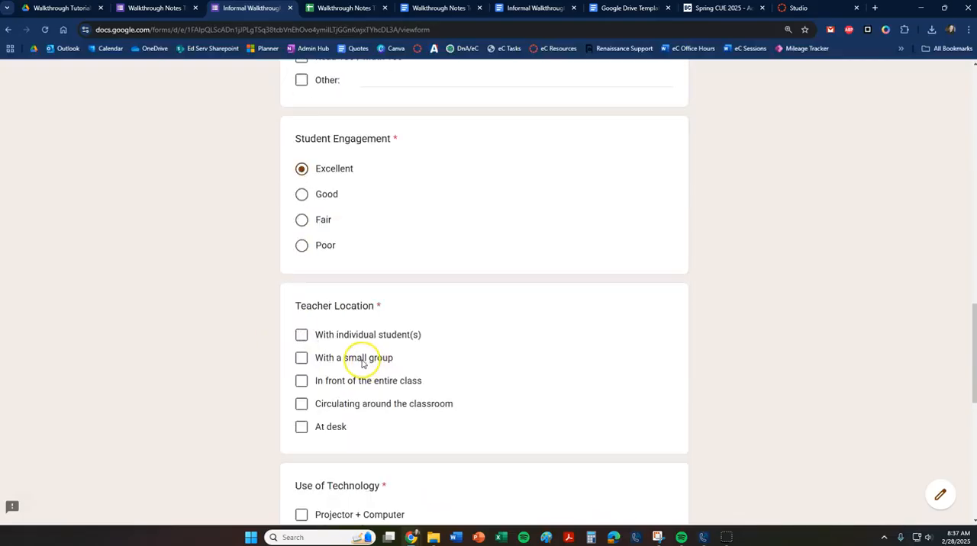
scroll(344, 357, up, 2)
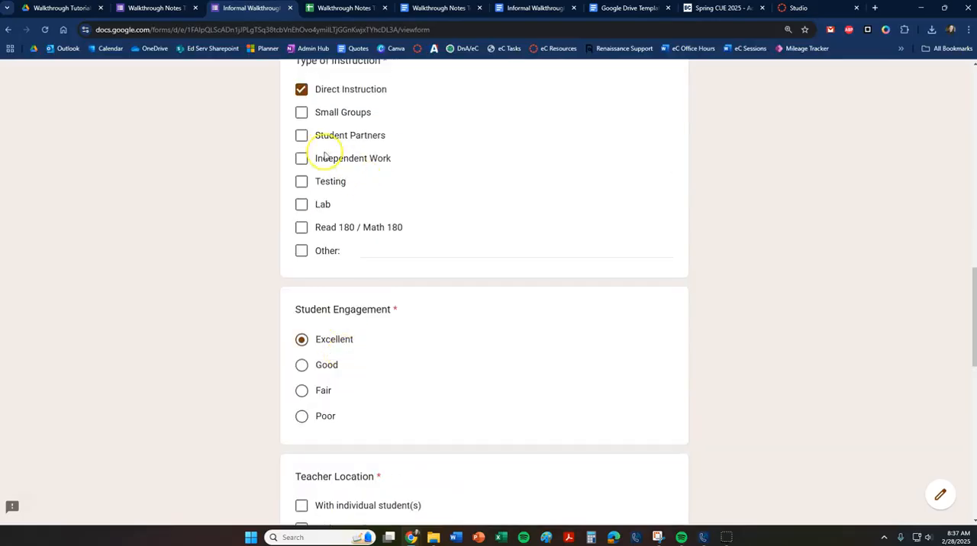
click(302, 113)
Set Teacher Location to Circulating around the classroom and Use of Technology to Projector + Elmo.
scroll(511, 312, down, 2)
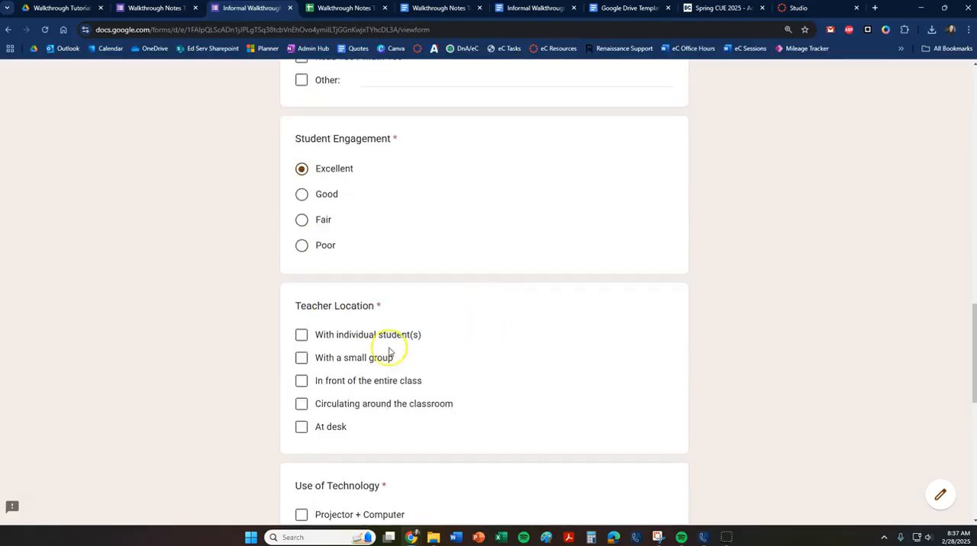
click(303, 407)
scroll(475, 404, down, 2)
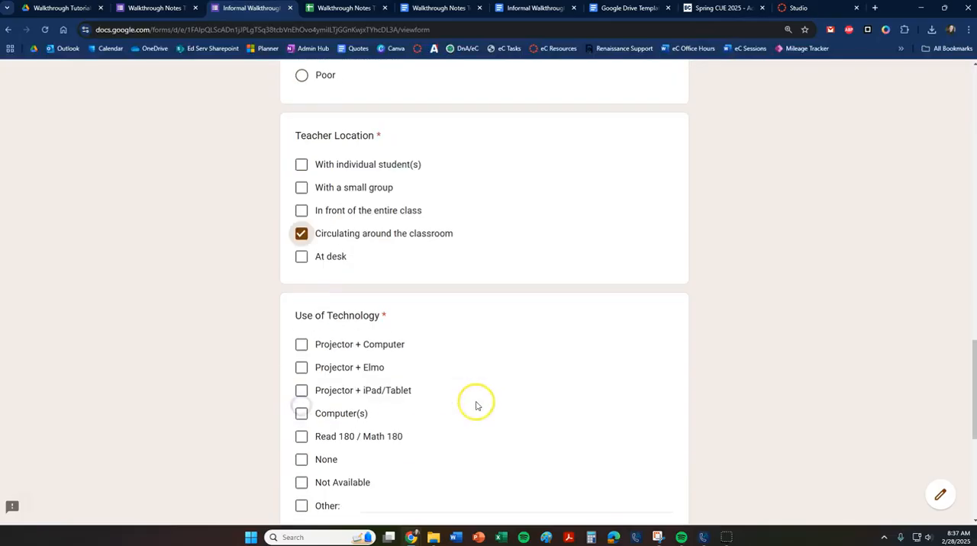
click(300, 369)
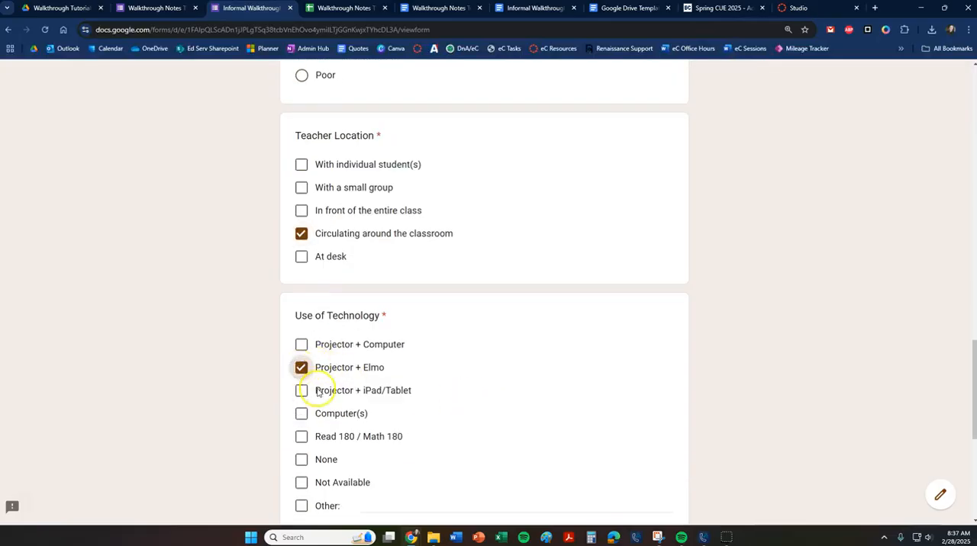
Enter "Great lesson! Blah Blah Blah." in Notes and choose the teacher's e-mail address under Teacher Email.
scroll(359, 427, down, 4)
click(333, 257)
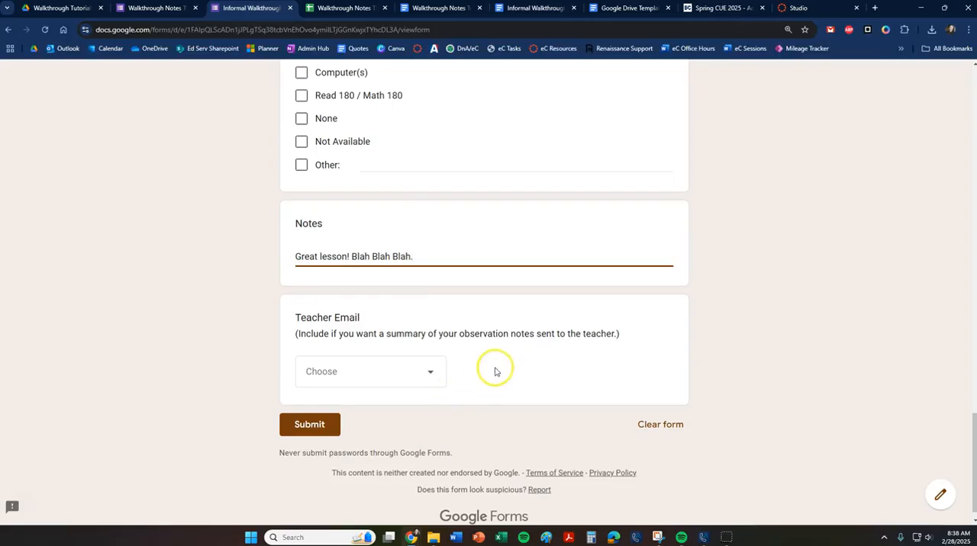
scroll(511, 368, up, 2)
scroll(513, 368, down, 2)
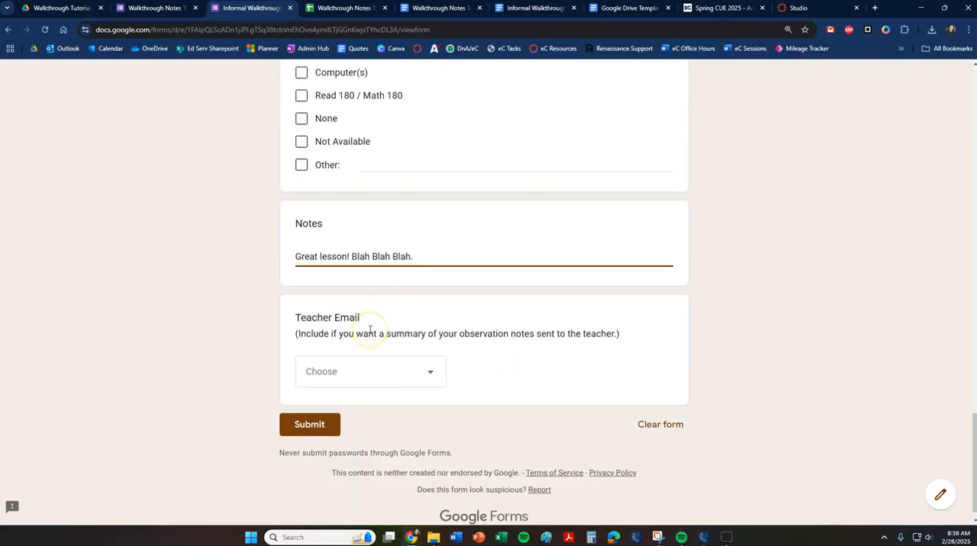
click(427, 371)
click(366, 138)
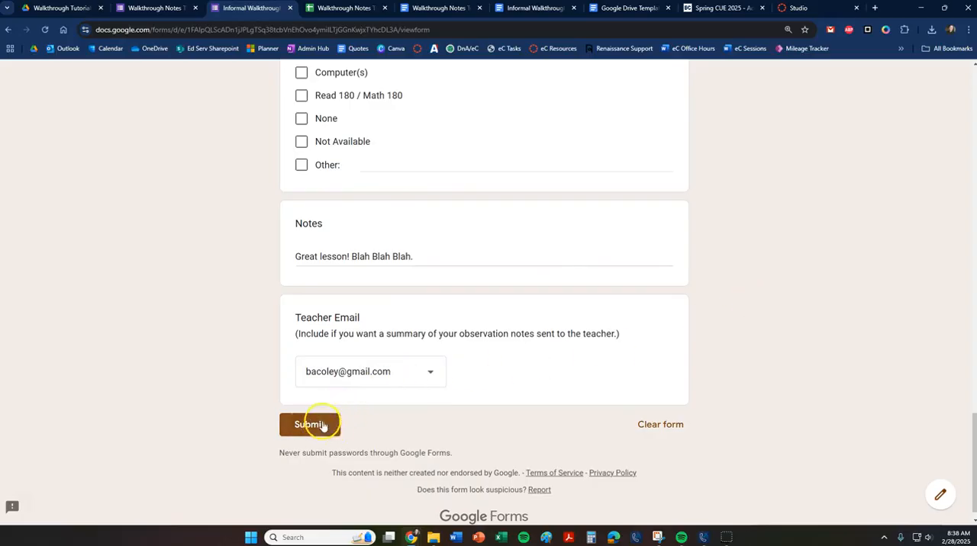
Check the linked responses sheet's columns through Teacher Email, and submit the completed form response.
click(356, 9)
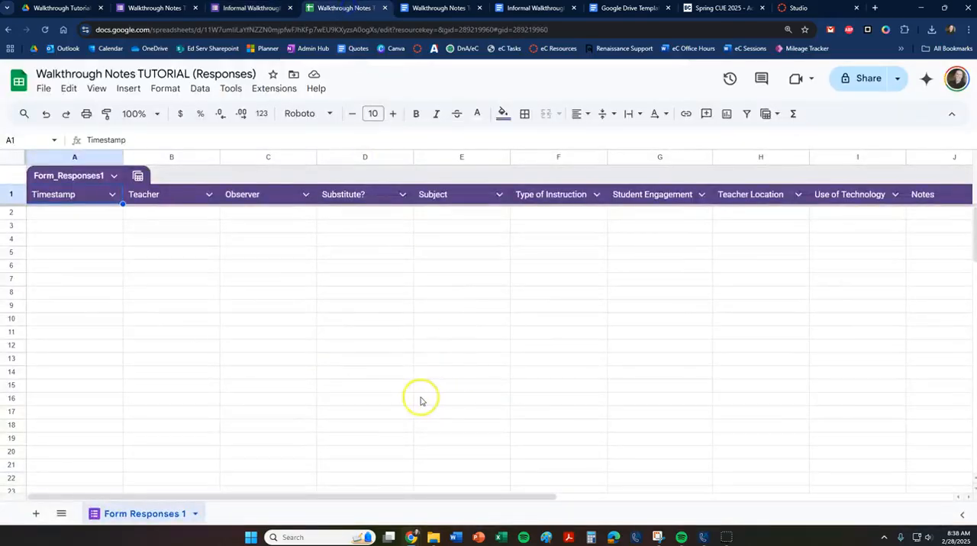
drag(339, 496, 692, 510)
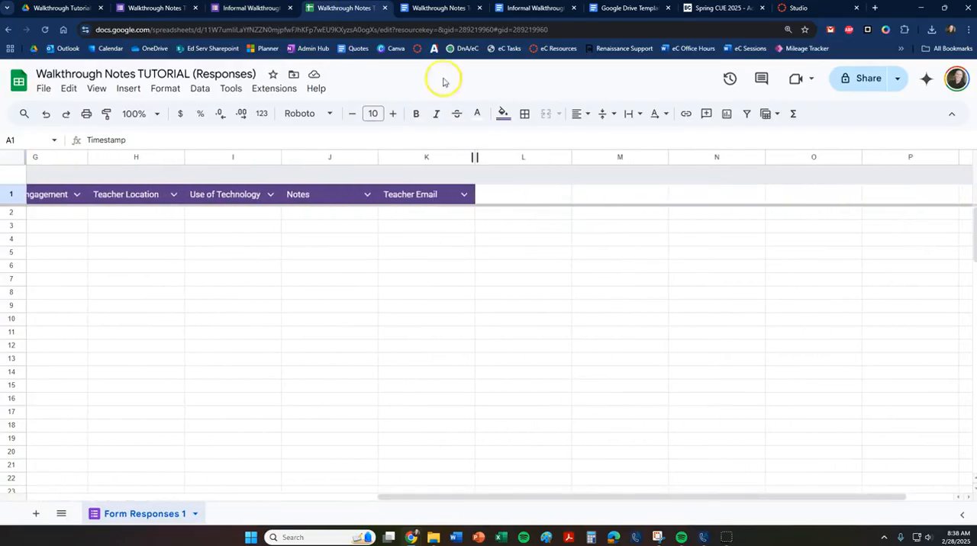
click(253, 7)
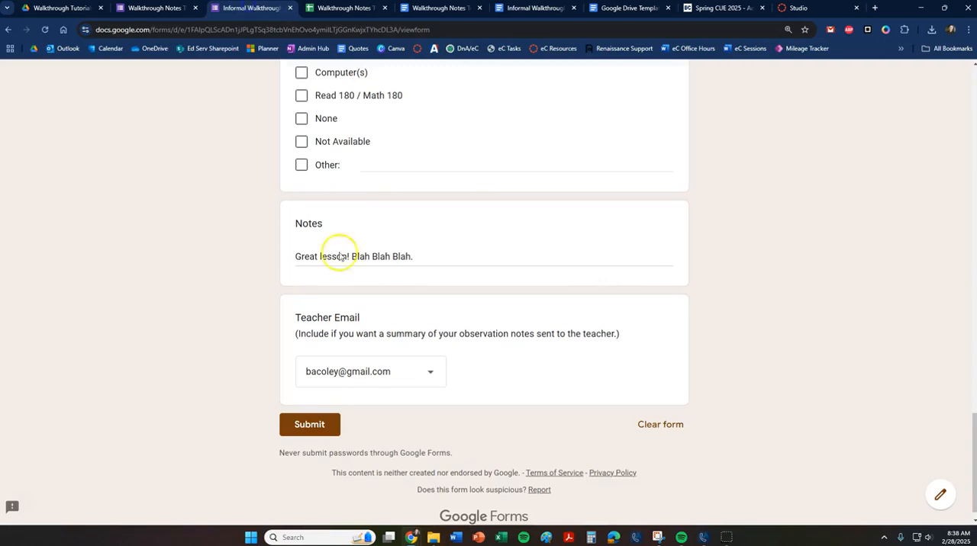
click(319, 426)
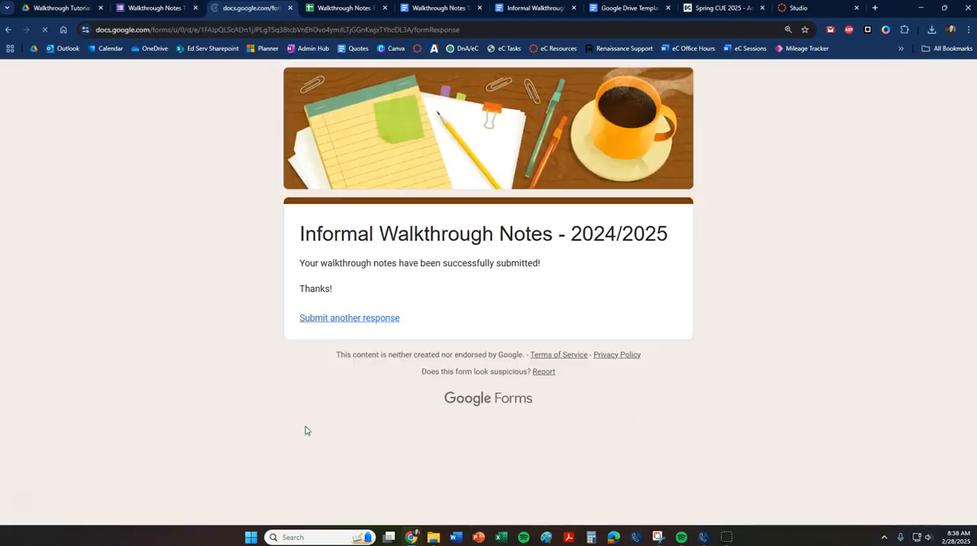
Examine the new response row in the responses sheet and open its merged PDF from the Merged Doc URL column.
click(347, 8)
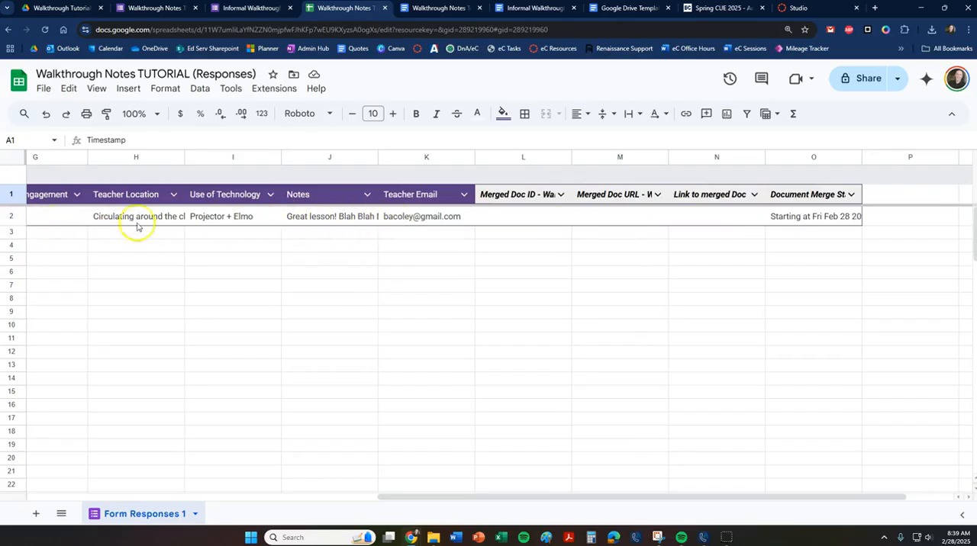
drag(473, 496, 508, 493)
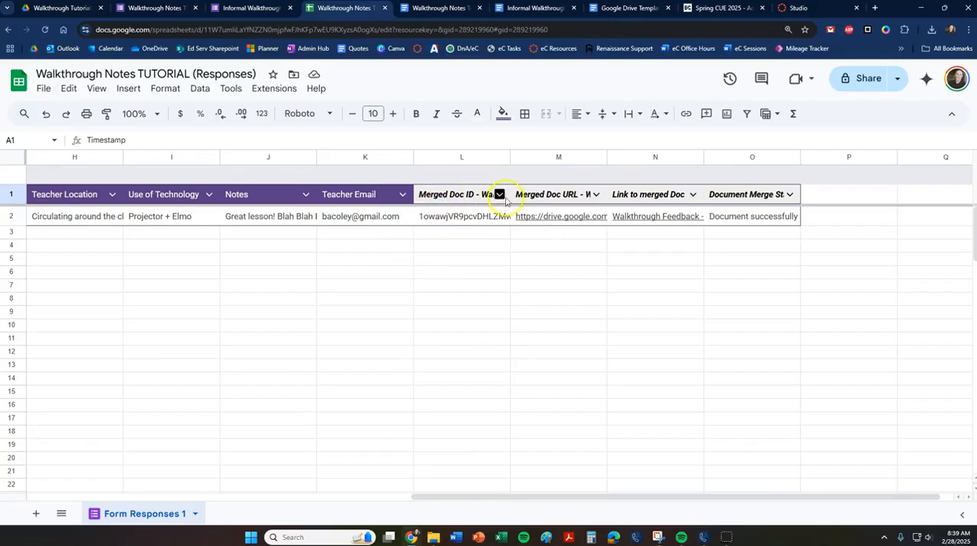
mouse_move(567, 219)
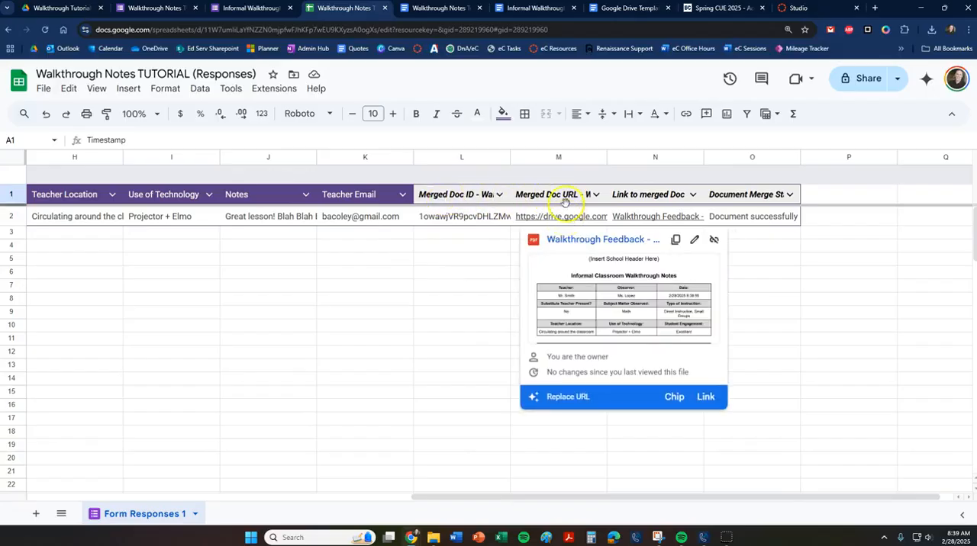
click(574, 240)
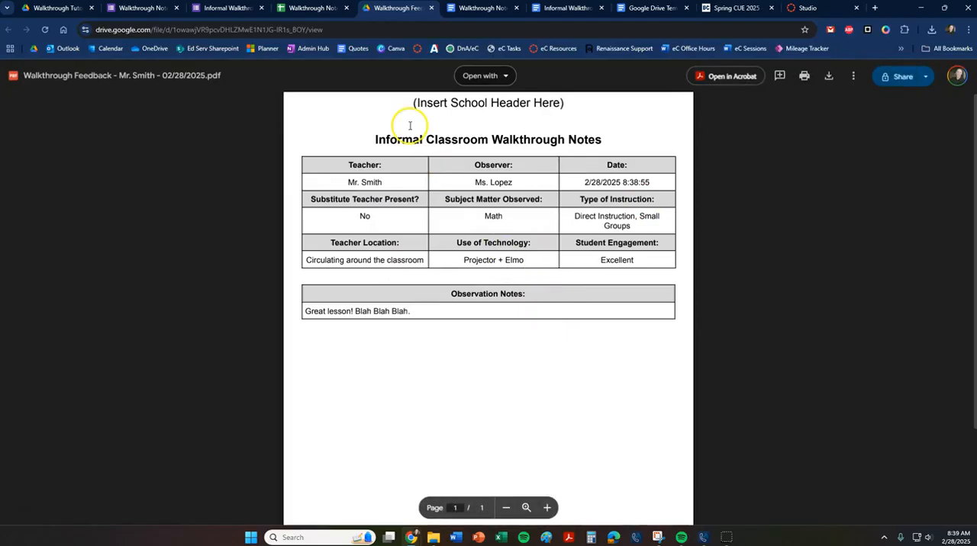
Return to the responses sheet and preview the PDF linked in the Link to merged Doc column.
click(308, 9)
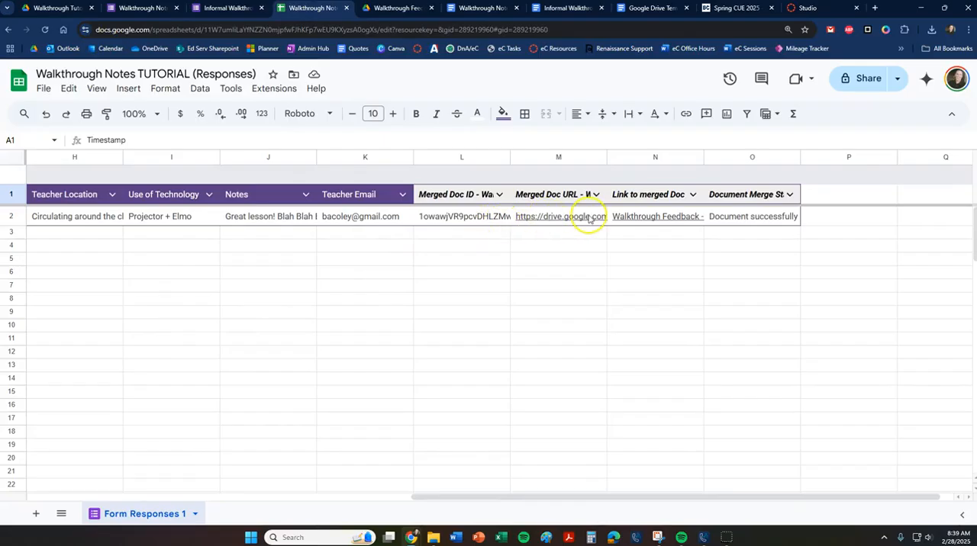
mouse_move(650, 217)
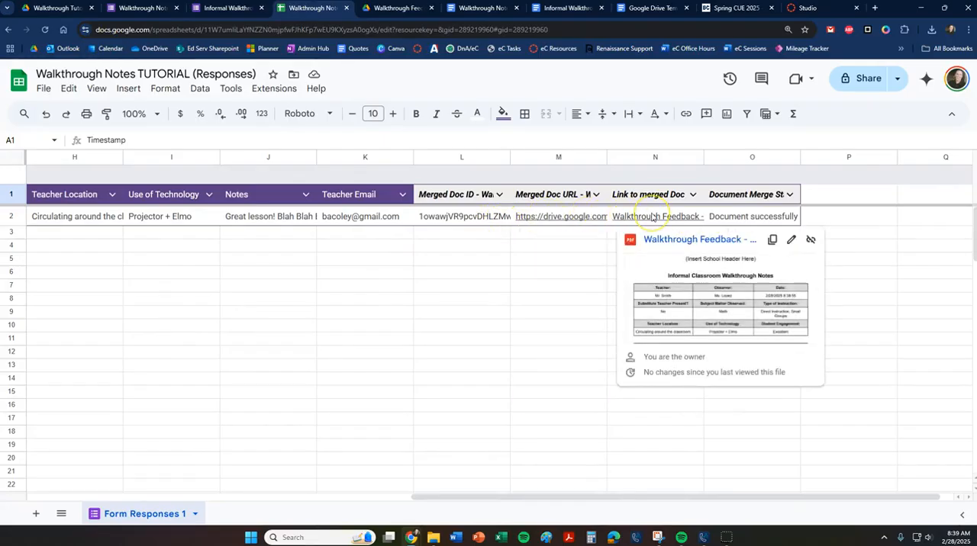
mouse_move(568, 217)
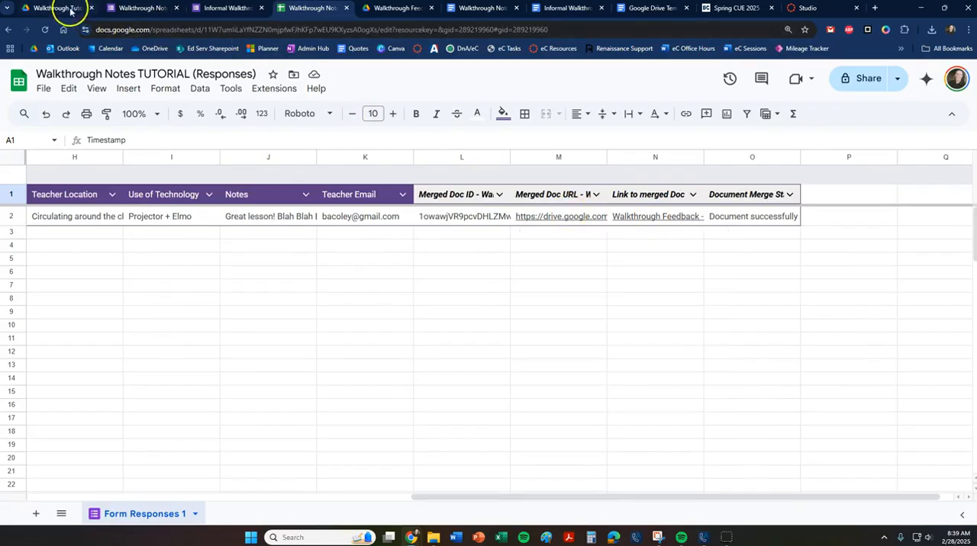
Open the Walkthrough Notes folder in Google Drive, view the merged feedback PDF, and close its preview.
click(45, 9)
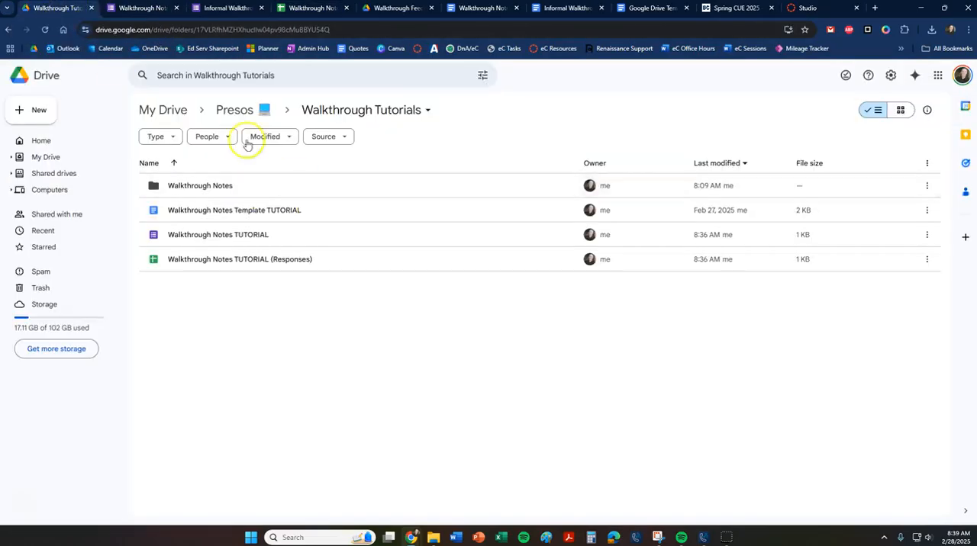
double_click(196, 187)
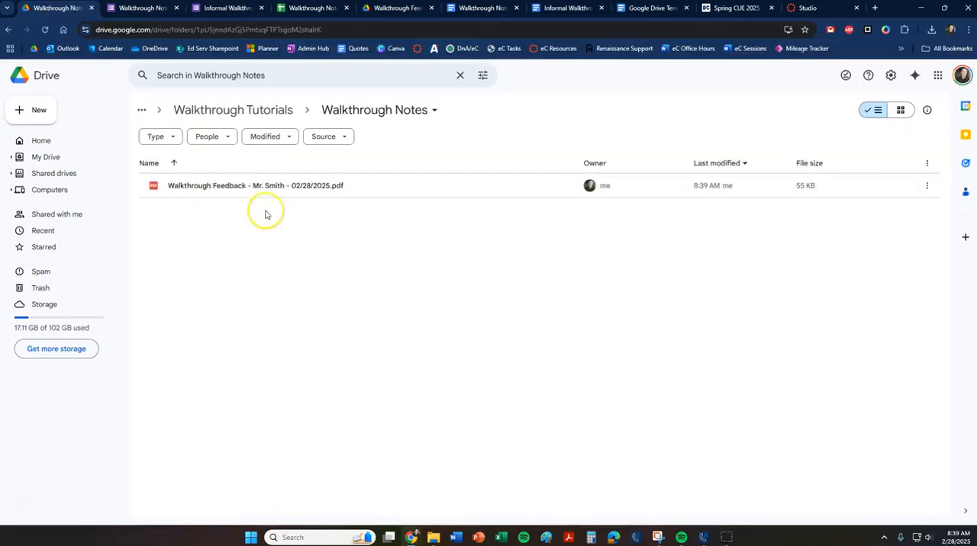
double_click(219, 187)
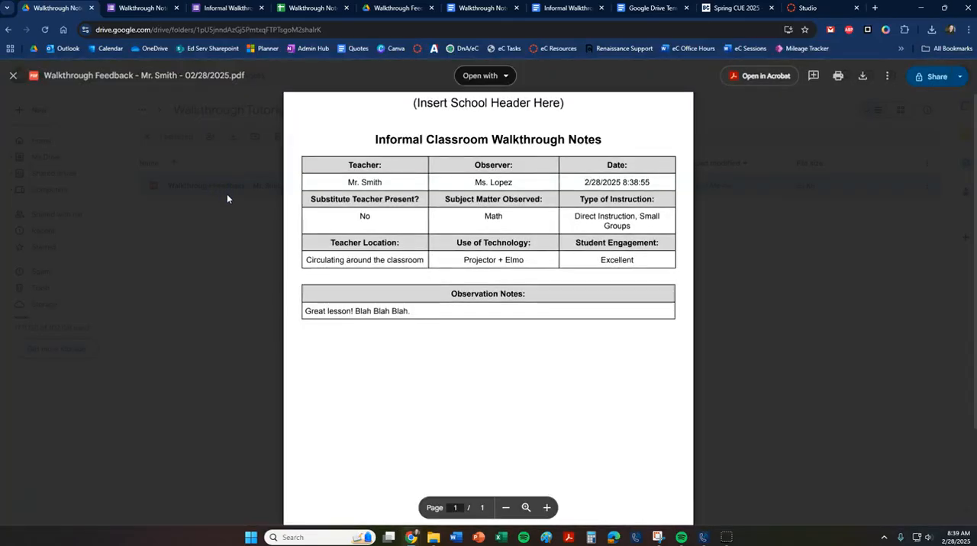
click(13, 78)
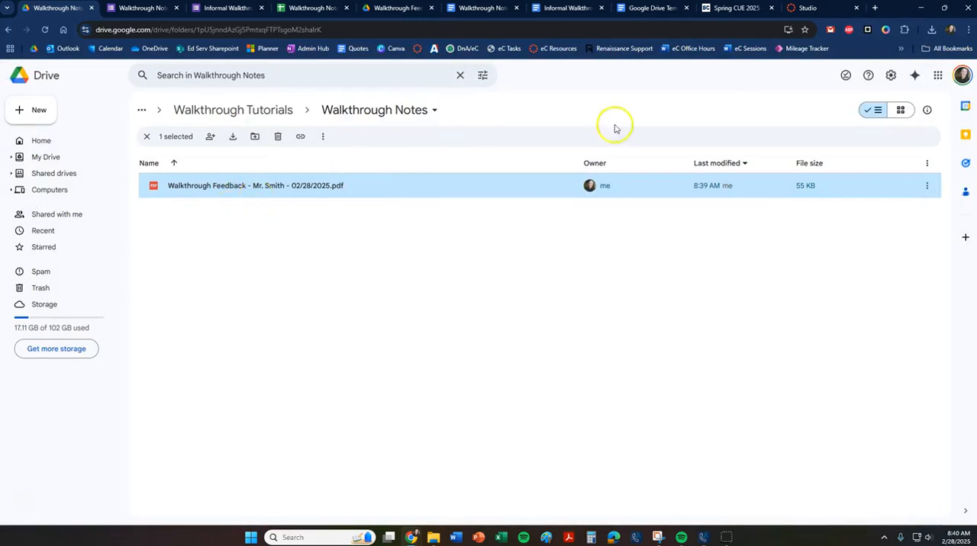
Switch to Gmail, open the Walkthrough Feedback message, view its attached PDF, and close the preview.
click(830, 30)
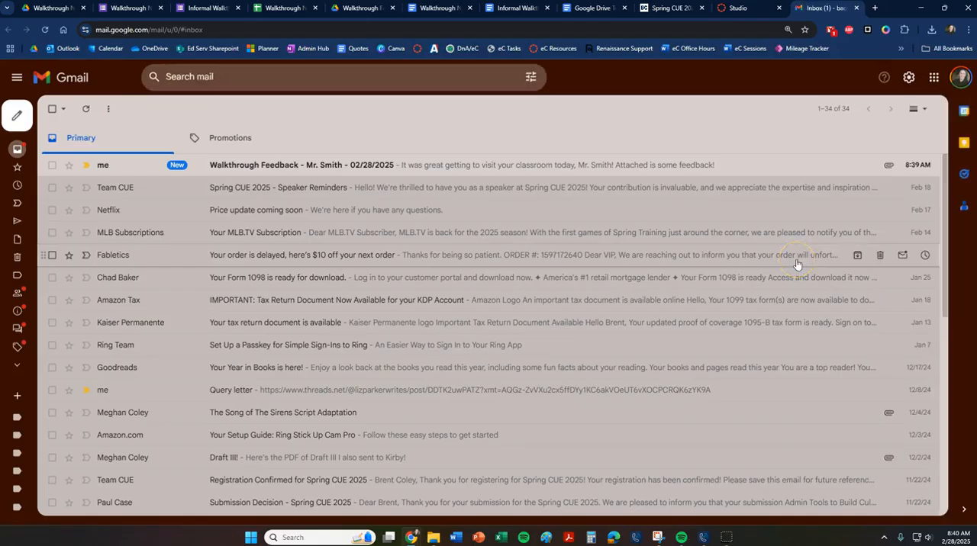
click(264, 166)
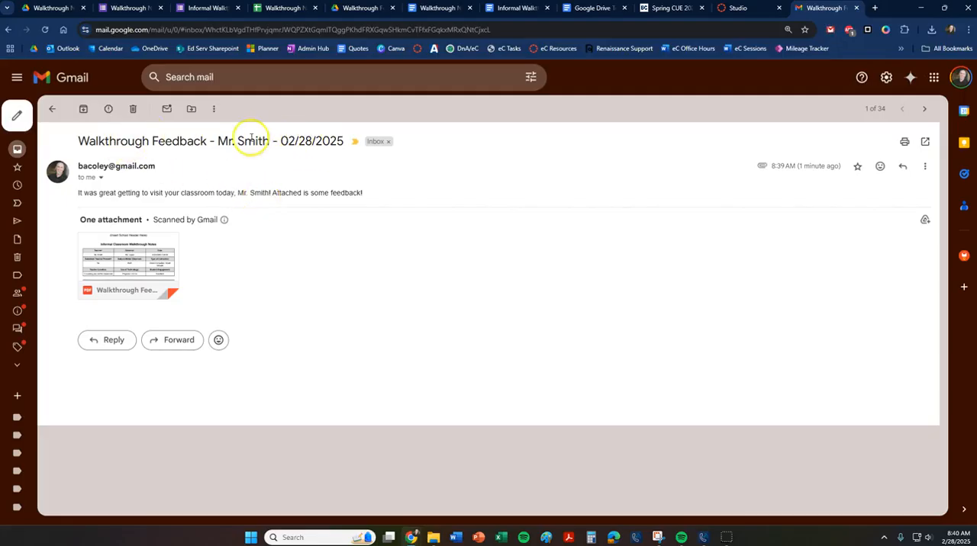
mouse_move(227, 219)
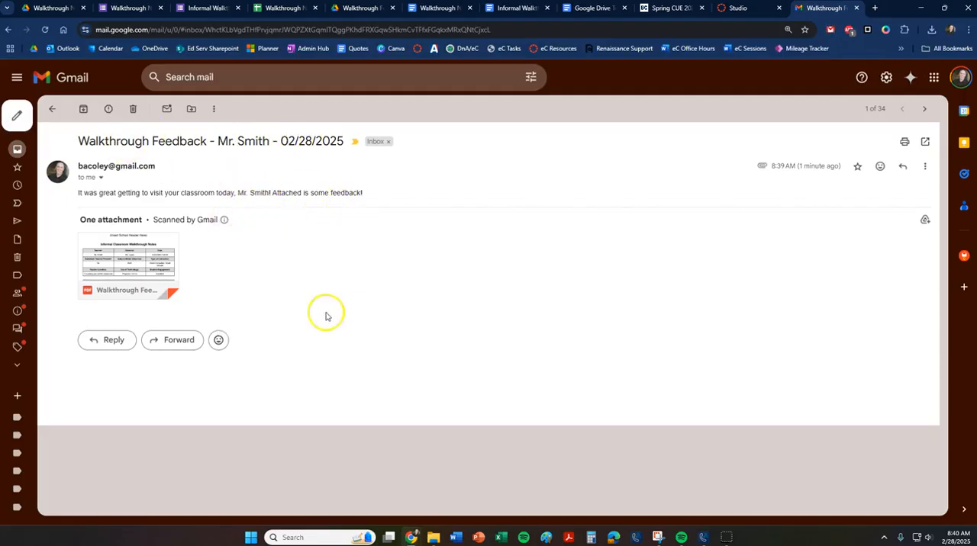
click(133, 255)
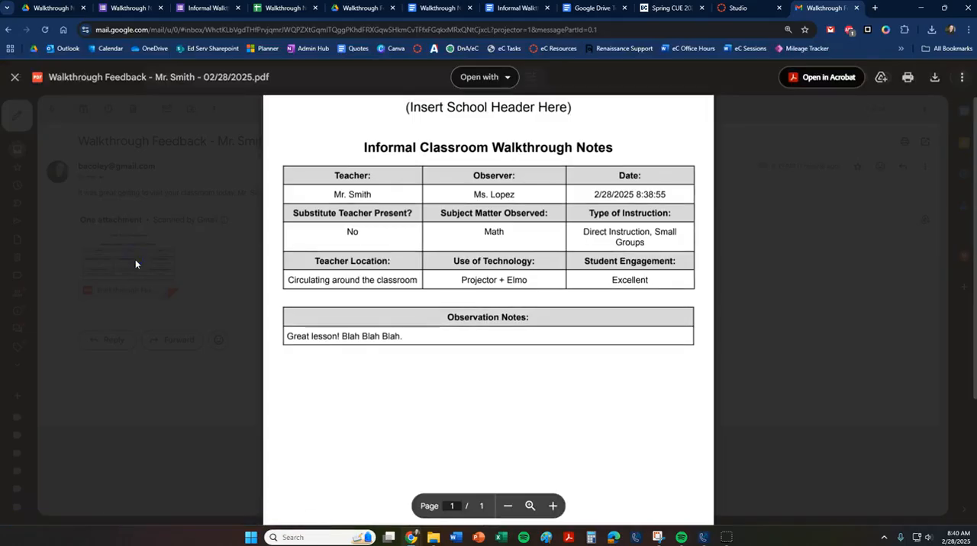
click(14, 77)
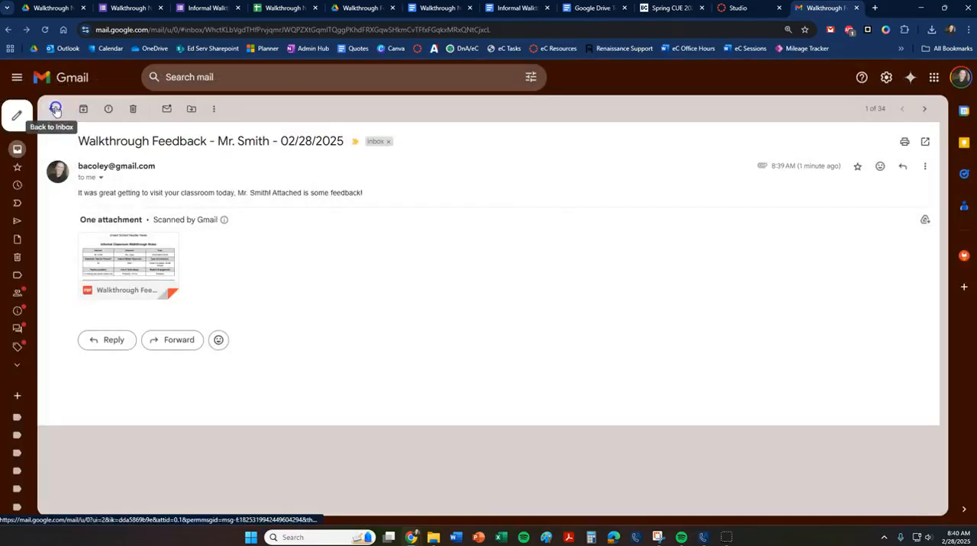
Return to the Gmail inbox, switch to the walkthrough responses sheet, and look up the Autocrat add-on's options.
click(51, 109)
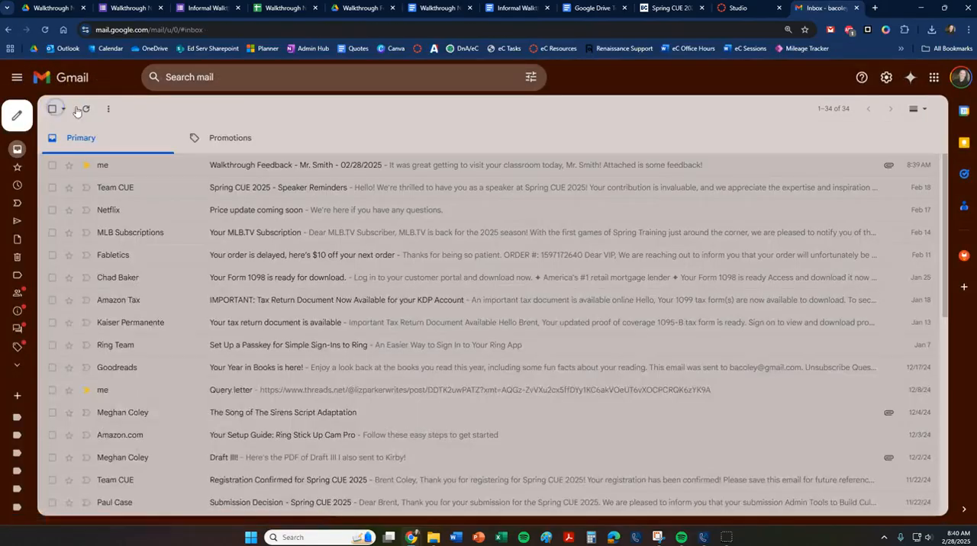
click(279, 10)
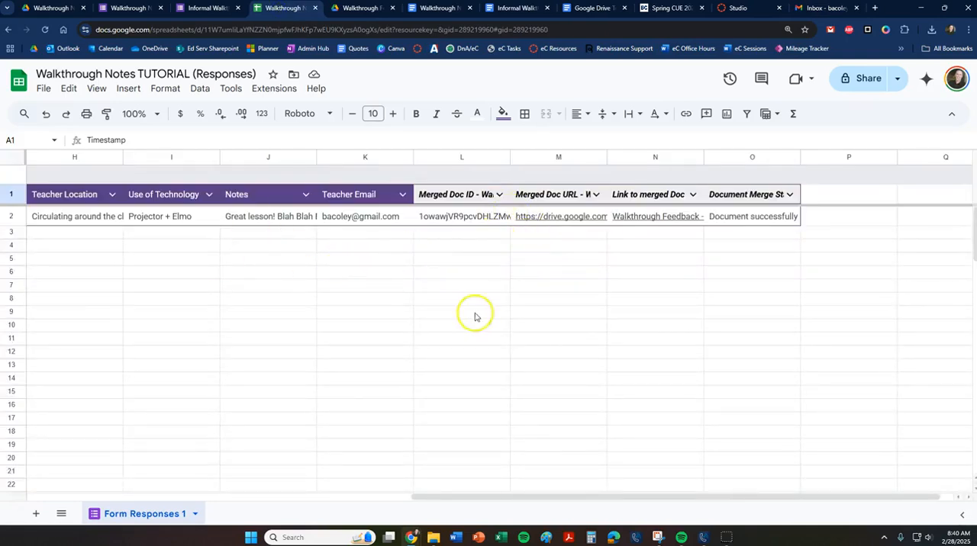
click(285, 89)
mouse_move(312, 236)
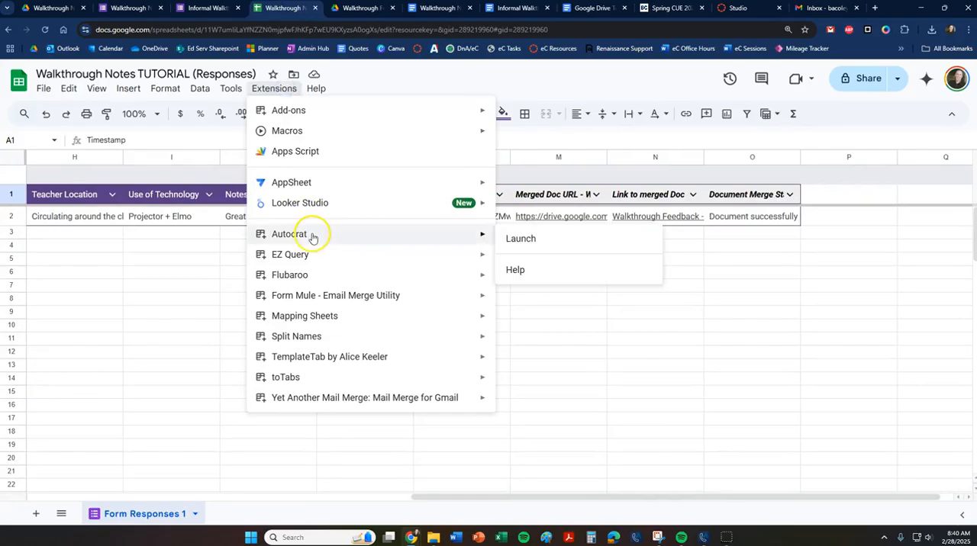
mouse_move(492, 257)
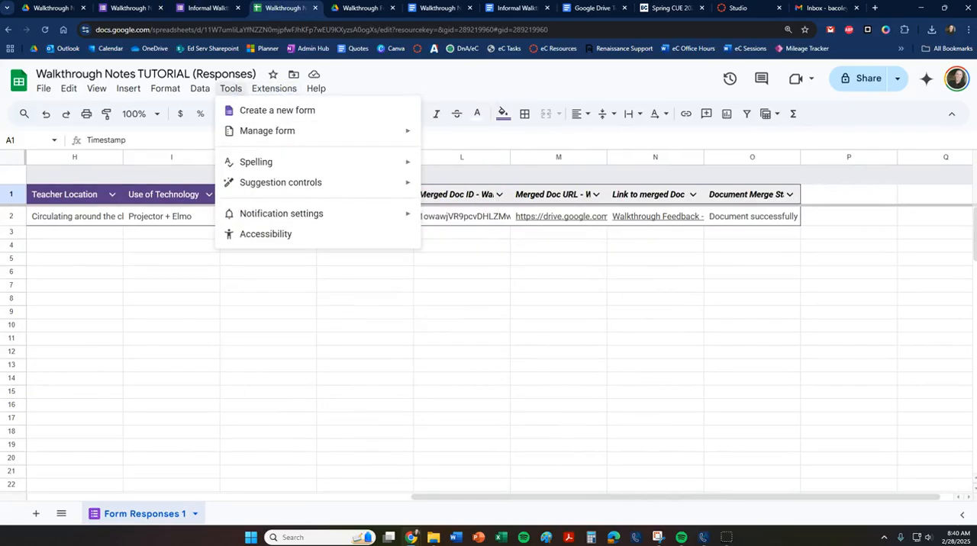
Revisit the Walkthrough Notes TUTORIAL form, its responses sheet, and the Walkthrough Notes Template TUTORIAL document.
click(139, 9)
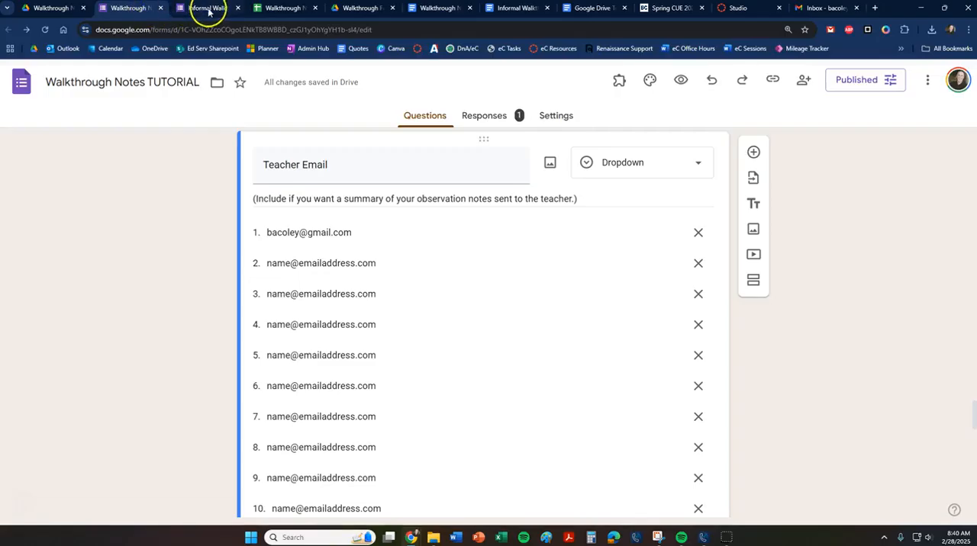
click(264, 8)
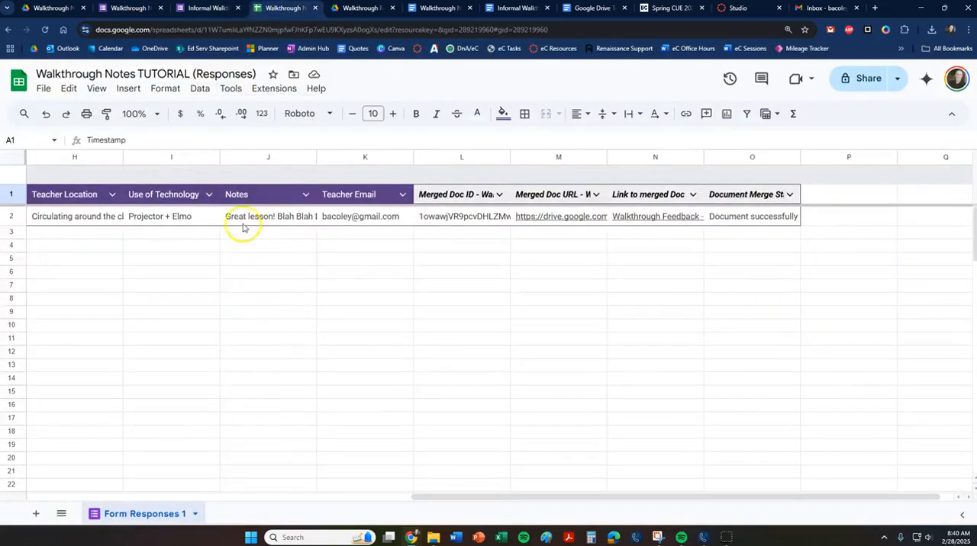
click(431, 8)
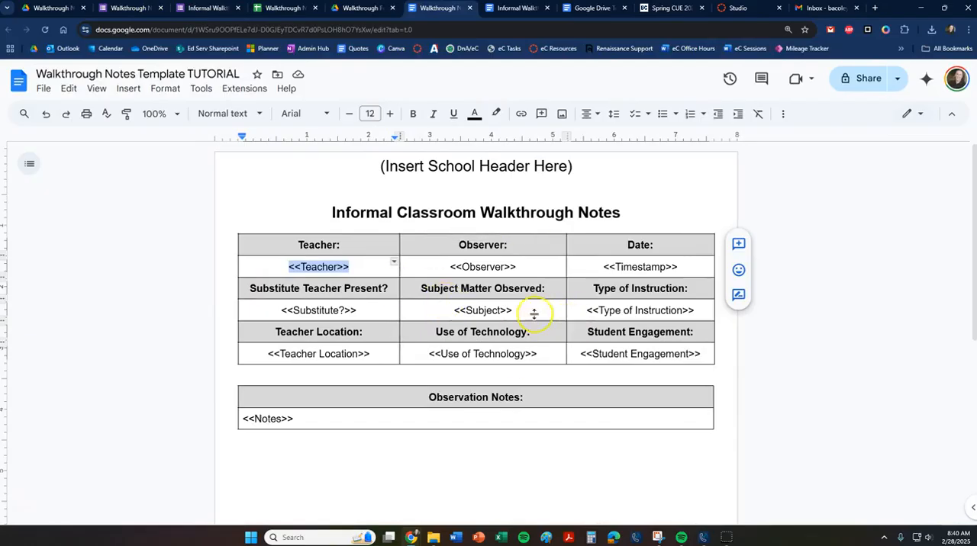
Launch Autocrat from the responses sheet to view the existing Walkthrough Merge job, and close it to view the sheet's first columns.
click(286, 9)
click(285, 90)
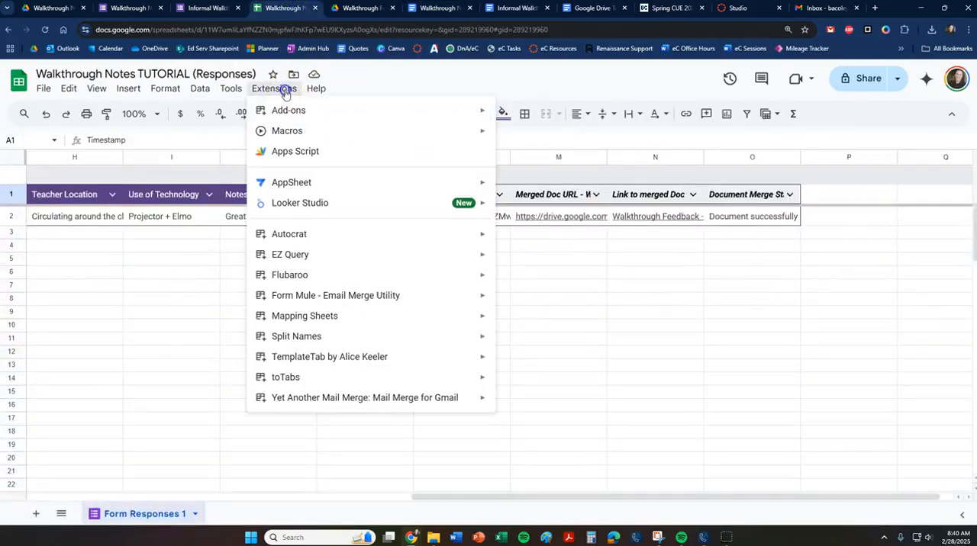
mouse_move(332, 232)
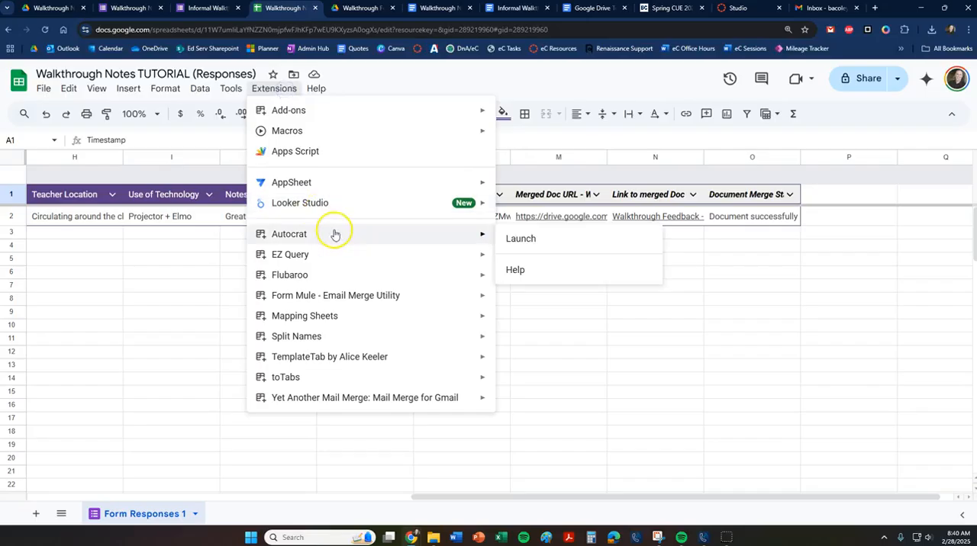
click(518, 239)
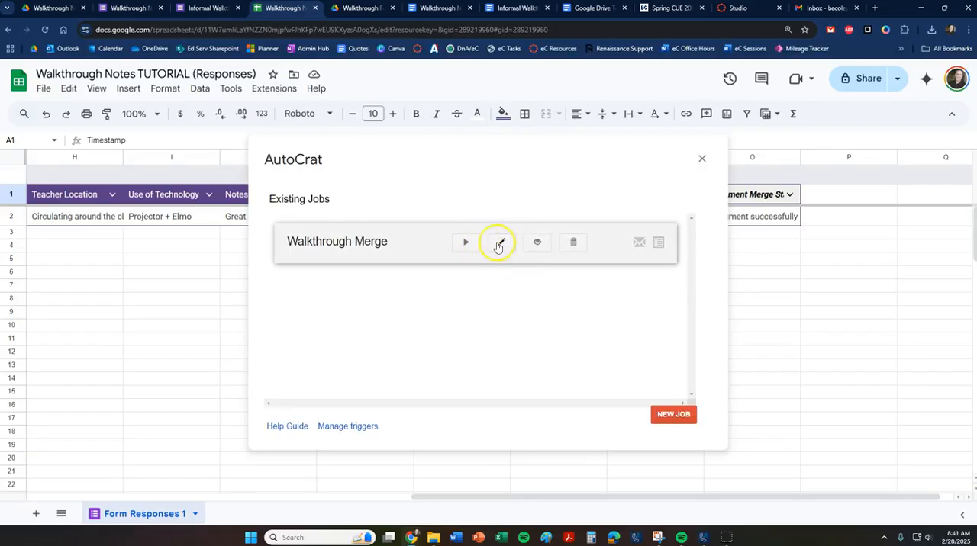
click(700, 159)
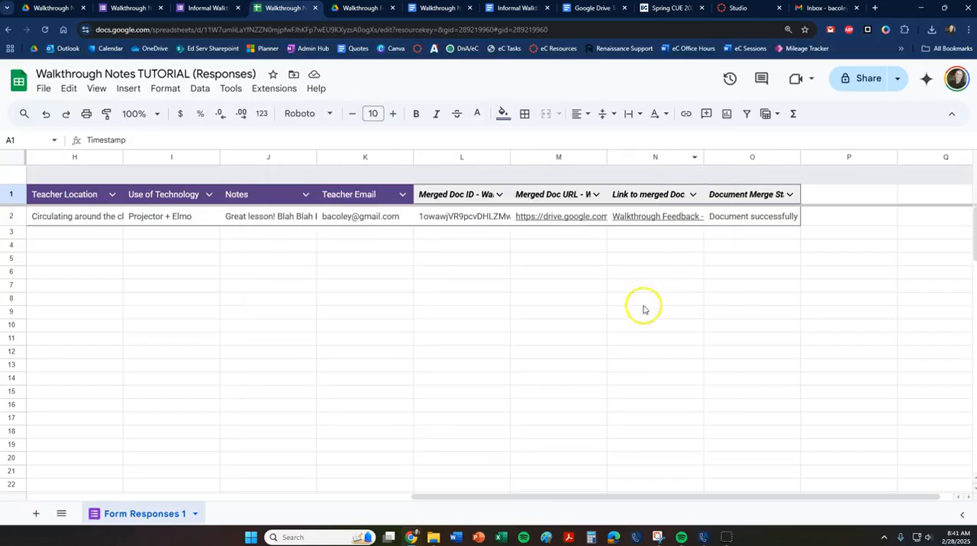
drag(512, 497, 89, 514)
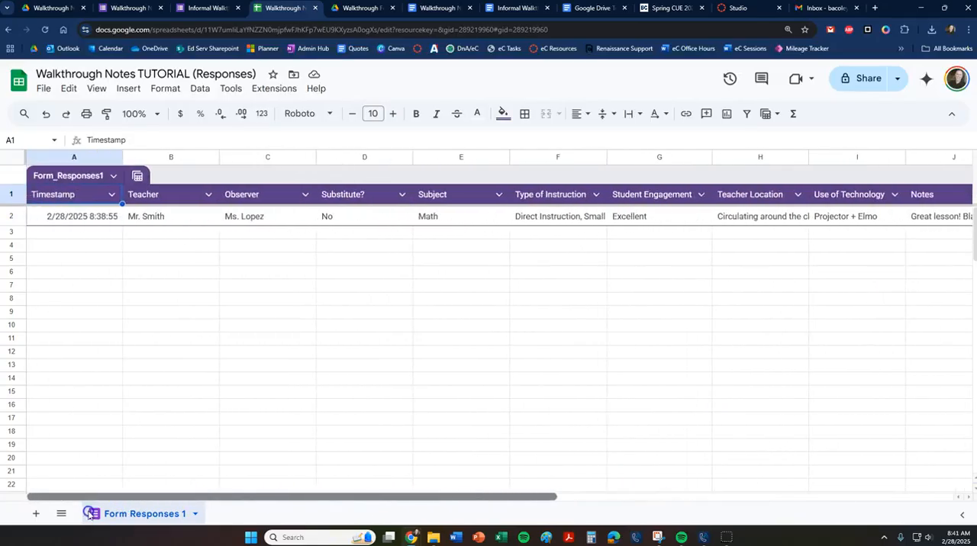